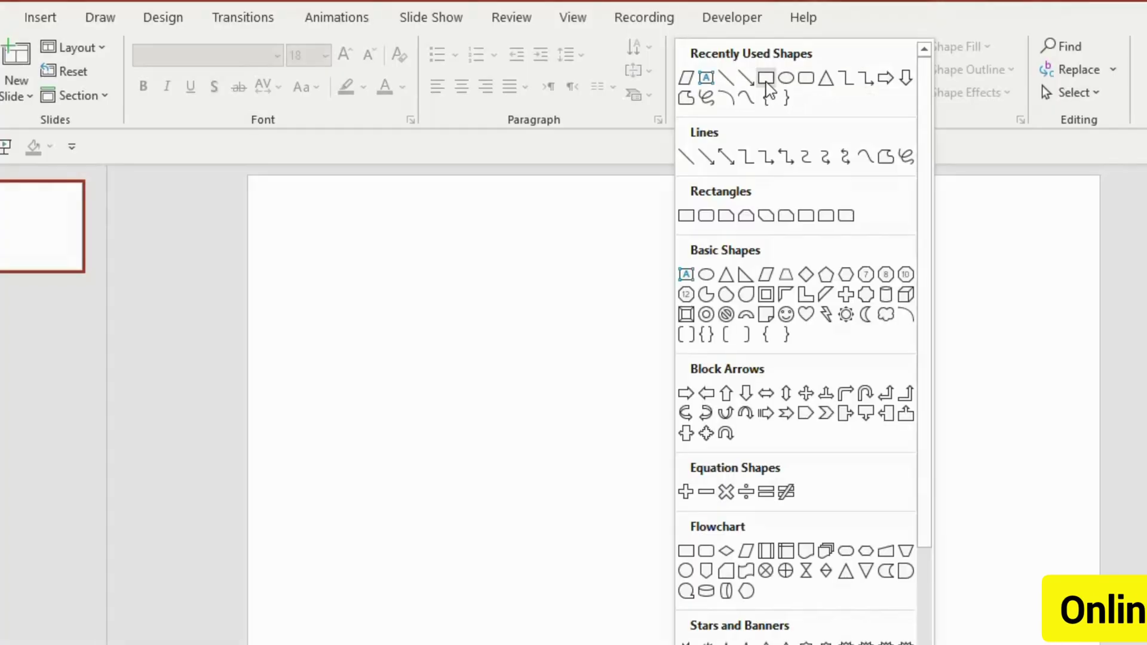
Draw a full-width rectangle bar across the slide with no outline
click(766, 84)
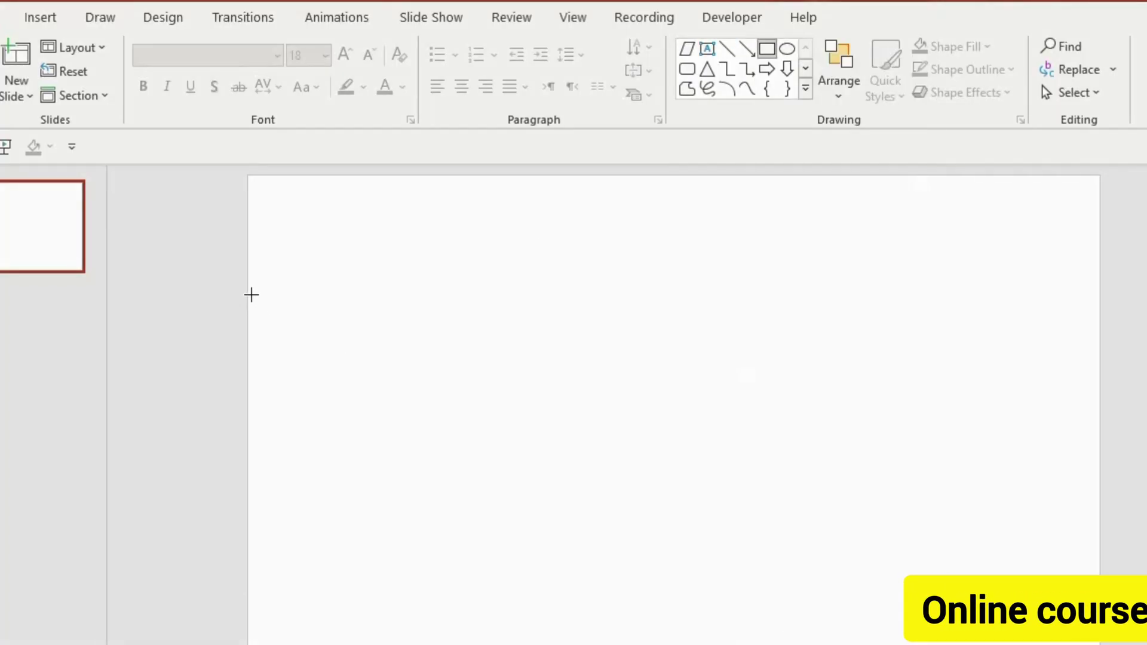
drag(248, 299, 1085, 343)
click(463, 69)
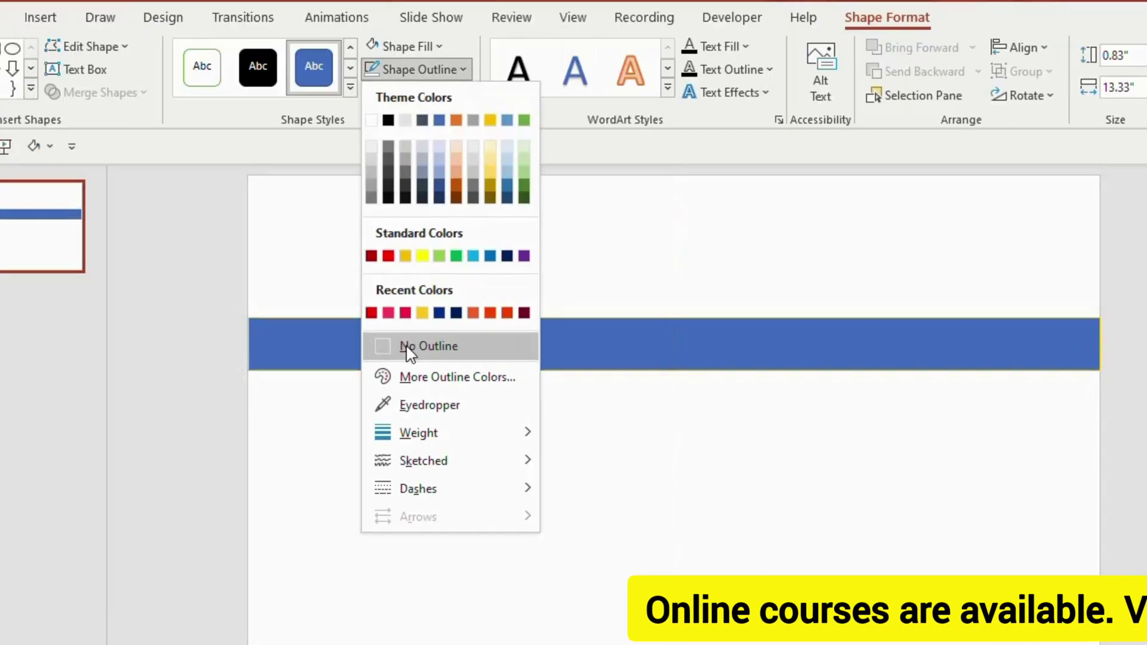
click(409, 350)
Fill the bar light grey and place a copy of it just below
click(415, 47)
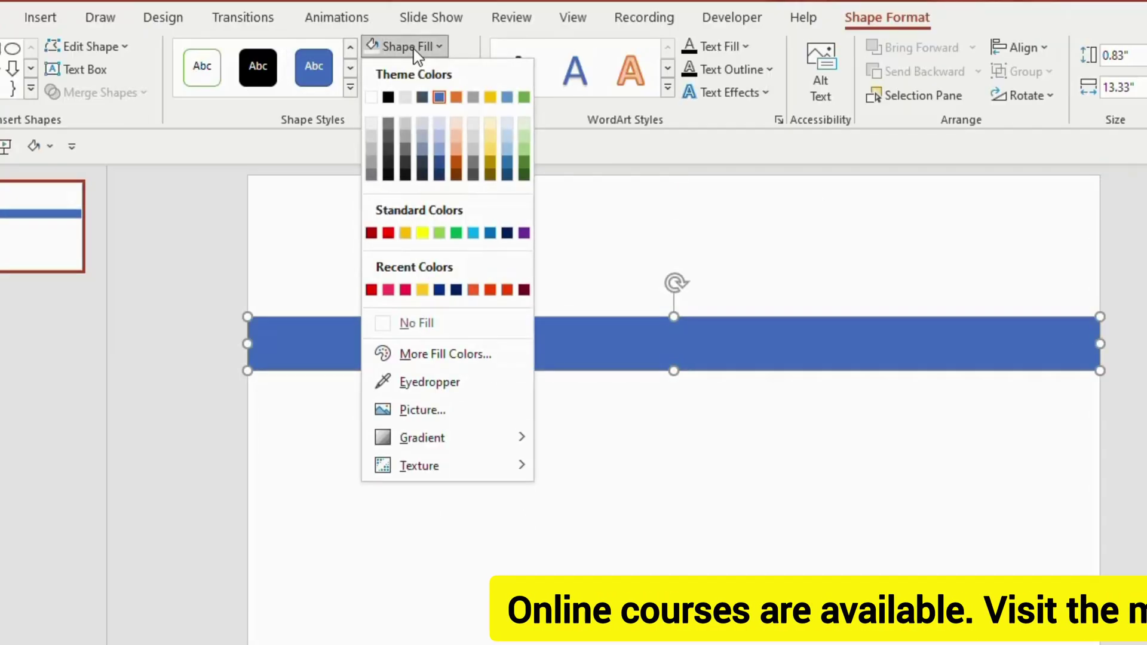
click(371, 125)
drag(484, 326, 486, 375)
click(415, 46)
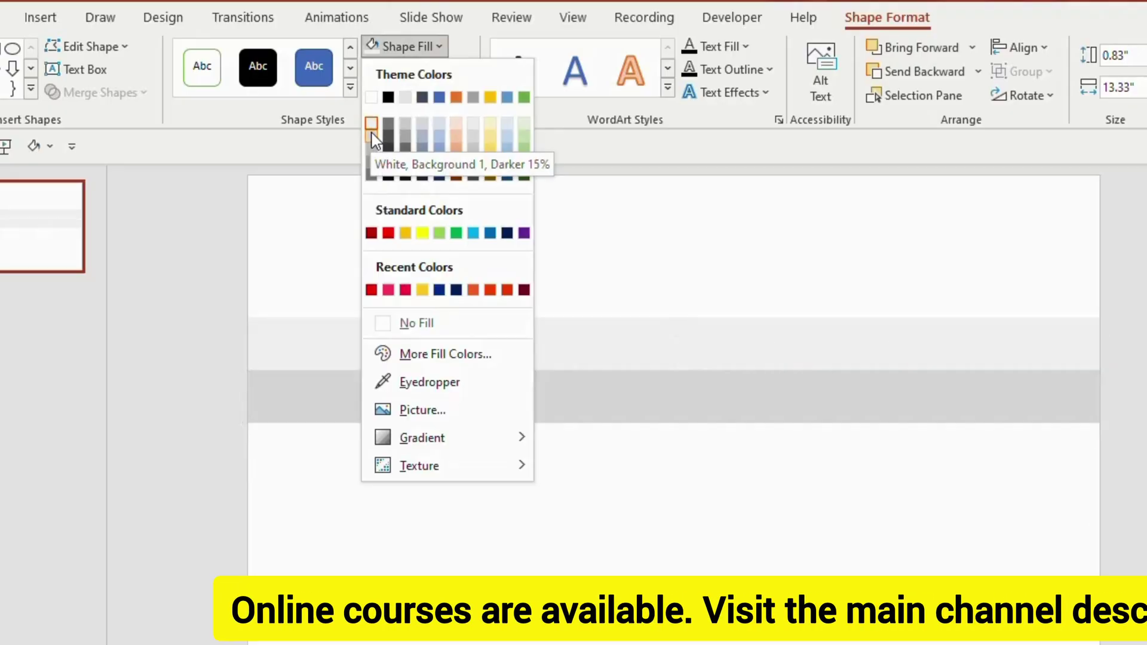
Make the lower bar darker grey and draw a parallelogram at the bands' left end
click(371, 121)
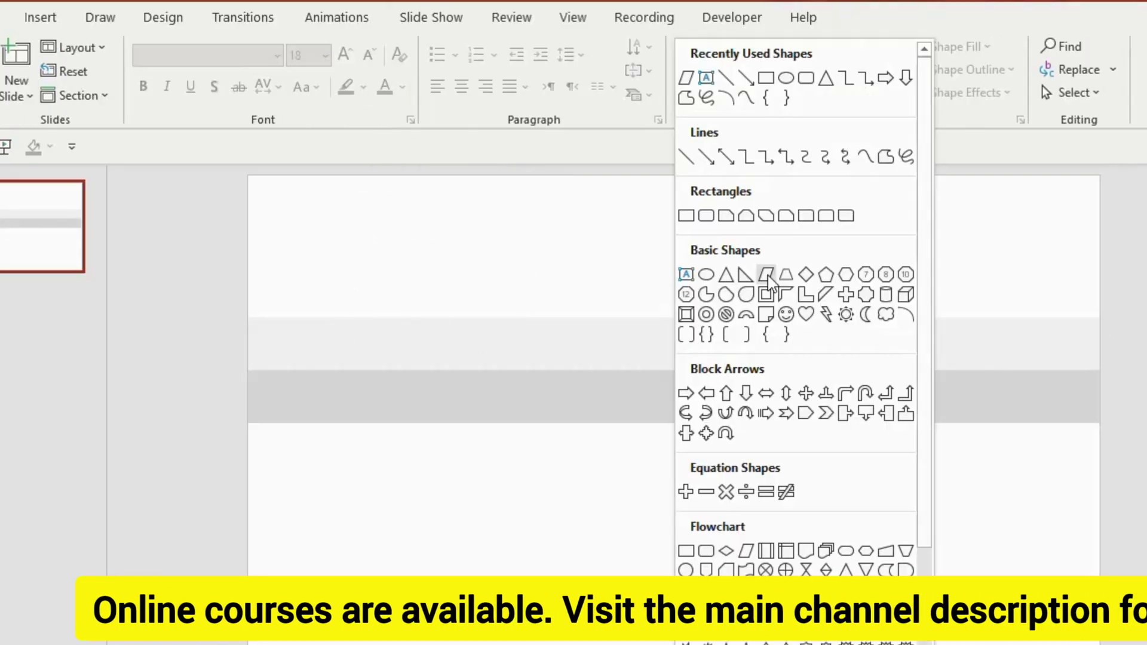
click(764, 272)
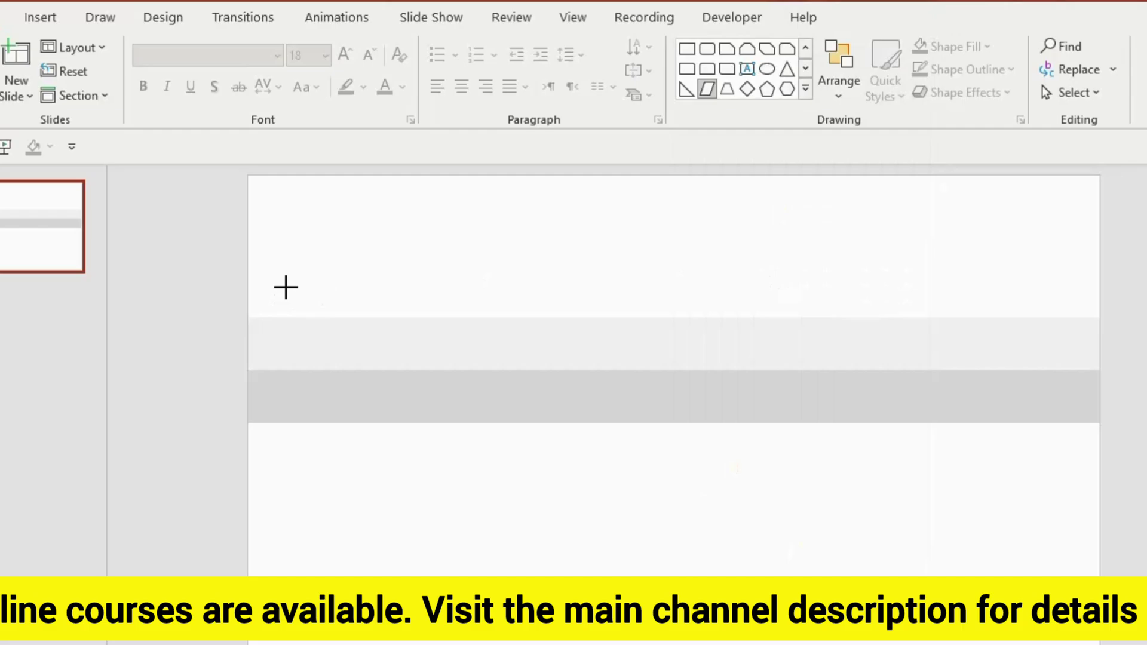
drag(285, 288, 405, 370)
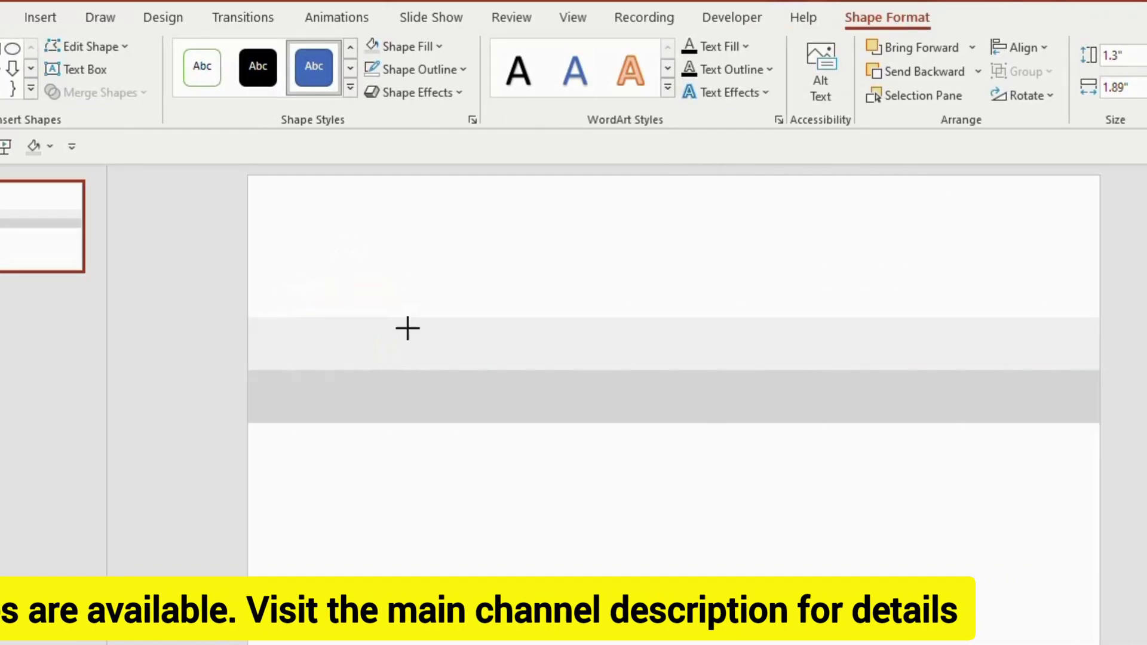
mouse_move(285, 285)
mouse_down()
mouse_move(414, 328)
mouse_move(421, 370)
mouse_up()
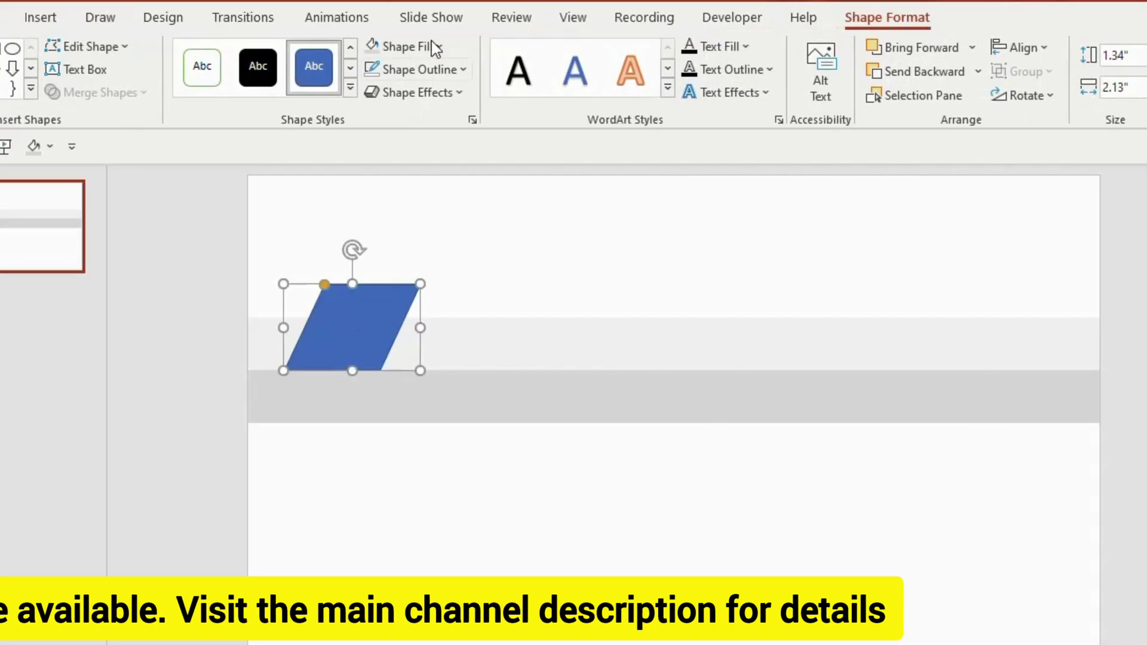
Remove the parallelogram's outline, then duplicate it and flip the copy vertically
click(440, 74)
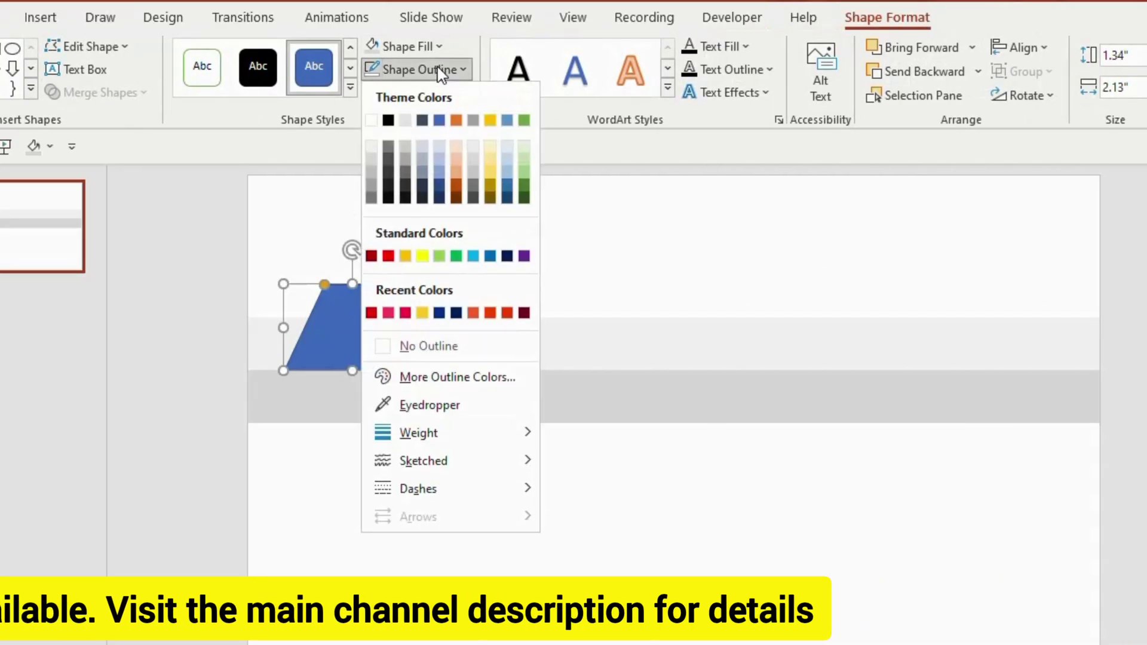
click(385, 353)
key(ctrl+d)
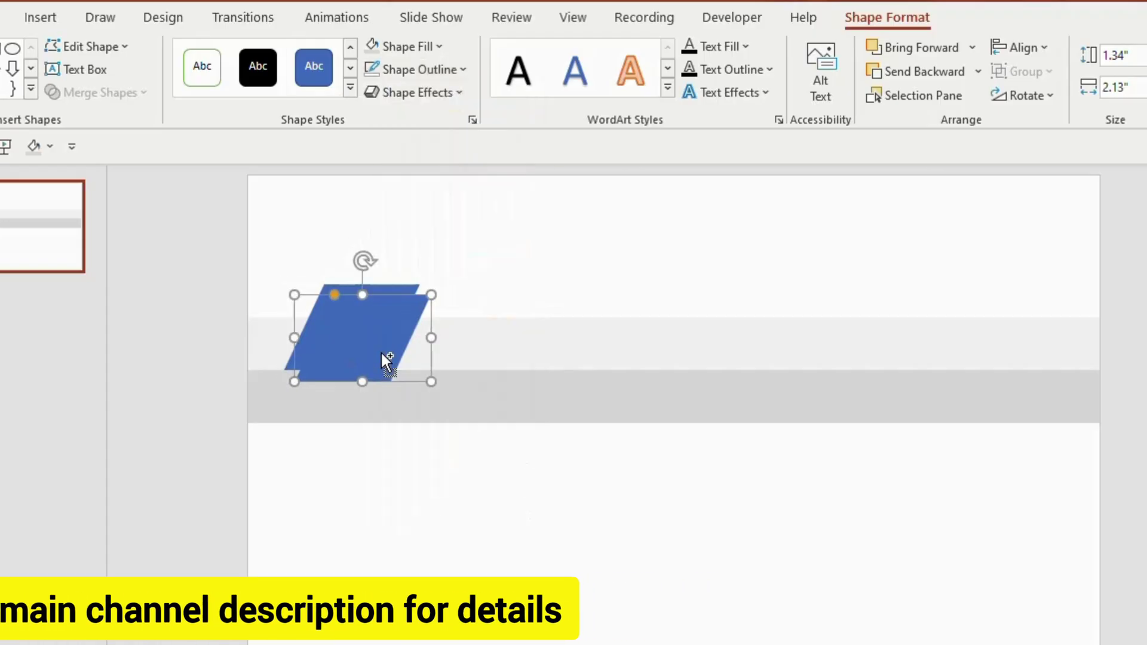
click(1025, 94)
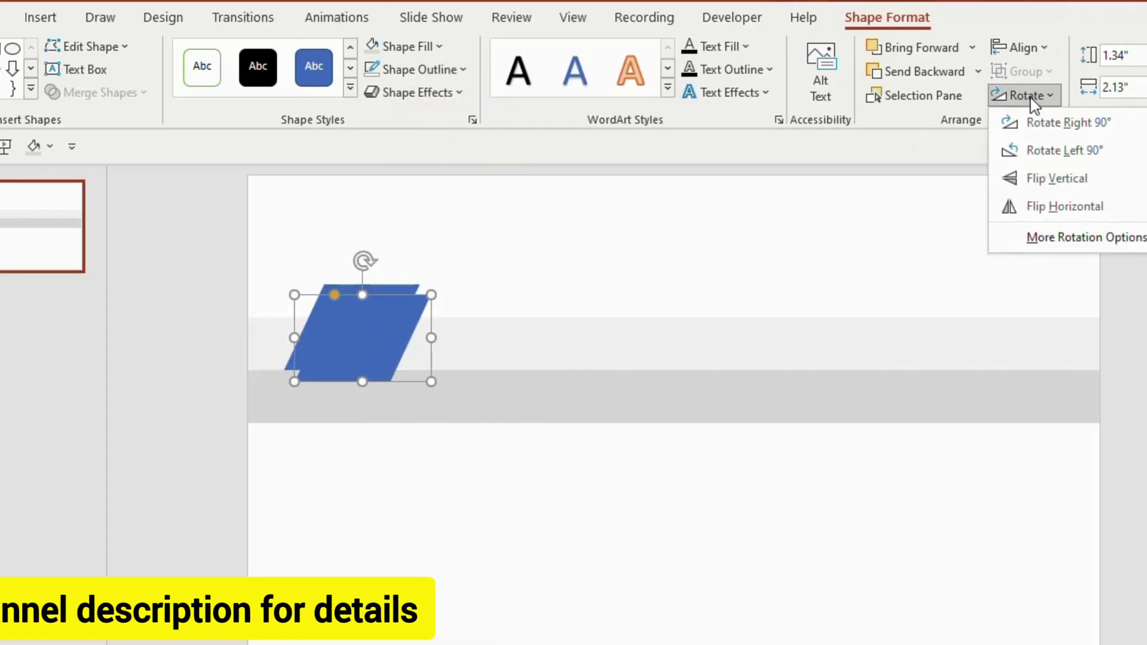
click(1046, 184)
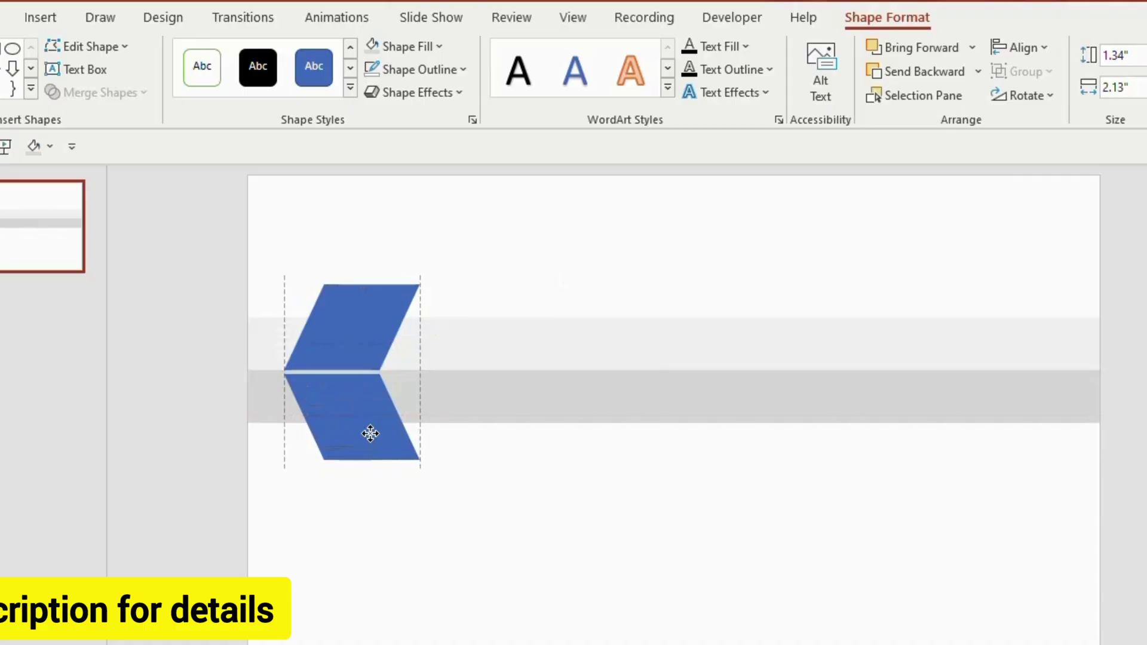
Join the flipped copy under the original and add an outline-free rectangle over the chevron's right half
drag(370, 433, 369, 425)
mouse_move(374, 286)
mouse_down()
mouse_move(409, 339)
mouse_move(420, 454)
mouse_up()
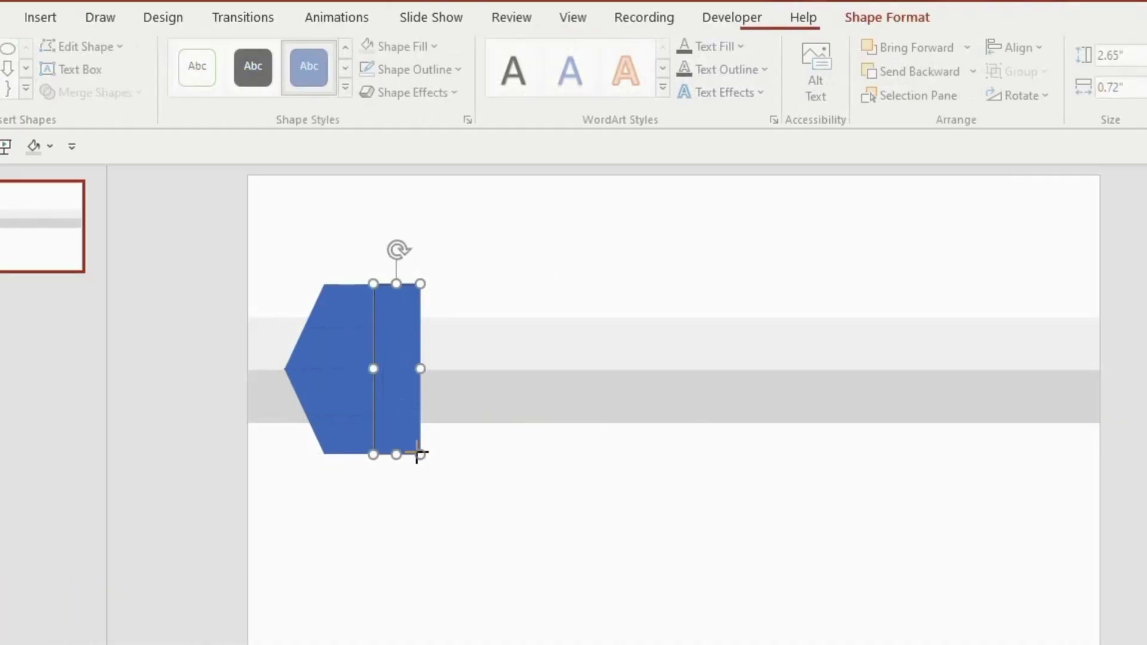
click(409, 71)
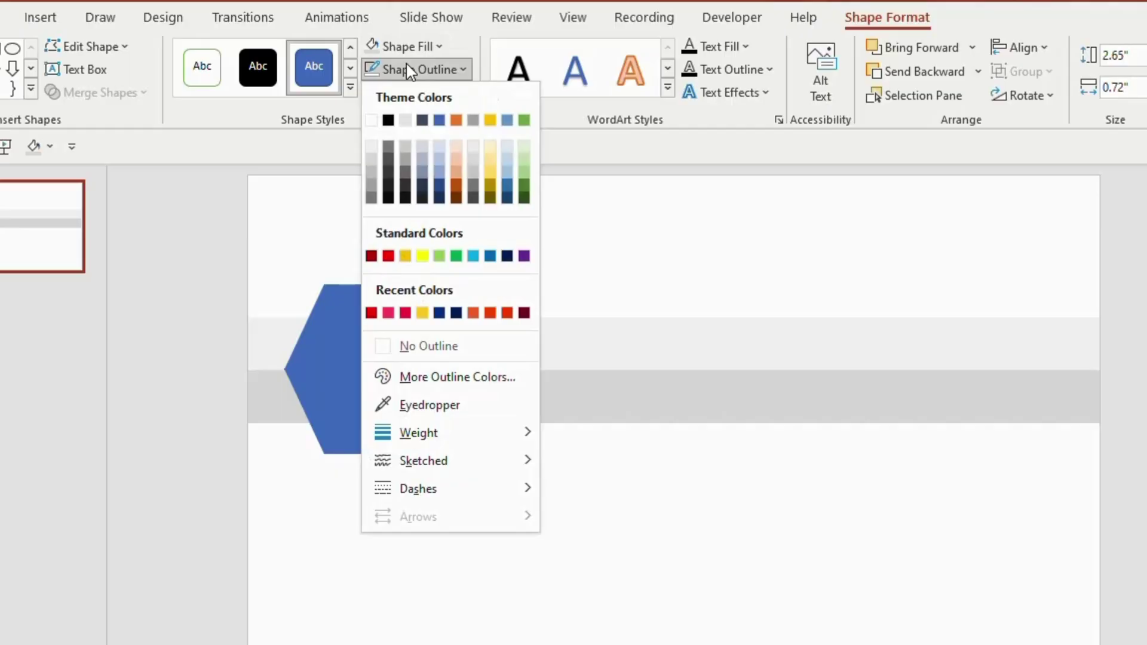
click(382, 347)
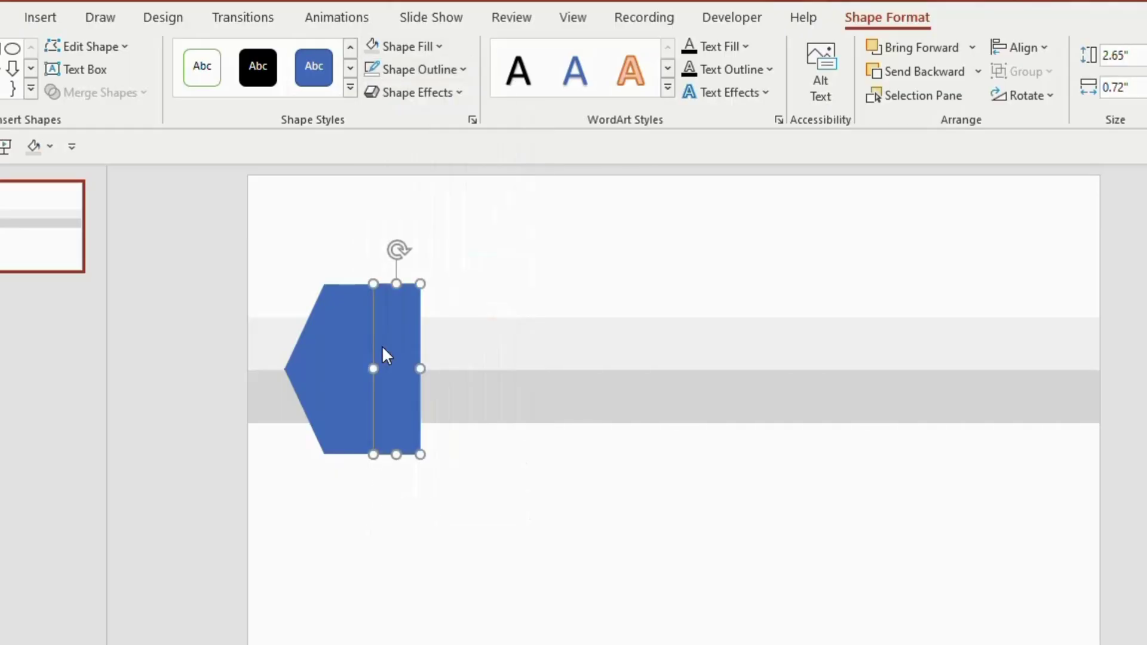
Send the rectangle behind the bands, then select all the chevron pieces together
right_click(394, 334)
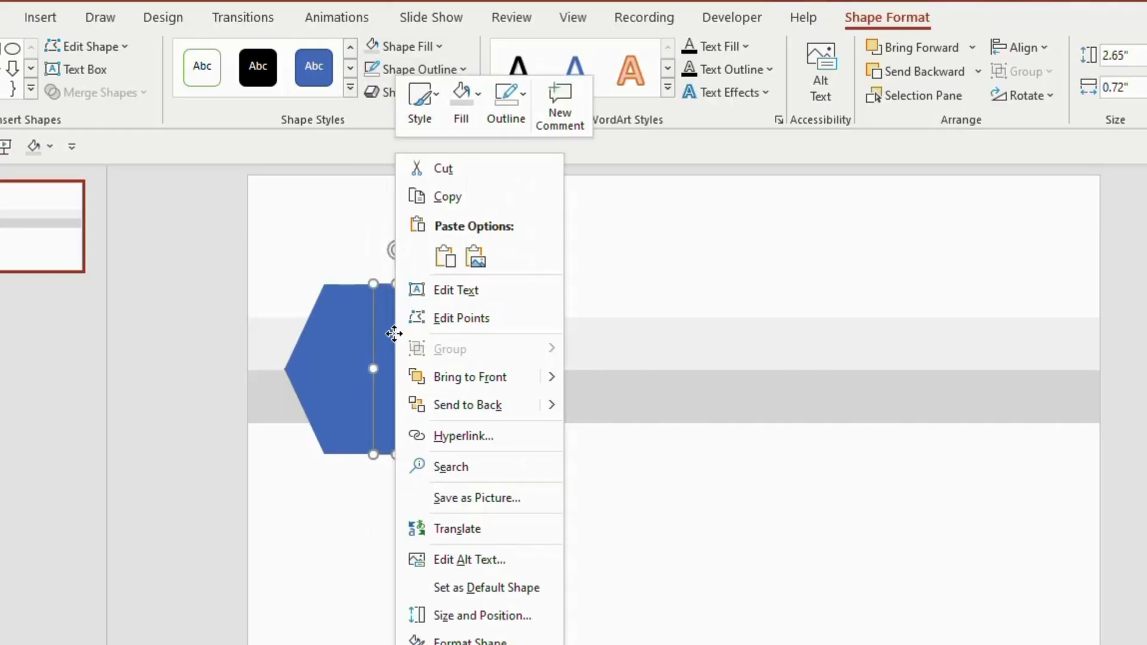
click(451, 406)
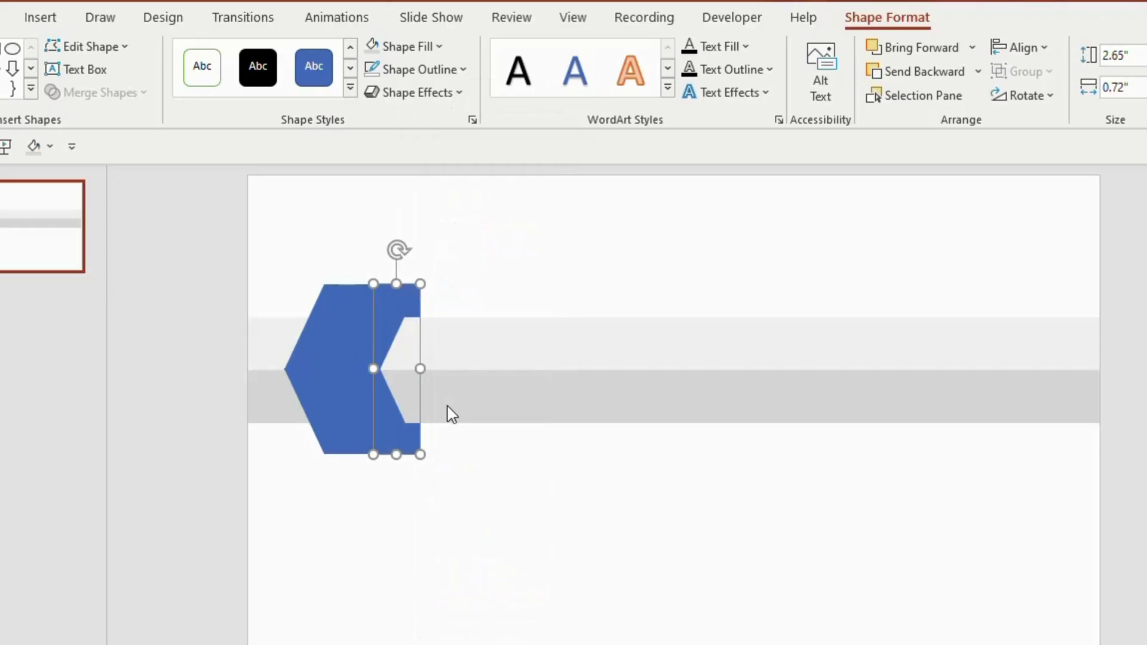
key(Escape)
drag(267, 250, 460, 499)
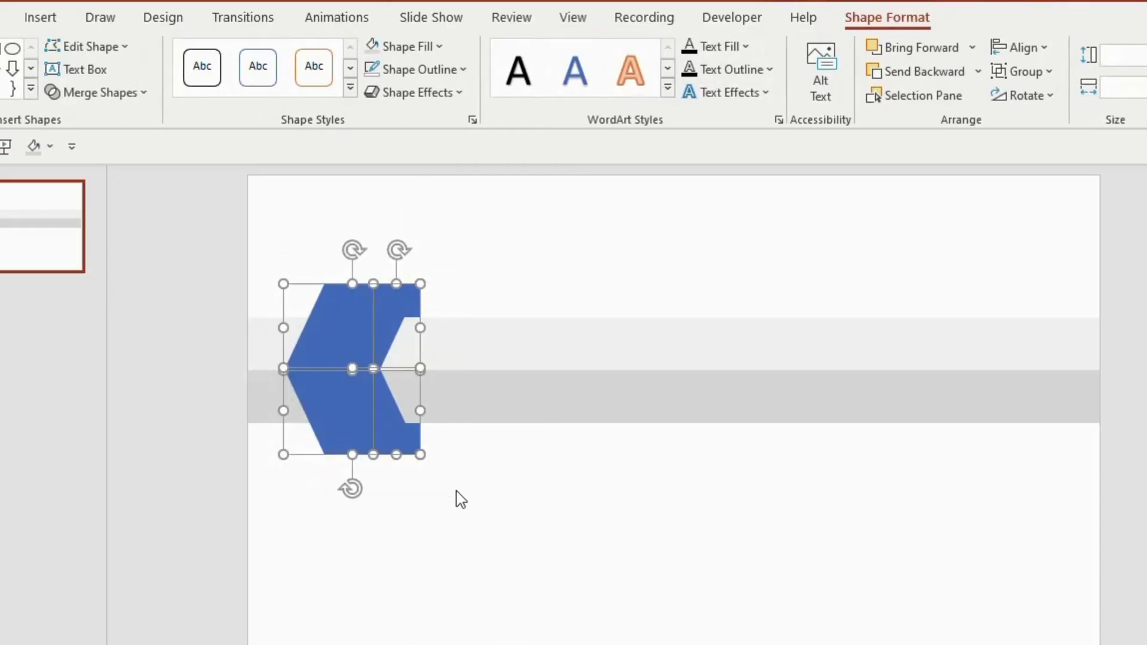
Fill all the chevron pieces gold
click(439, 46)
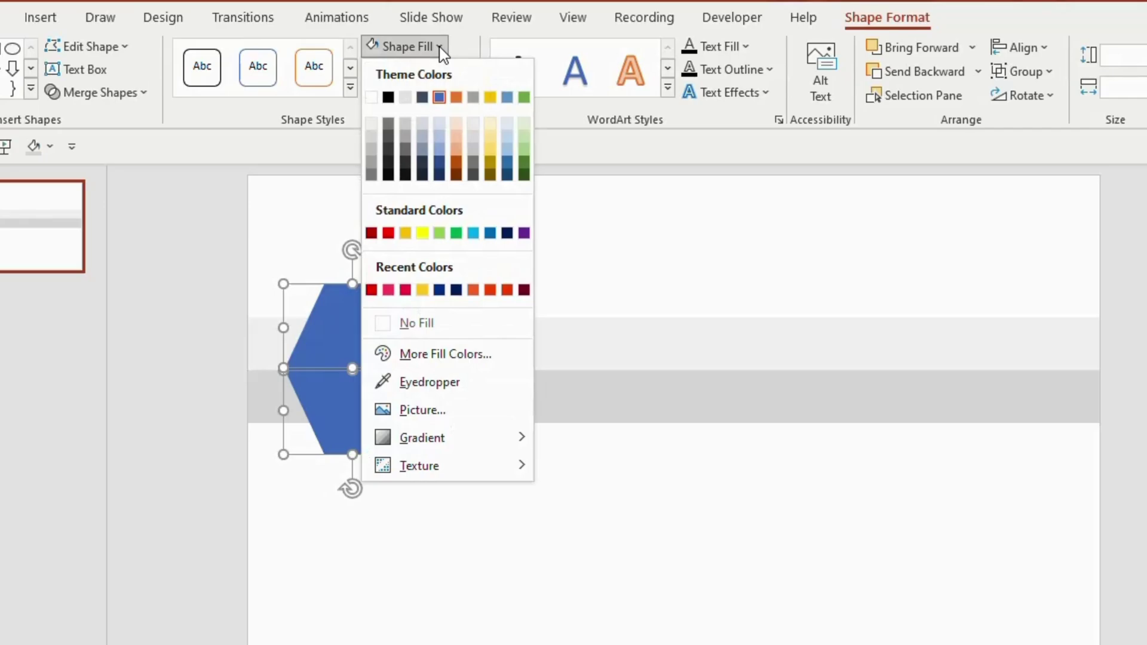
click(422, 289)
click(500, 246)
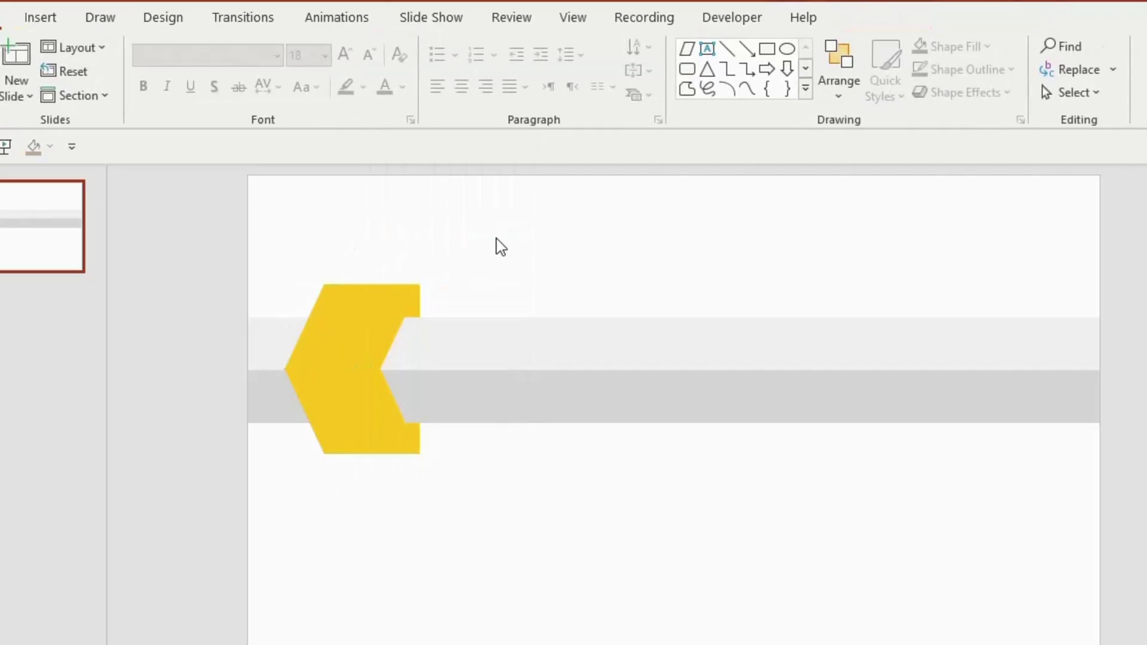
Recolour the chevron's lower half a darker gold, #C89800
click(346, 412)
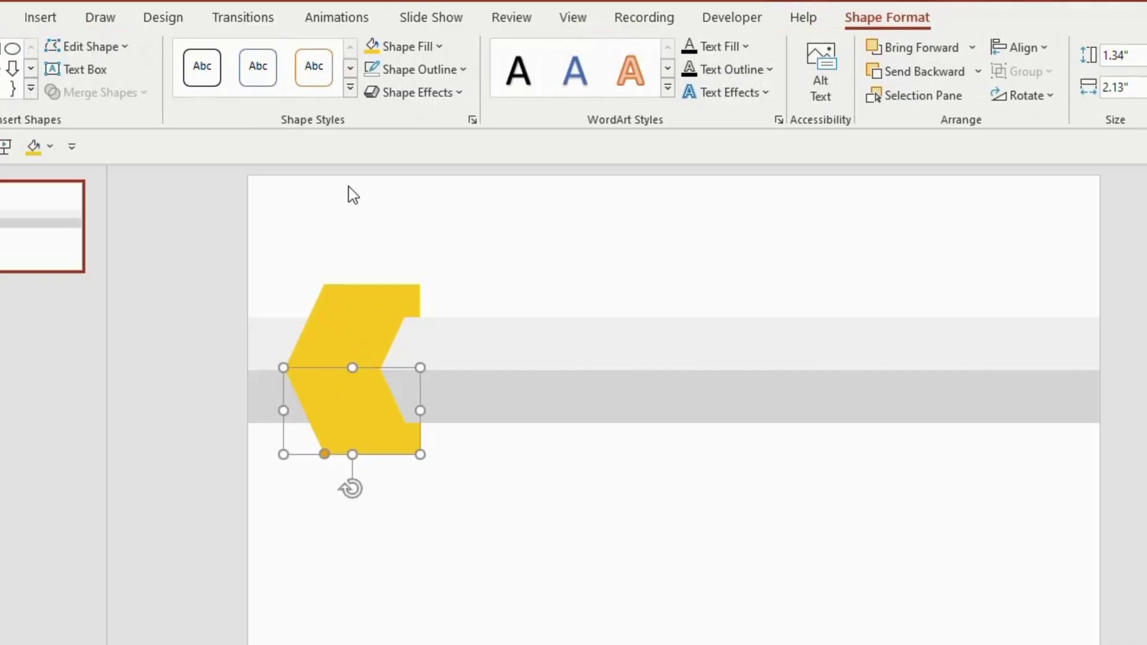
click(436, 46)
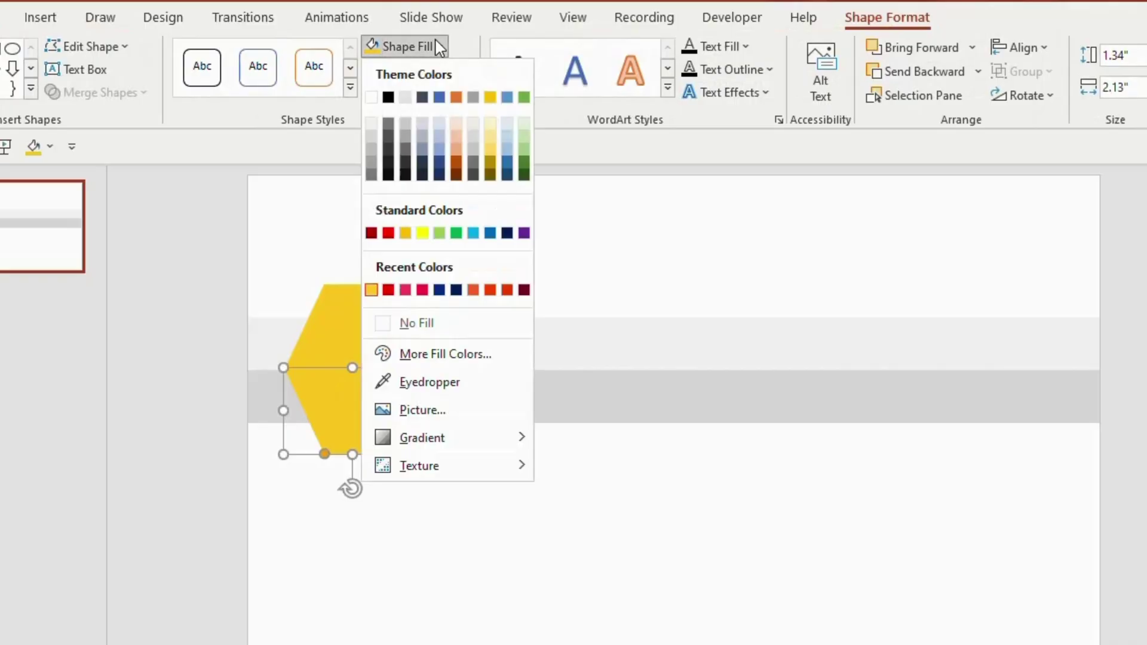
click(458, 360)
click(618, 278)
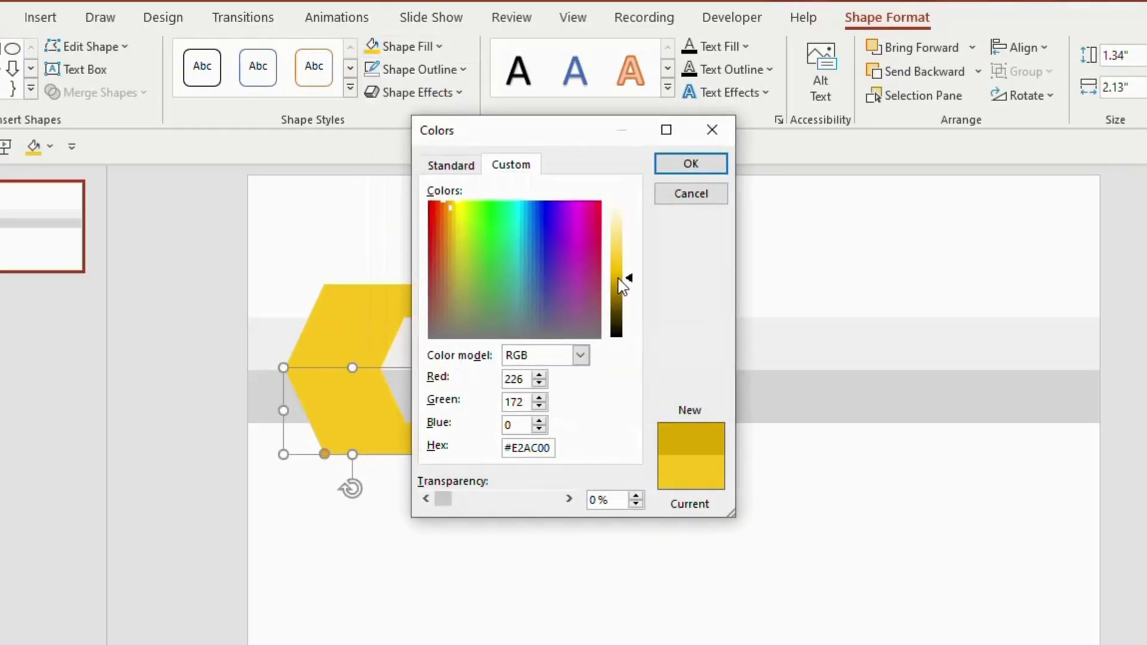
click(619, 286)
click(691, 164)
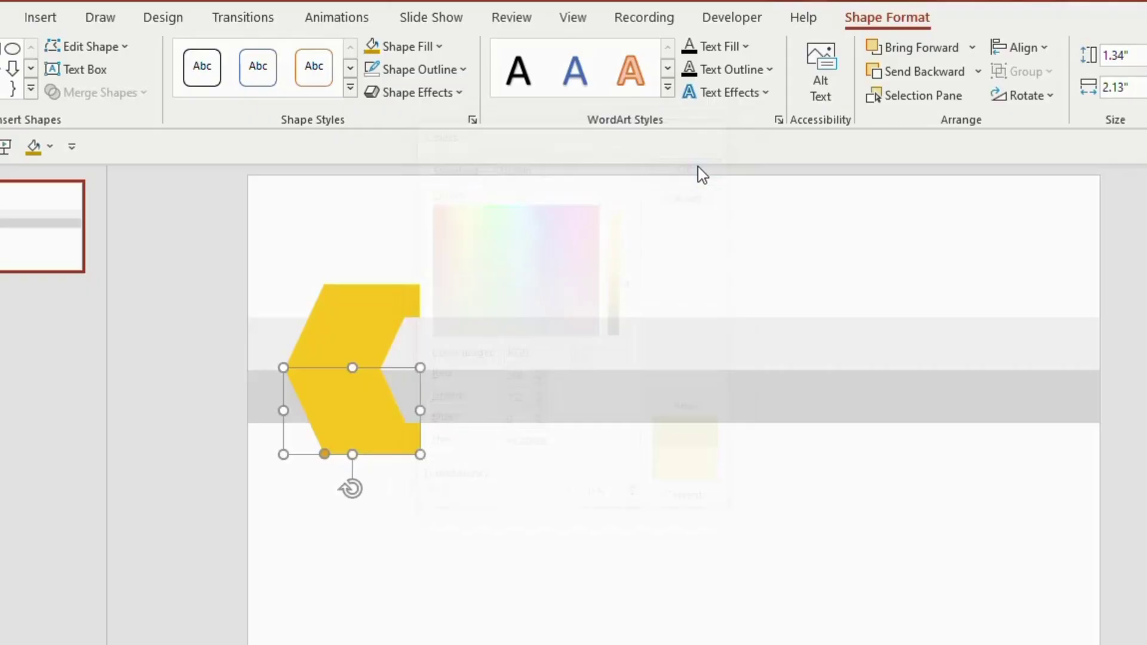
click(636, 207)
Copy the chevron to the right and duplicate it until five chevrons line the bands
drag(265, 236, 471, 517)
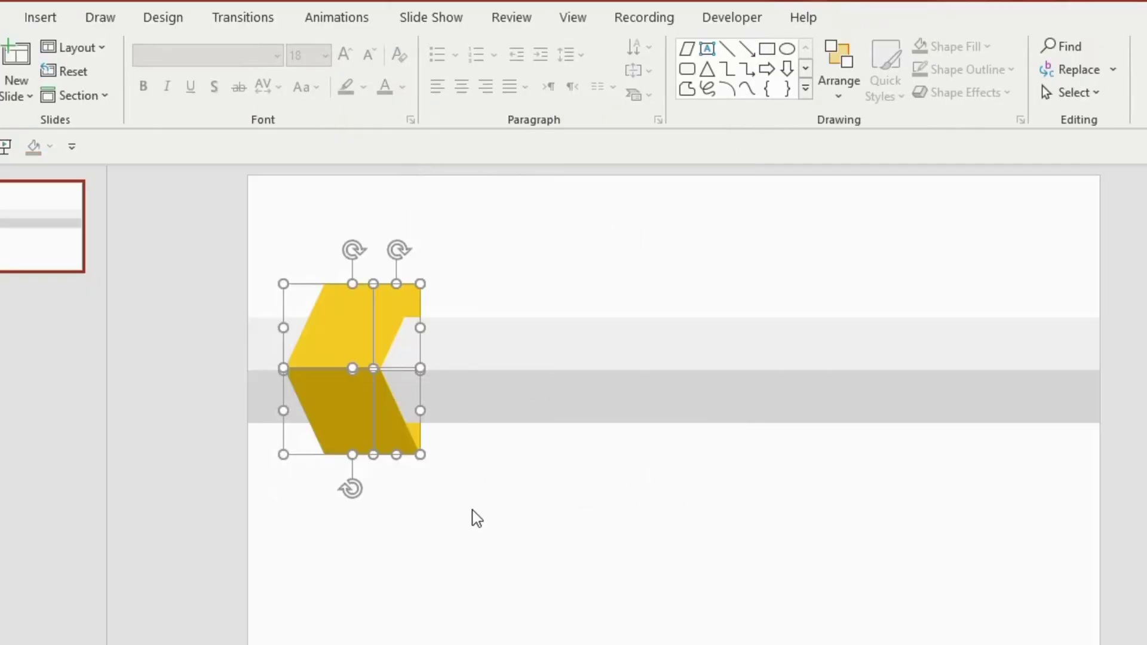
drag(366, 402, 478, 372)
key(ctrl+d)
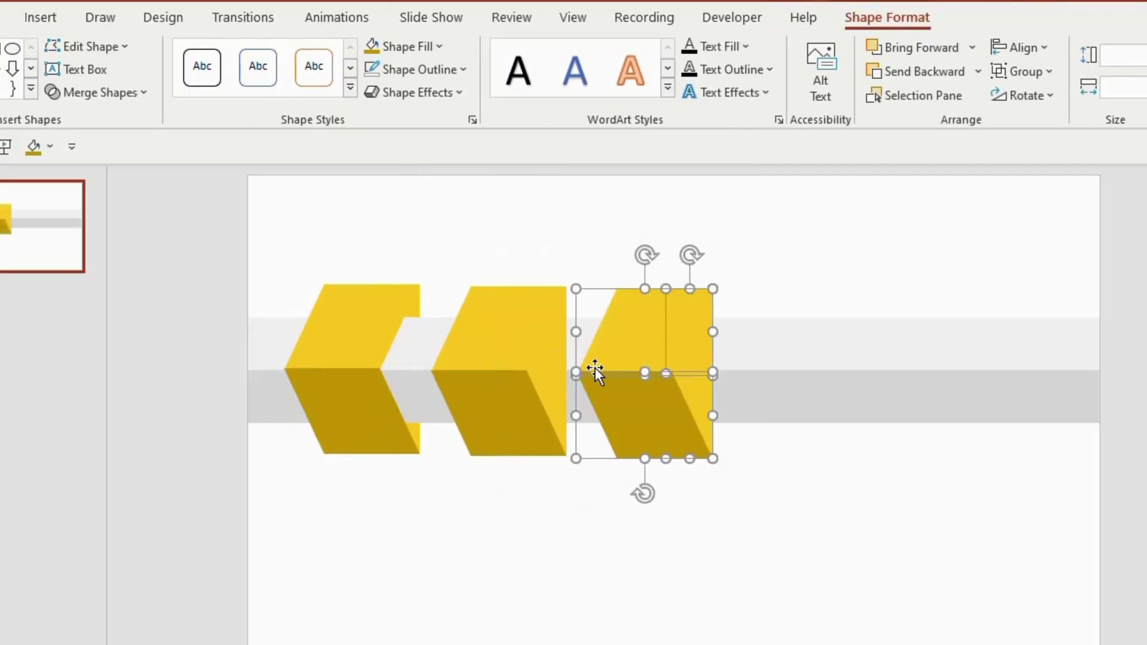
key(ctrl+d)
key(ctrl+d)
key(Escape)
Send each copied chevron's vertical strip to the back so its notch shows
click(546, 356)
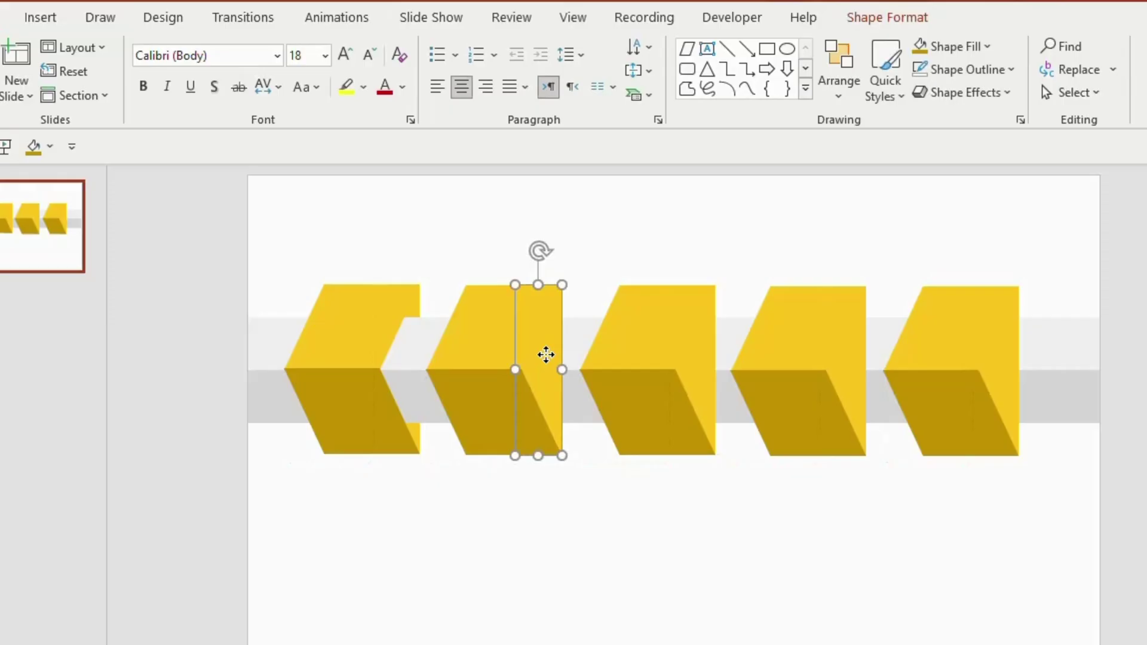
right_click(545, 353)
click(589, 402)
right_click(698, 346)
click(756, 405)
click(857, 338)
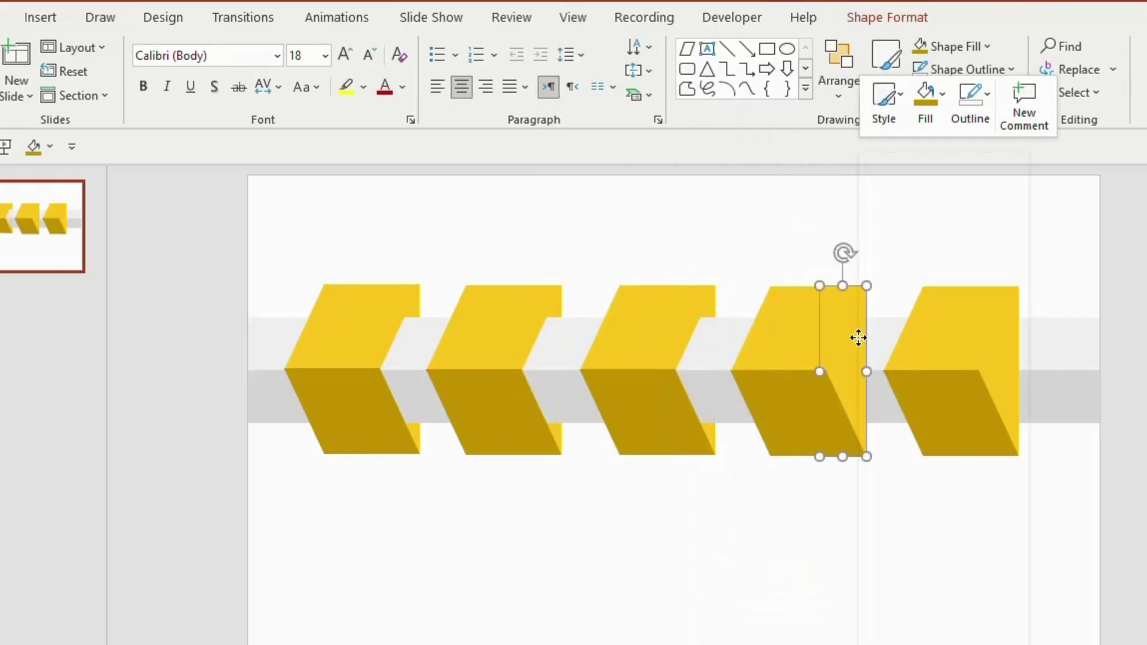
right_click(854, 346)
click(904, 405)
click(1001, 356)
right_click(1002, 353)
click(1049, 402)
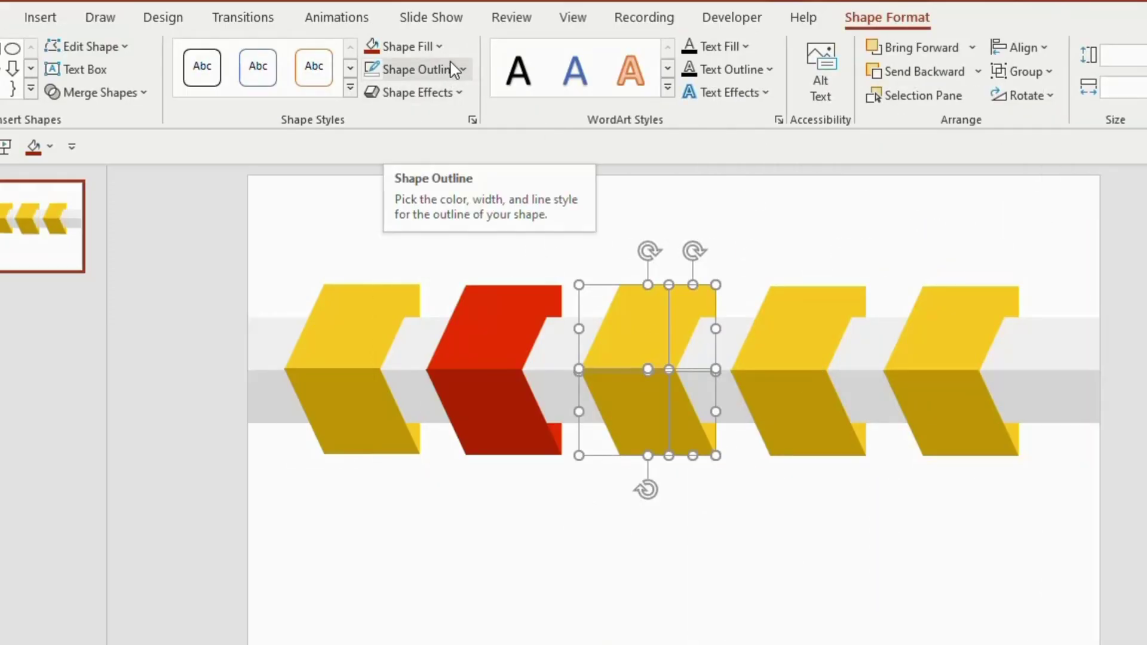
Fill the third chevron dark blue and give its lower half a darker blue
click(440, 47)
click(490, 289)
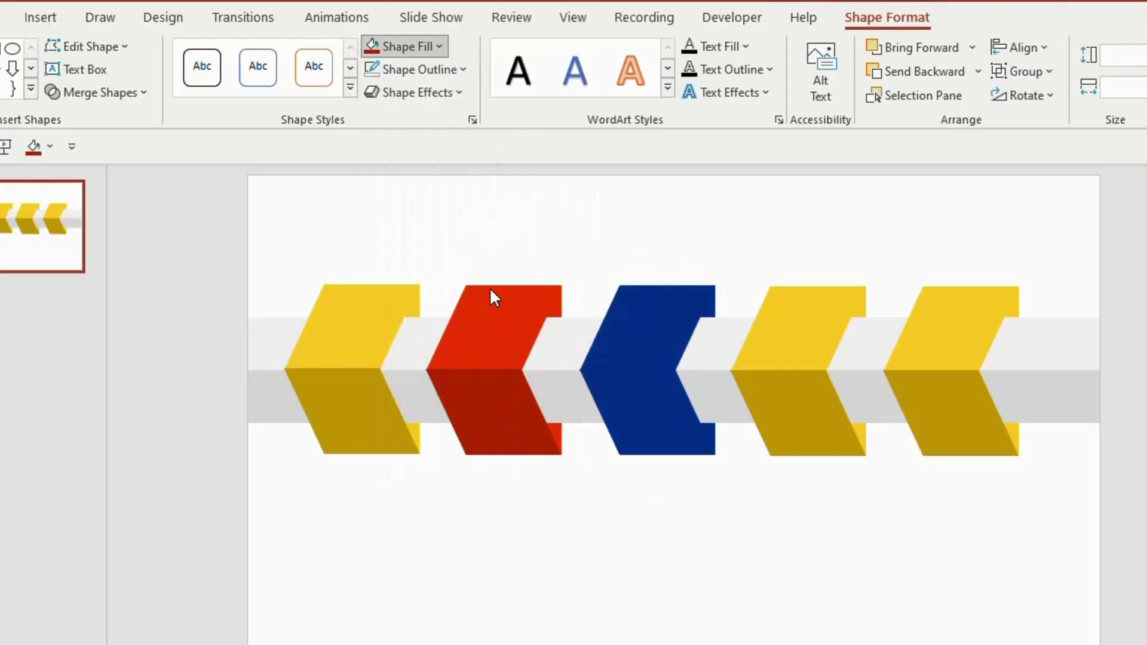
click(710, 253)
click(637, 392)
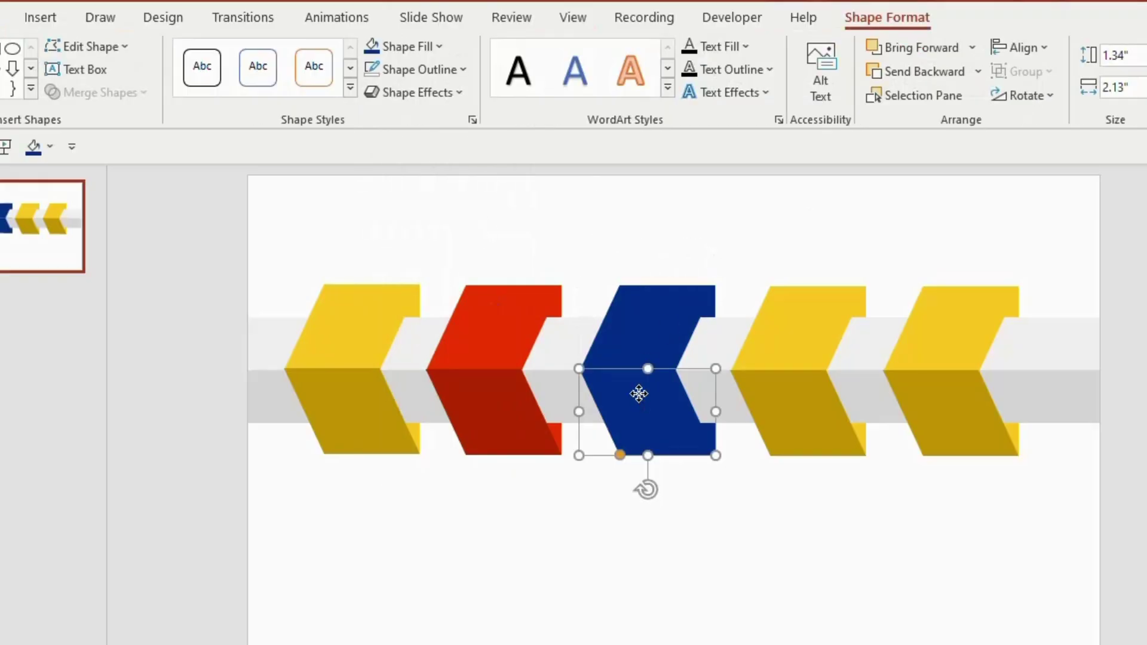
click(425, 47)
click(447, 360)
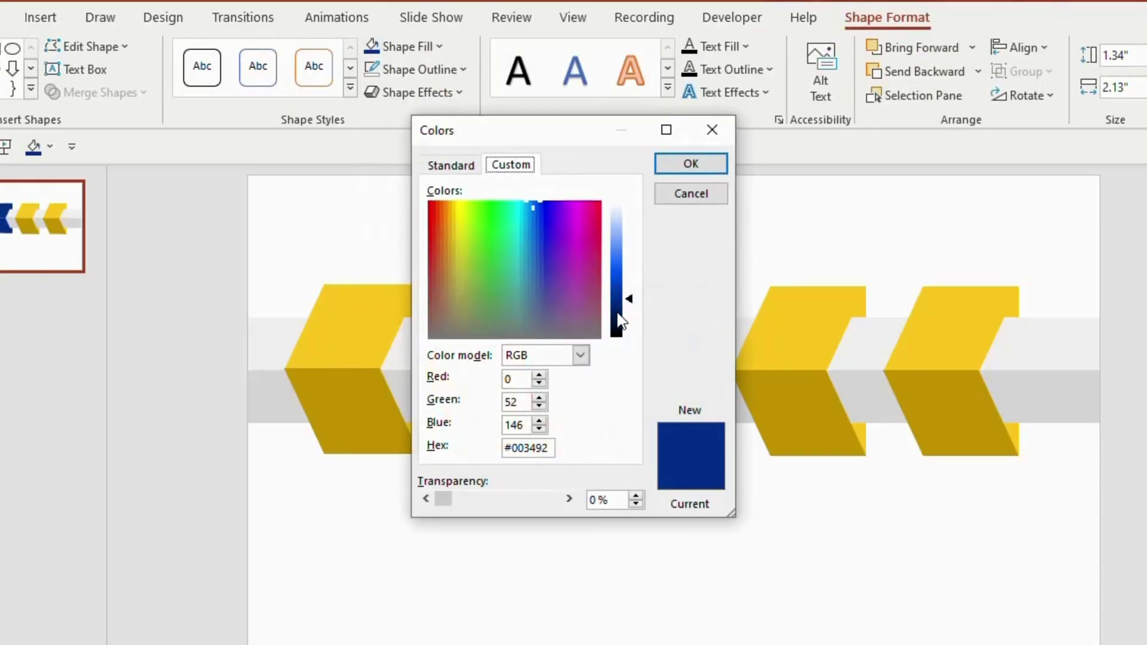
click(617, 312)
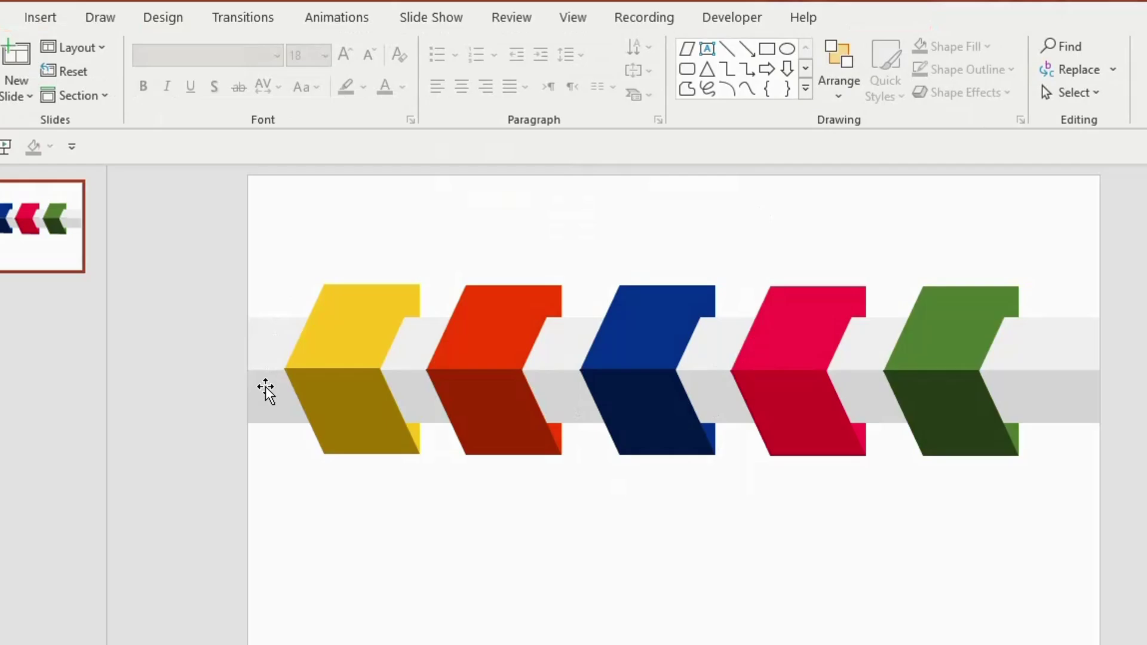
Select all five chevrons and give them an Offset: Bottom Left drop shadow
drag(264, 231, 1138, 591)
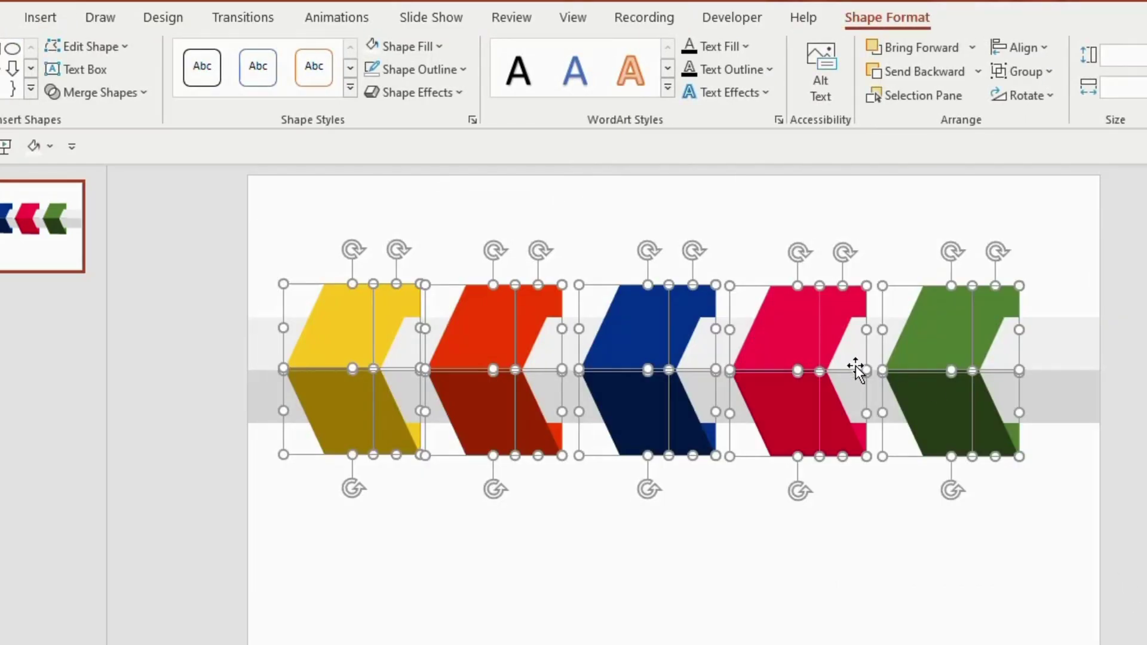
key(Escape)
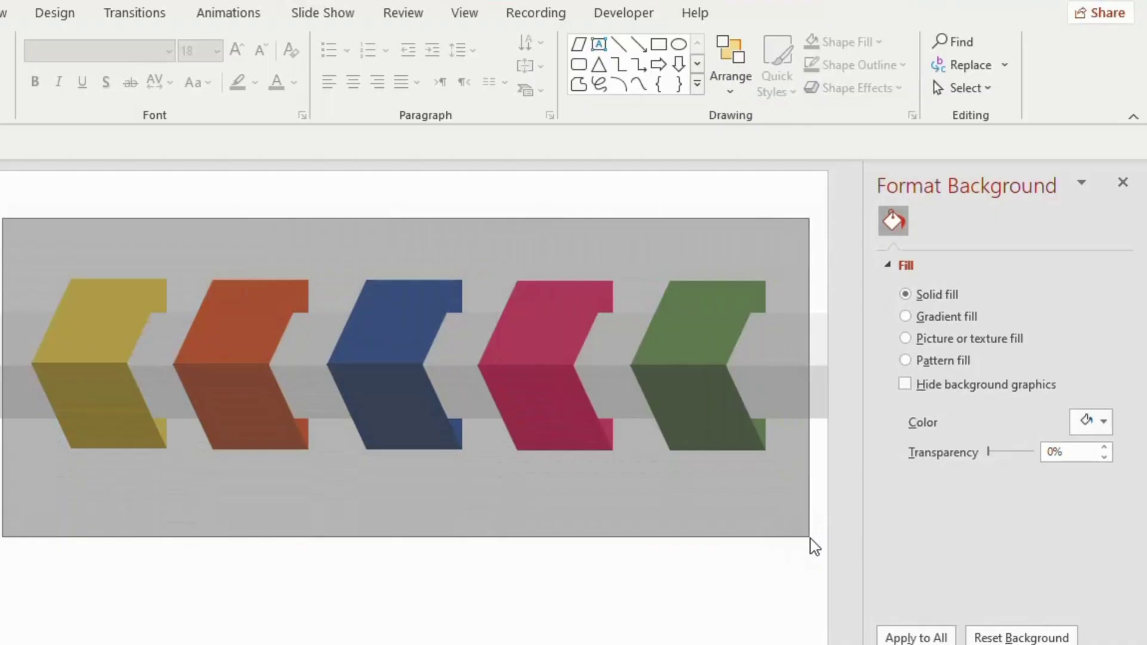
drag(810, 538, 813, 545)
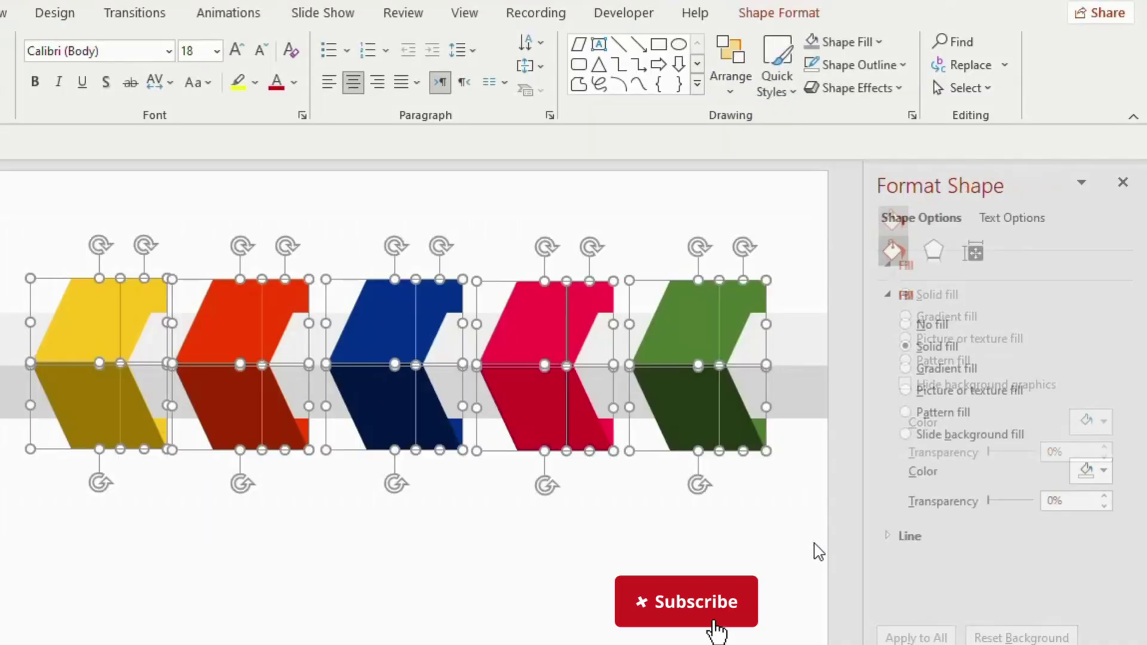
click(934, 252)
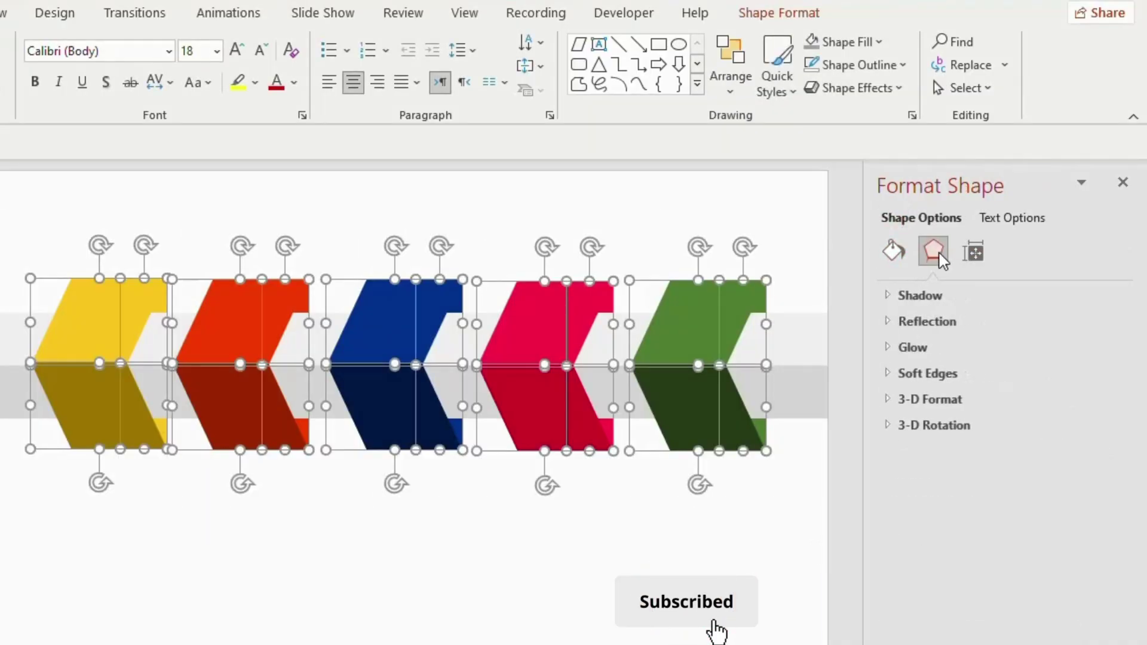
click(929, 298)
click(1103, 324)
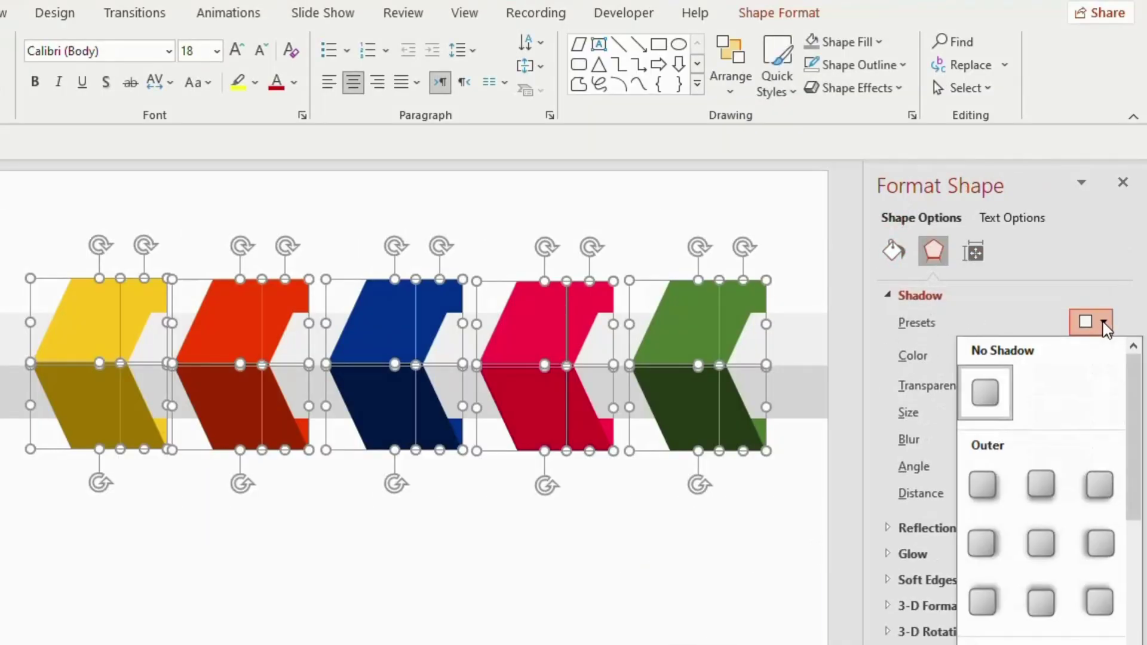
click(1094, 497)
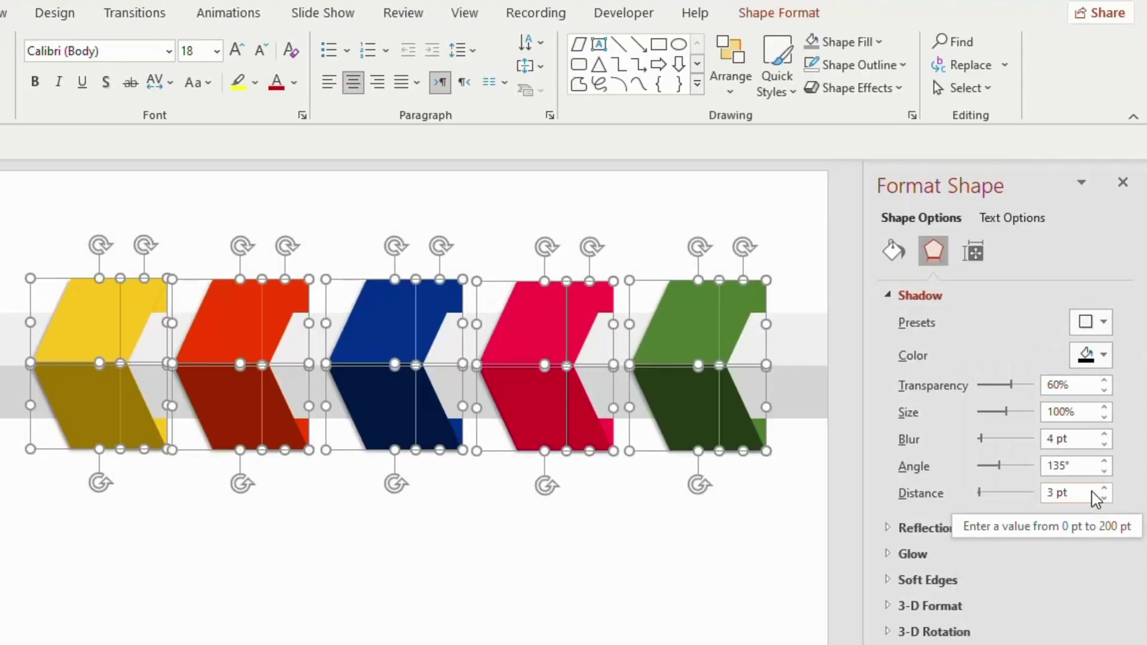
Add a semi-transparent reflection beneath the chevrons with a 10 pt blur
click(926, 528)
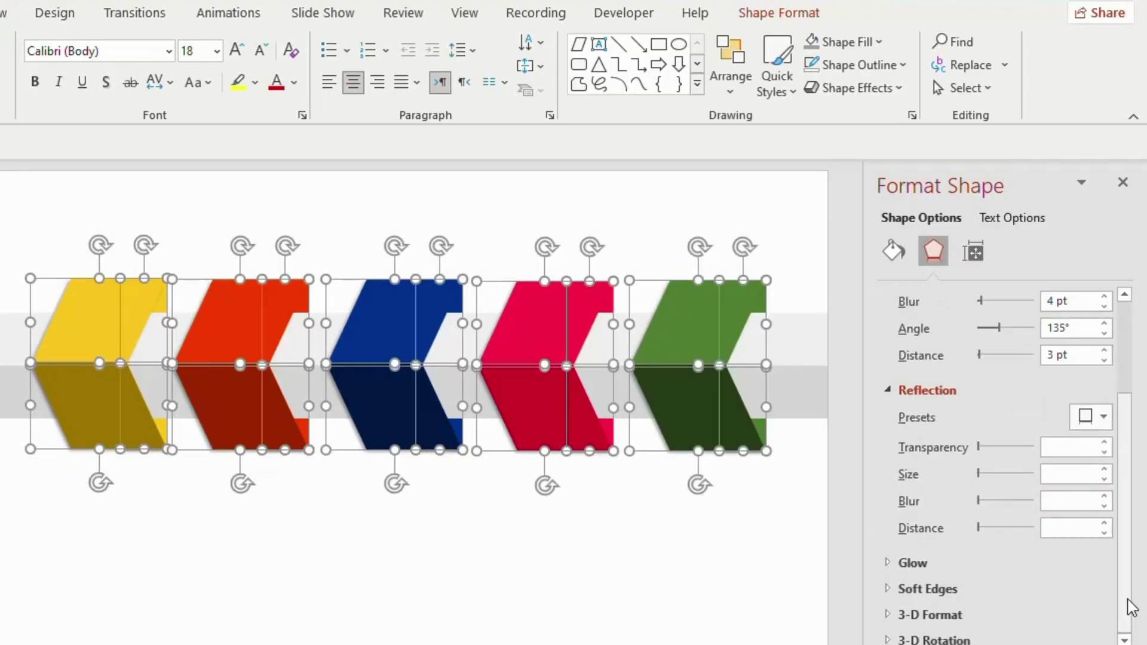
drag(979, 448, 933, 478)
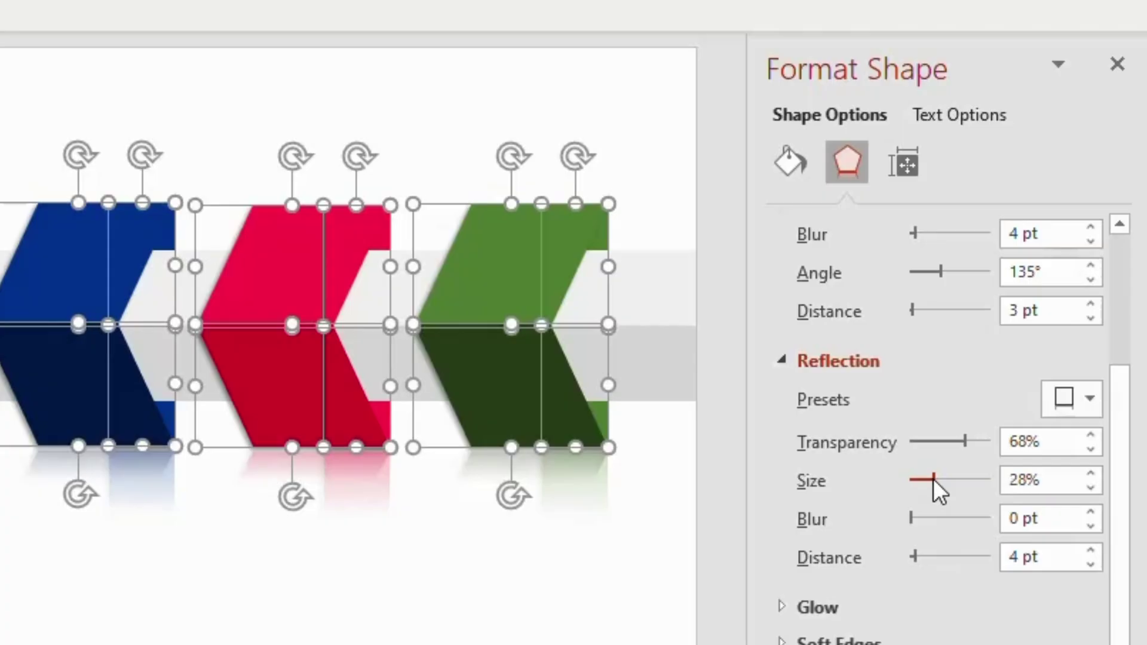
drag(911, 518, 916, 556)
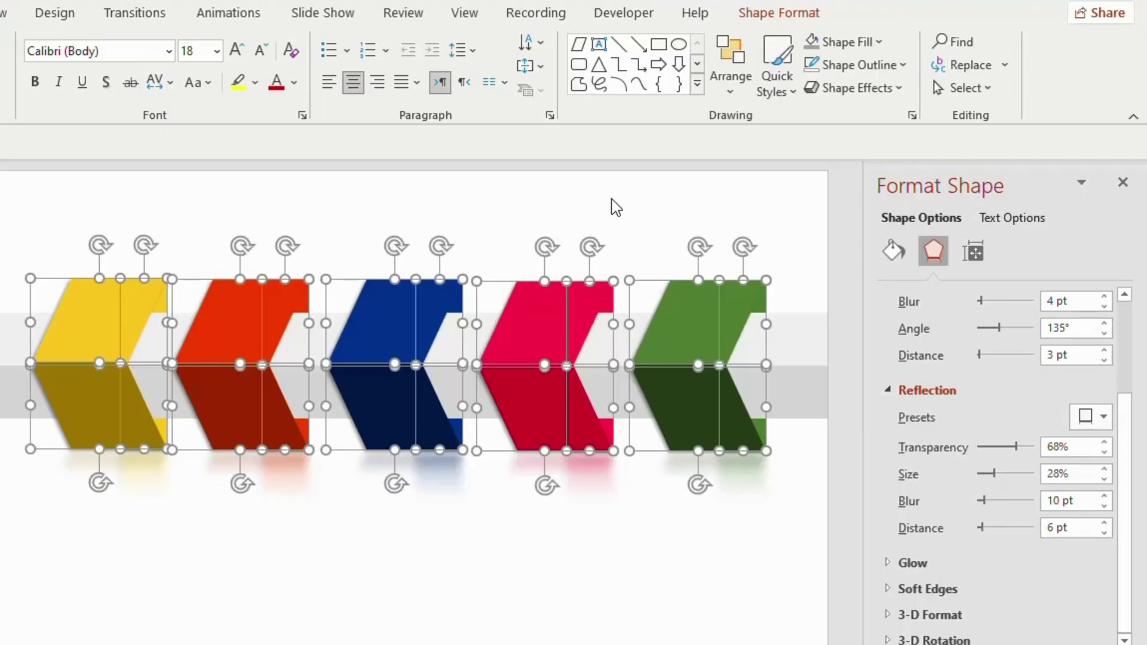
Set the reflection distance to 6 pt and fill the background with a white-to-grey gradient
click(393, 98)
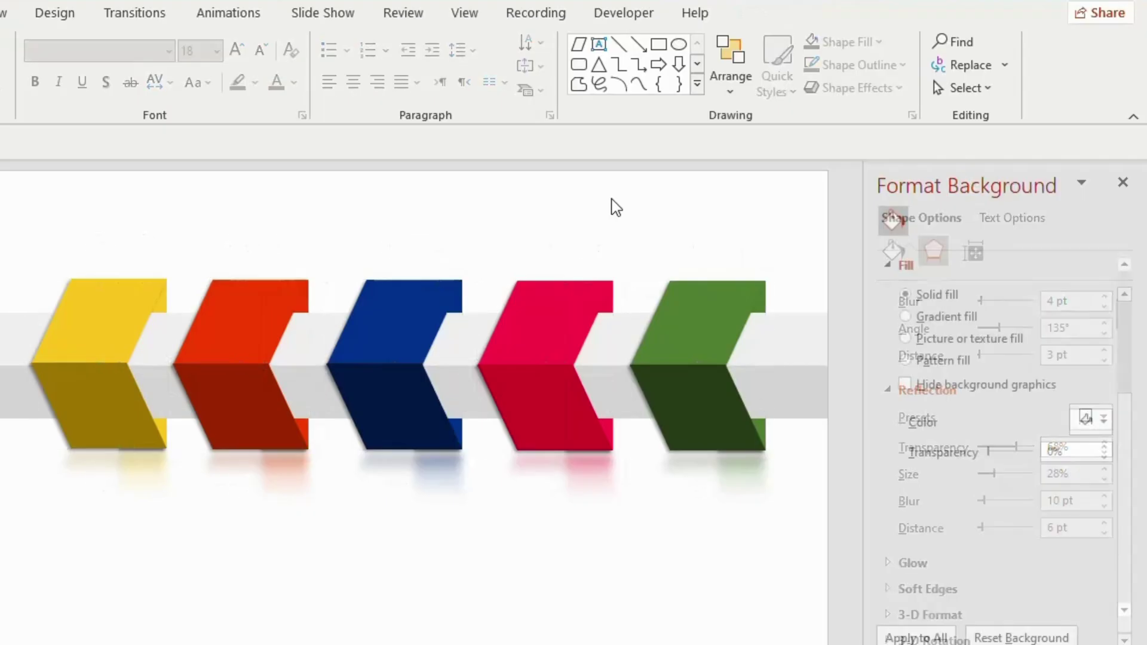
click(907, 317)
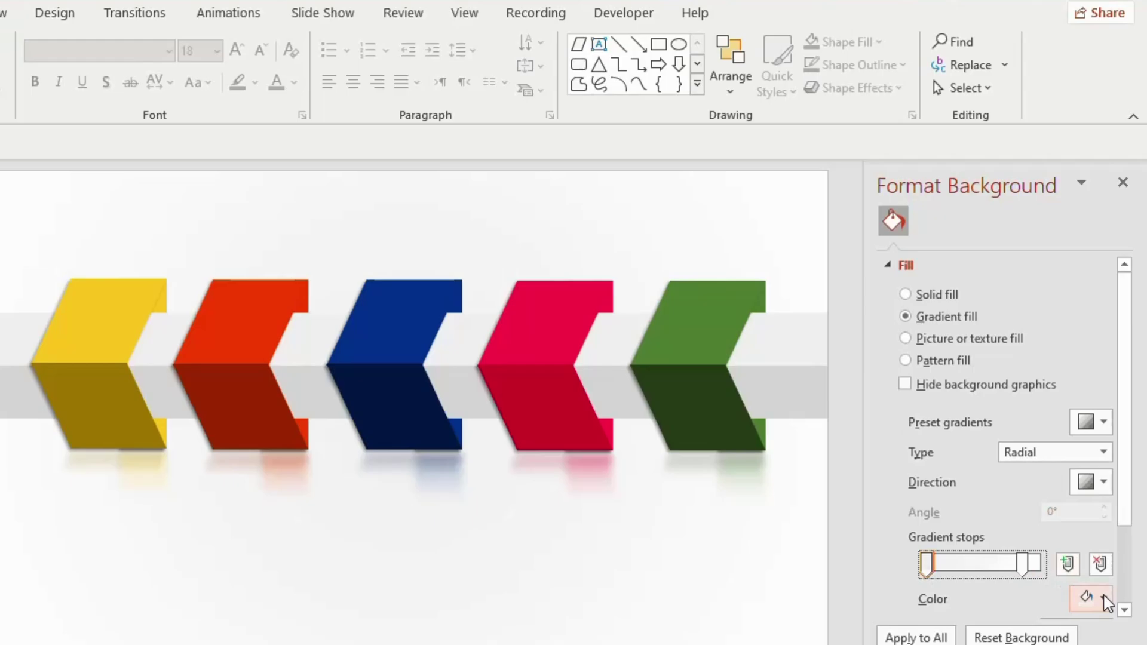
click(1104, 599)
click(980, 330)
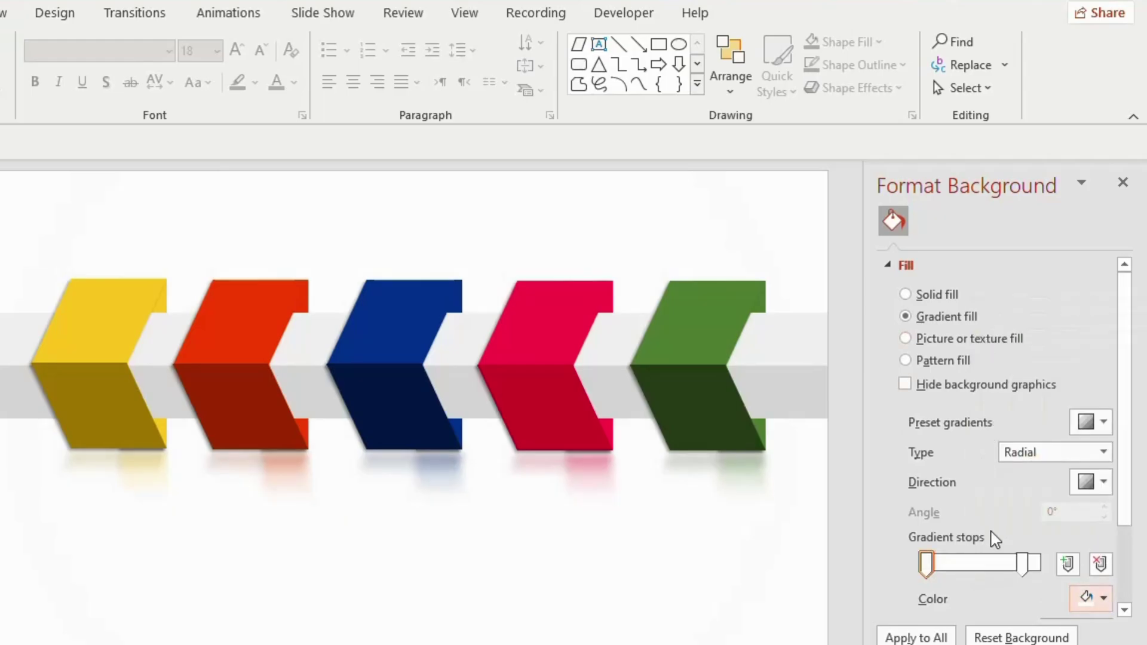
click(1104, 599)
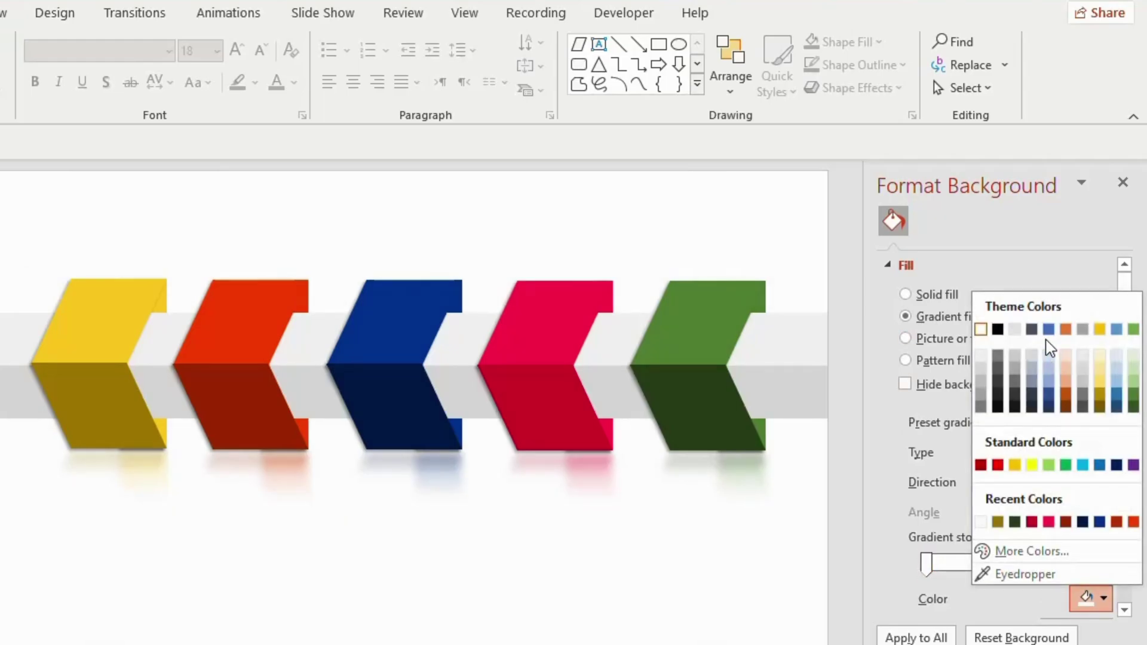
click(981, 367)
Make the background gradient Radial, radiating From Center
click(1102, 453)
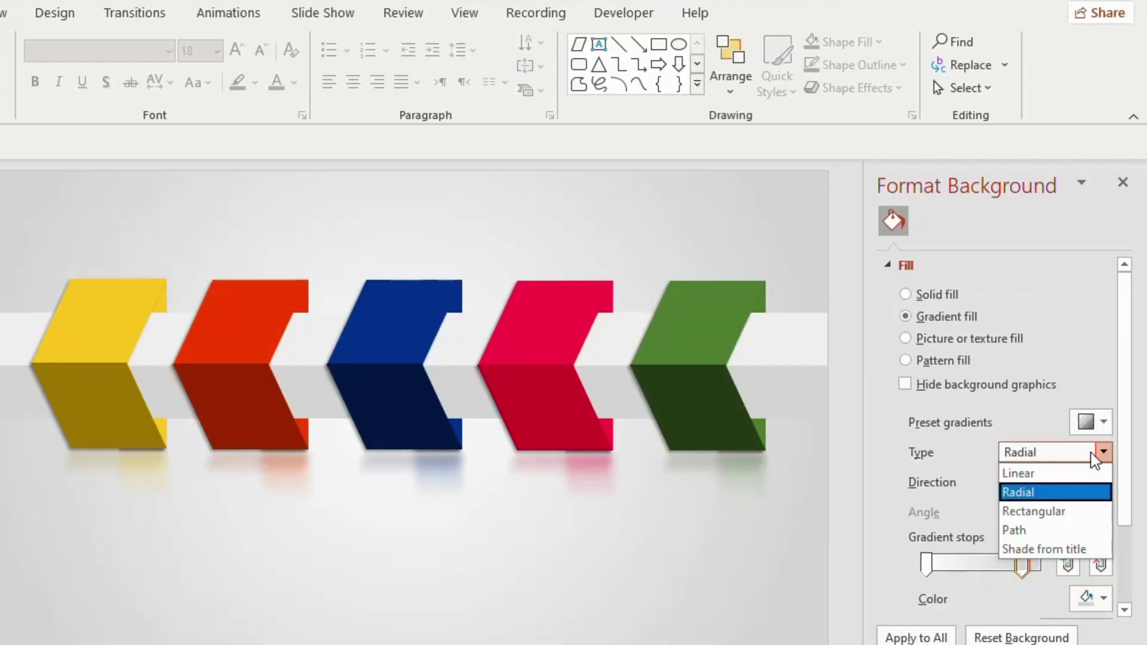
click(1084, 491)
click(1103, 482)
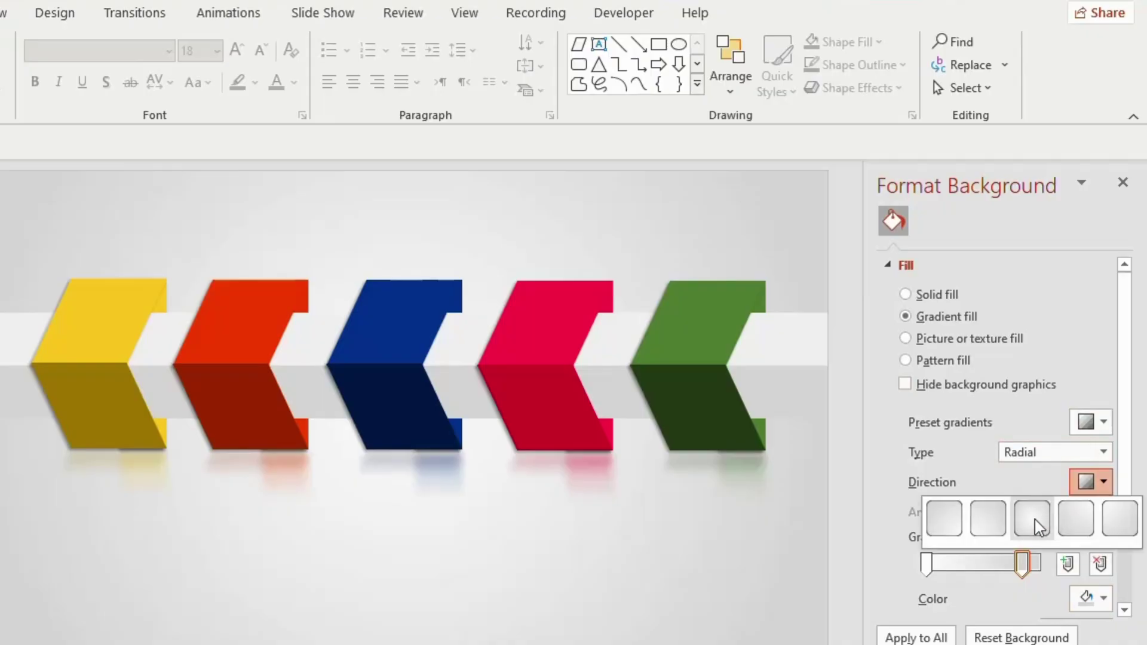
click(1032, 520)
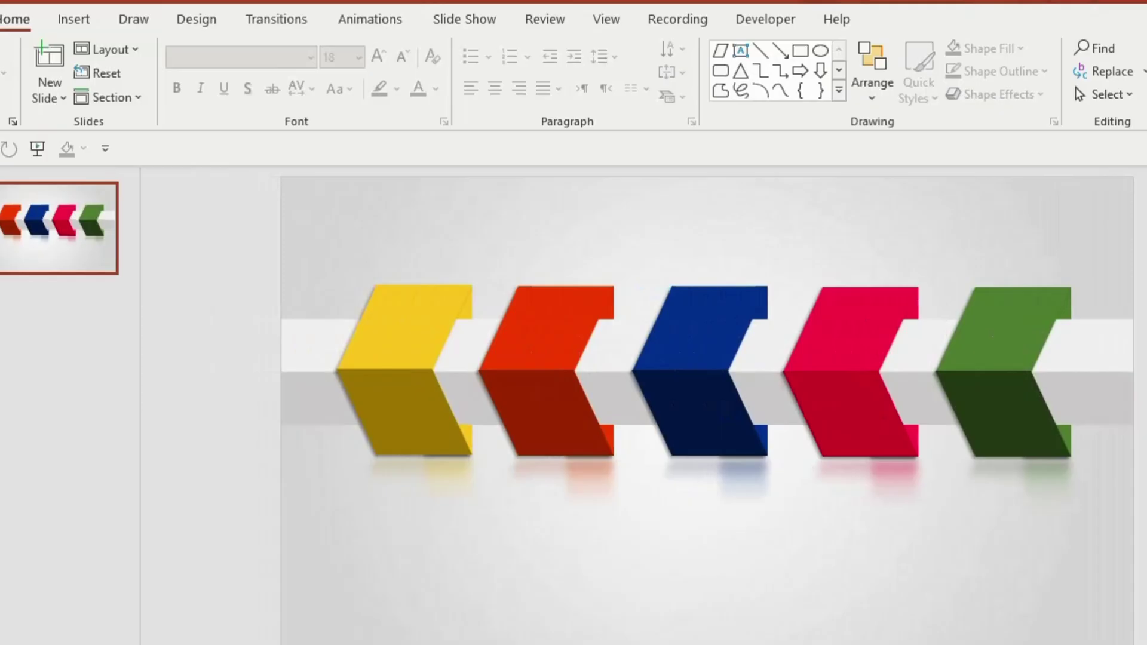
Insert the beaker, meeting-table and bank stock icons onto the slide
click(71, 19)
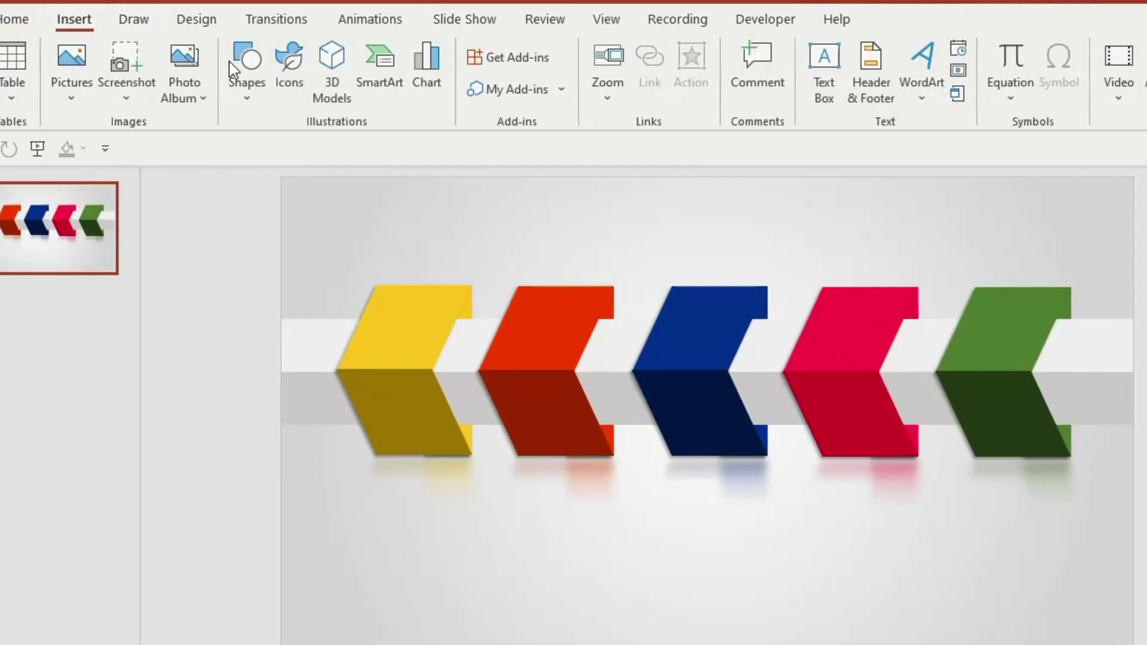
click(289, 63)
click(543, 435)
click(694, 430)
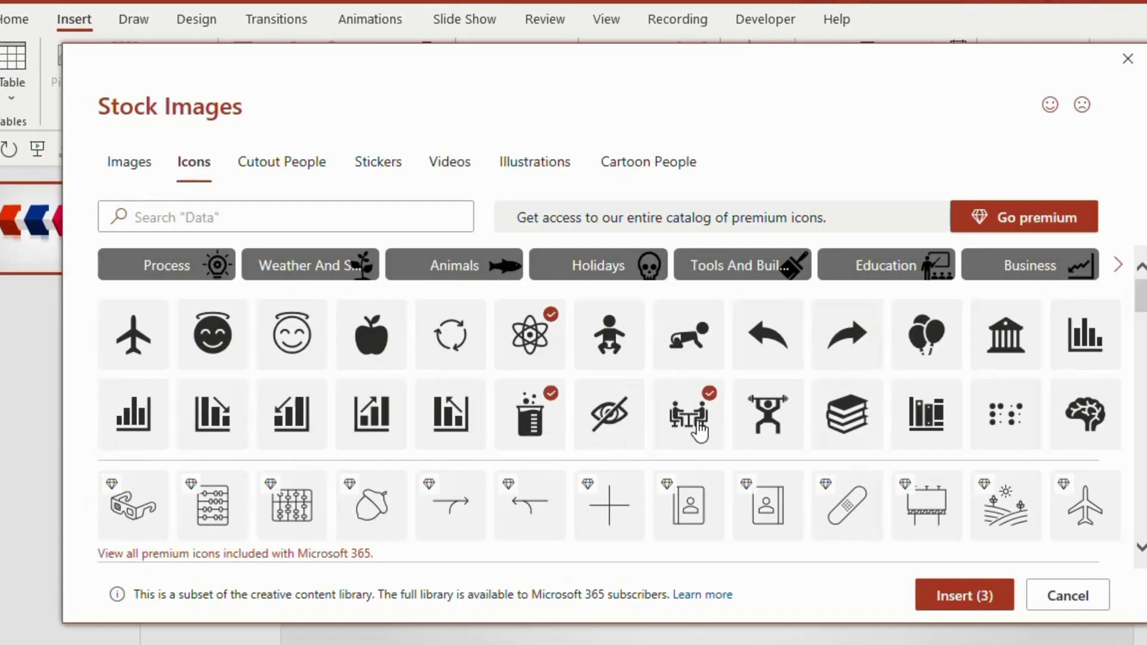
click(1009, 338)
click(966, 595)
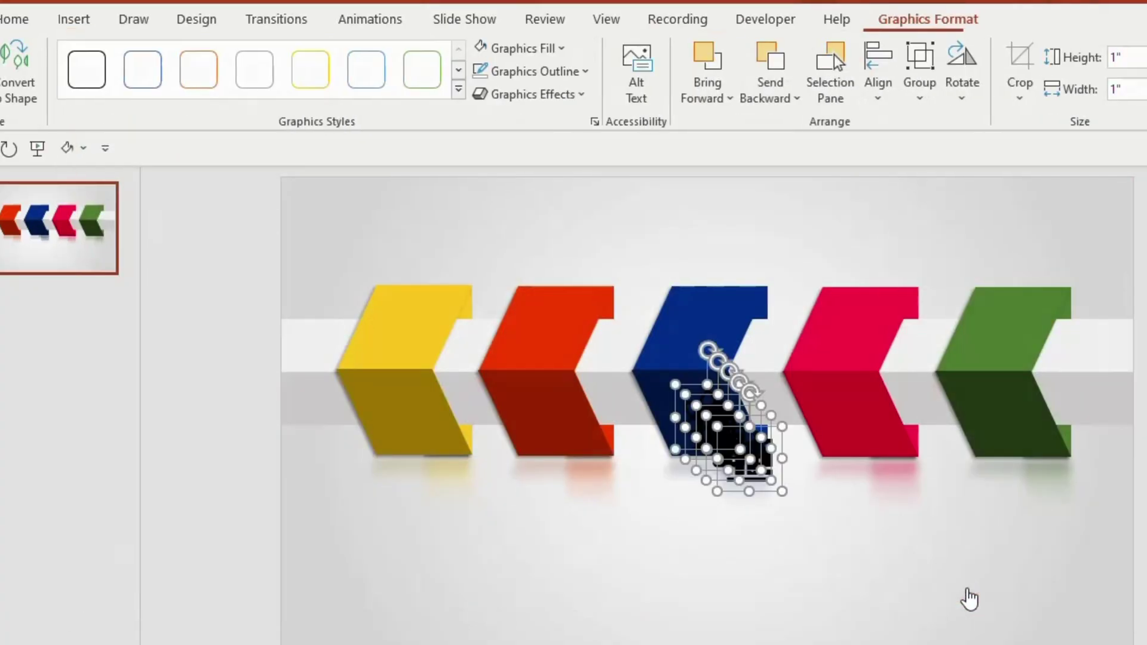
Shrink the icons to 0.5 inch and place them on the red, pink and green chevrons
key(shift+Down)
key(shift+Down)
key(shift+Down)
key(shift+Down)
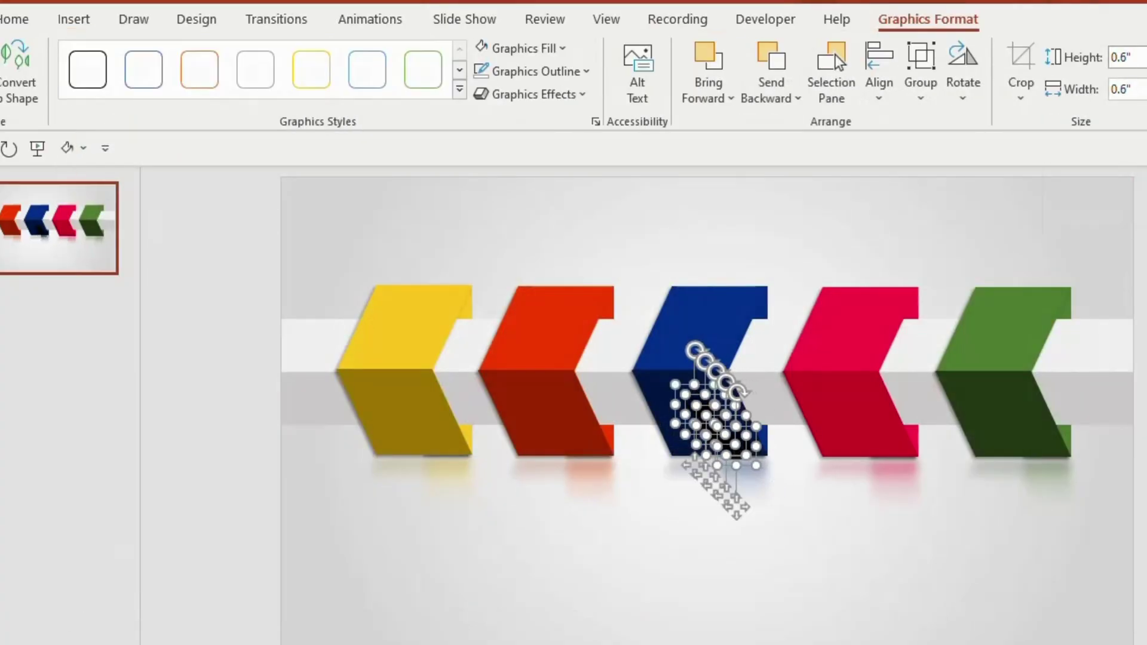
key(shift+Down)
drag(704, 418, 540, 409)
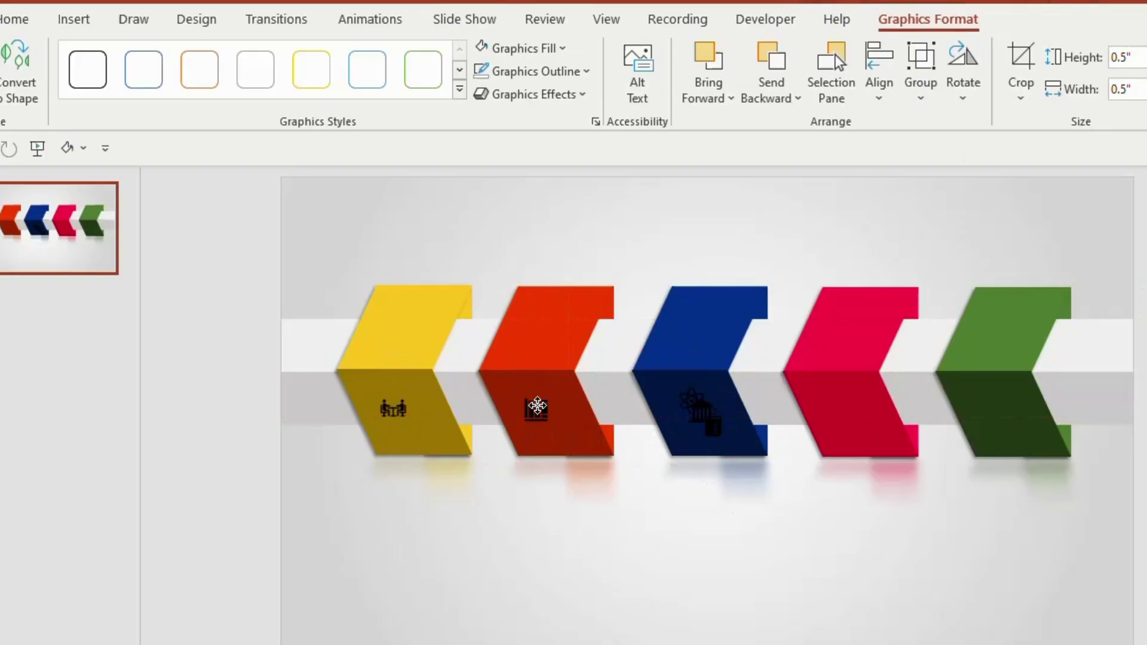
drag(687, 427, 844, 410)
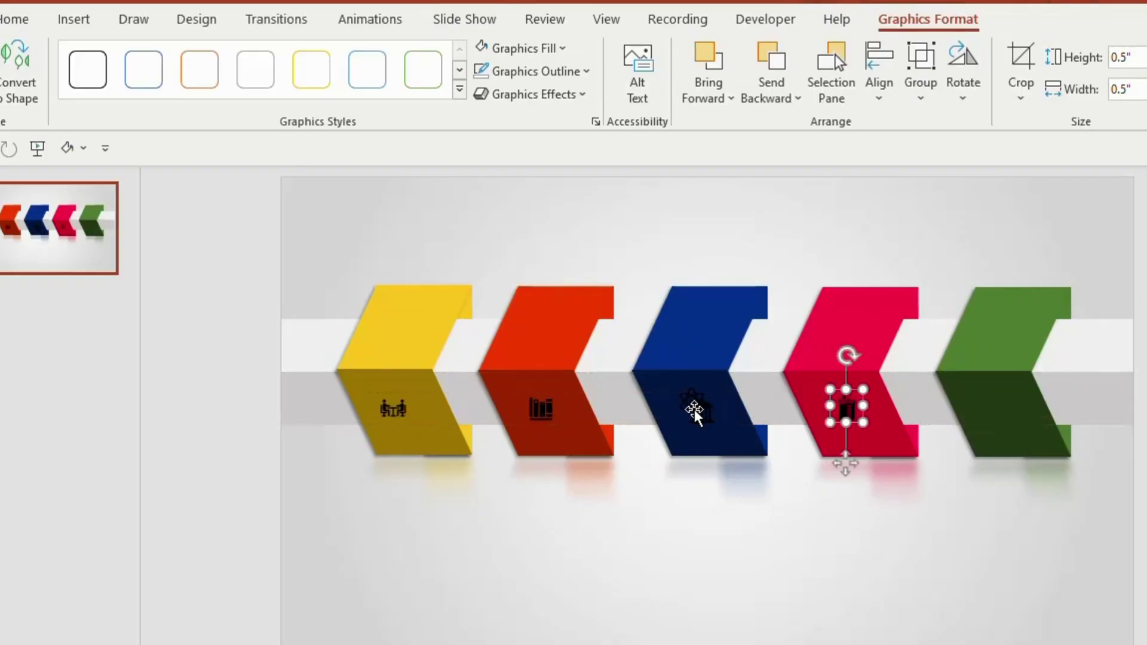
drag(691, 412, 1016, 410)
key(Escape)
Make all five icons white and align them to the same middle height
click(404, 412)
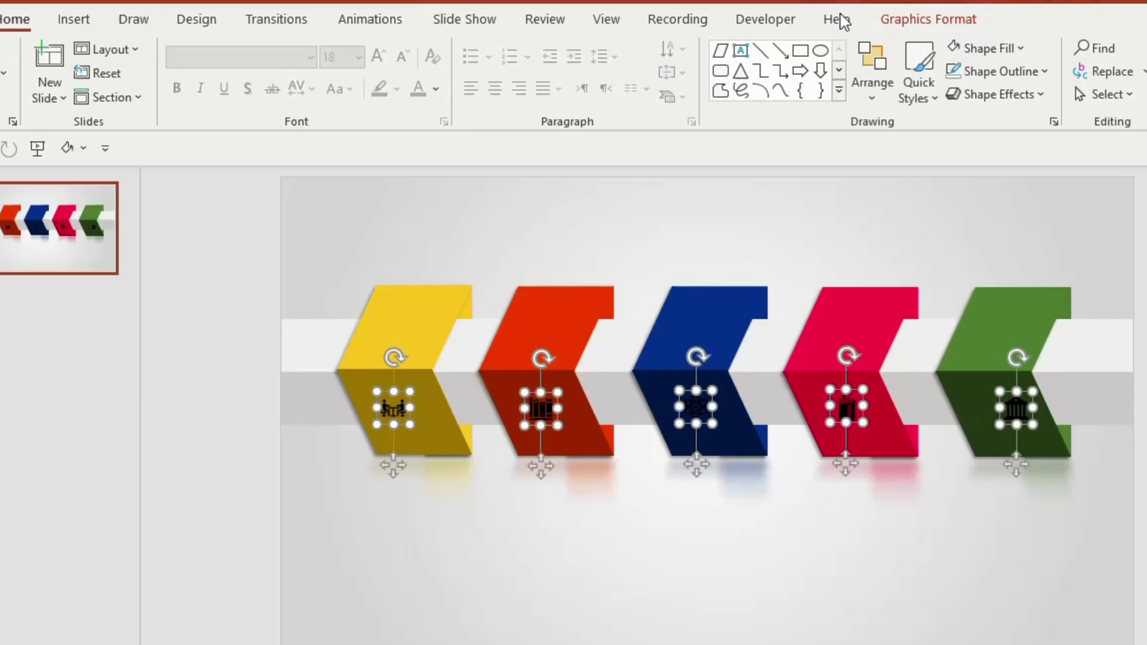
click(920, 19)
click(564, 49)
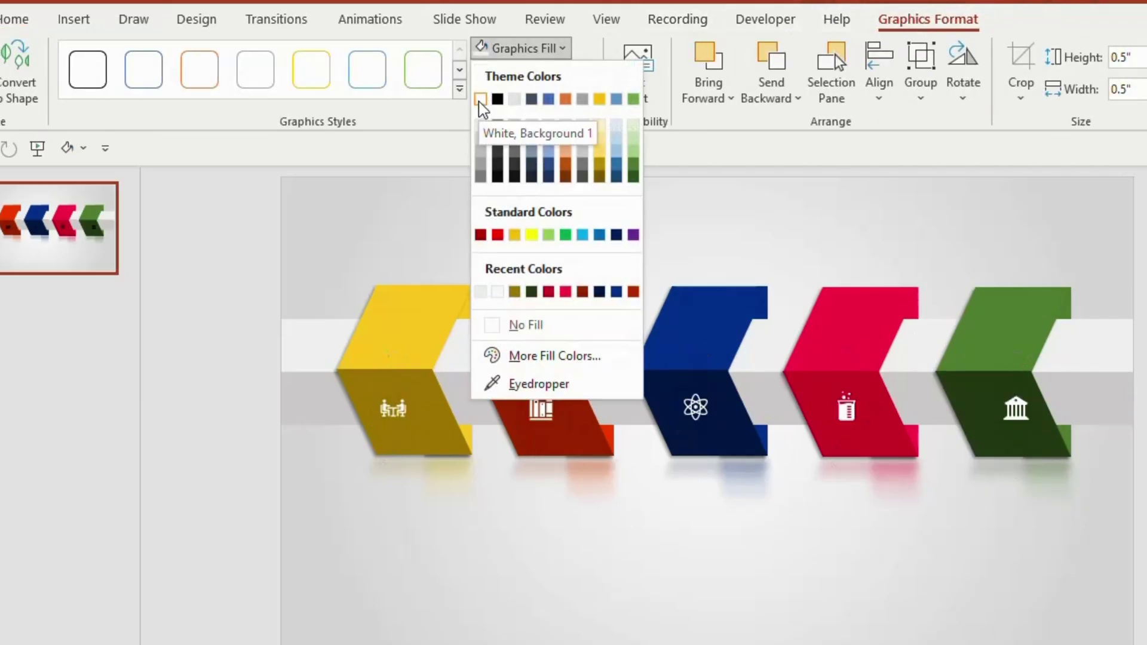
click(481, 99)
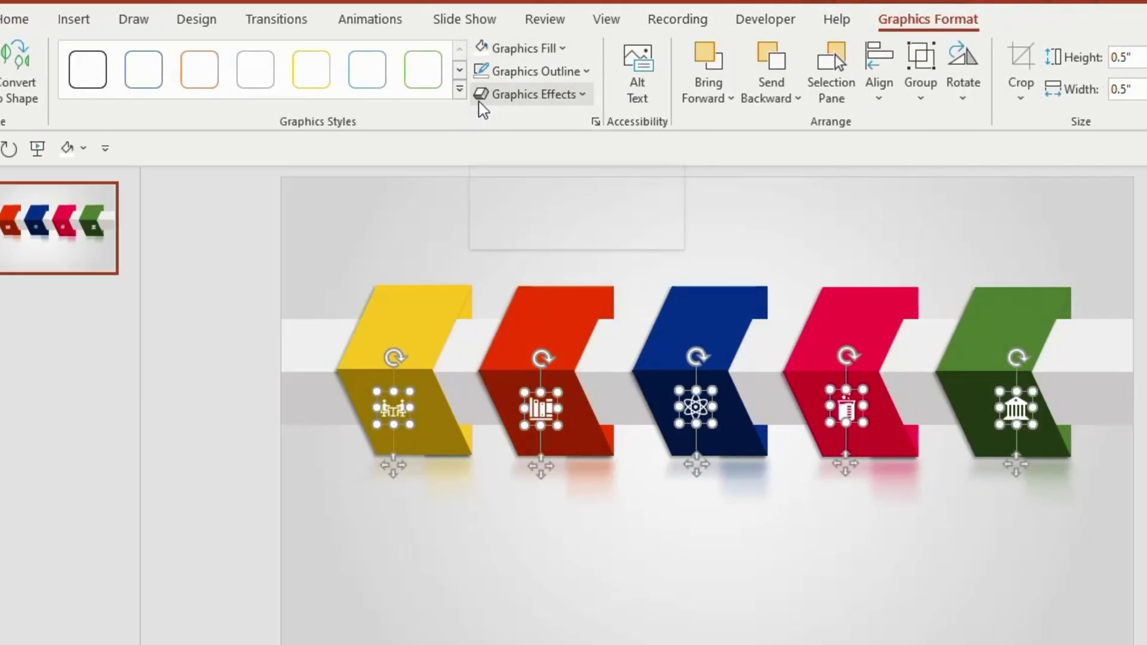
click(881, 90)
click(947, 245)
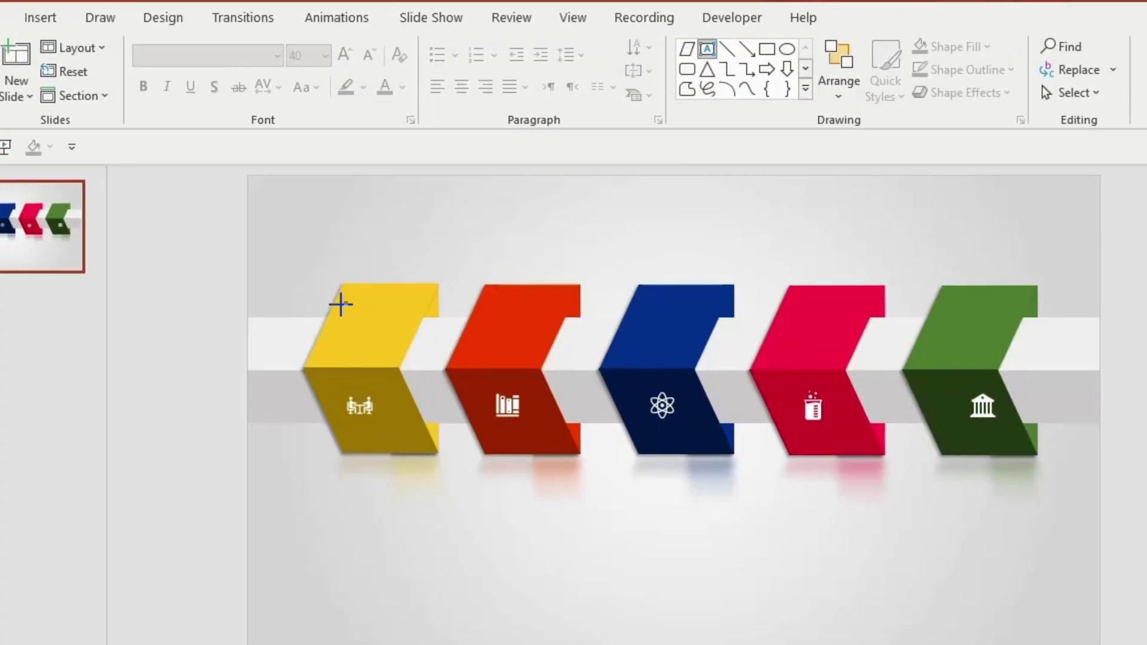
Add an 'AI' text box on the yellow chevron in condensed Bahnschrift
drag(378, 304, 402, 336)
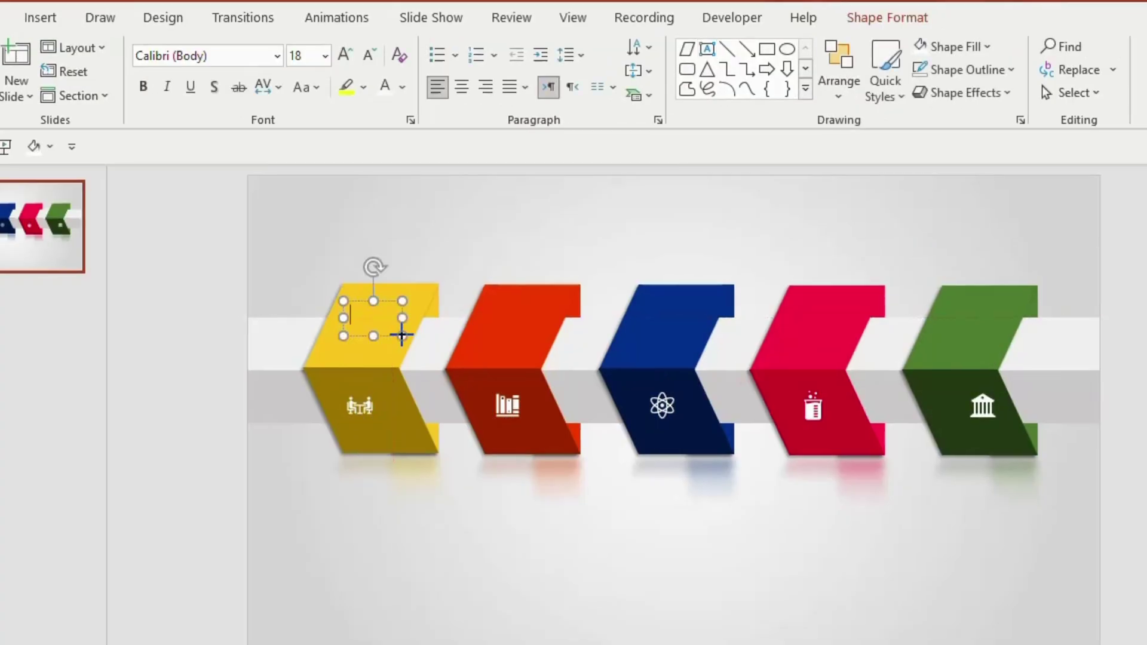
text(AI)
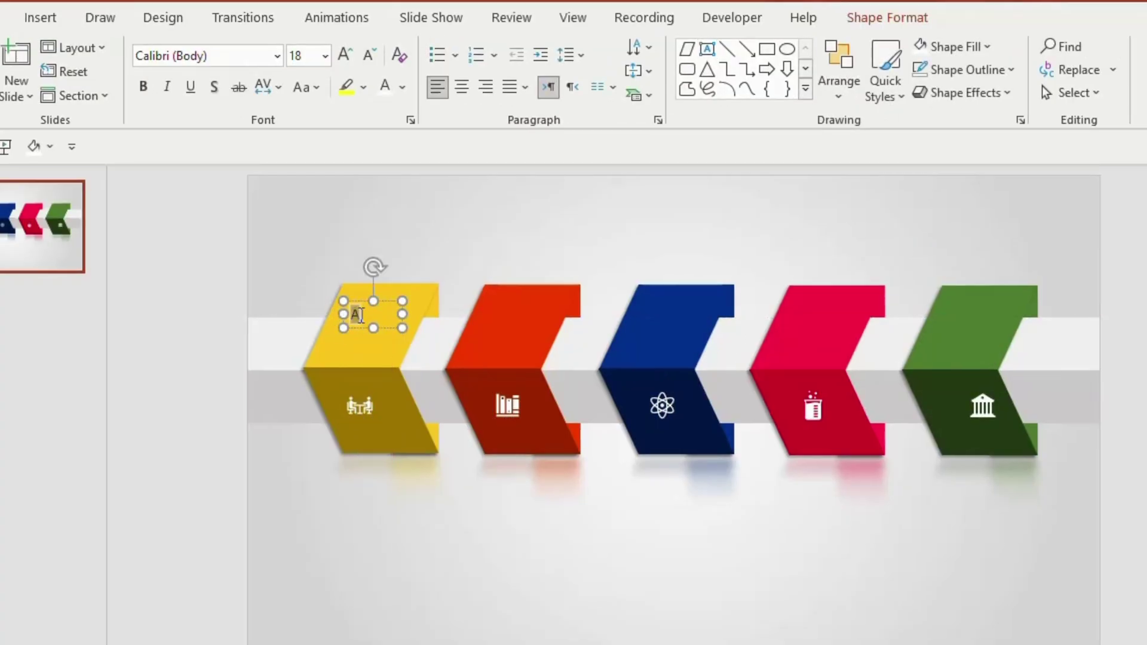
click(277, 56)
scroll(231, 476, down, 3)
key(Escape)
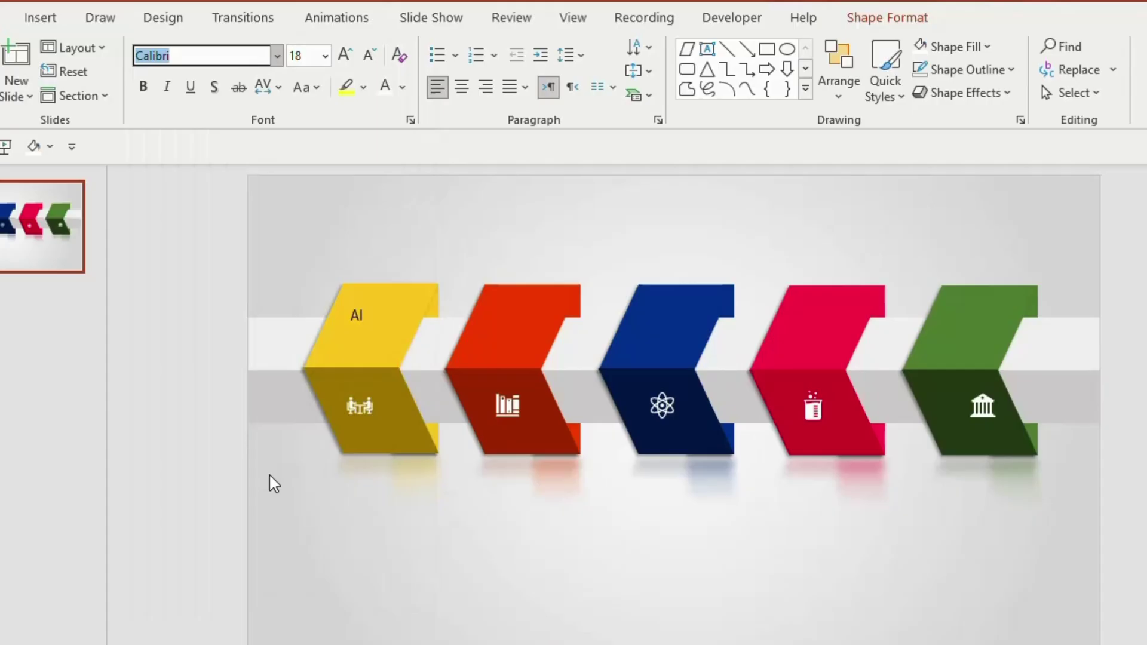
Set the AI label to 40 pt with Loose character spacing and position it
click(325, 55)
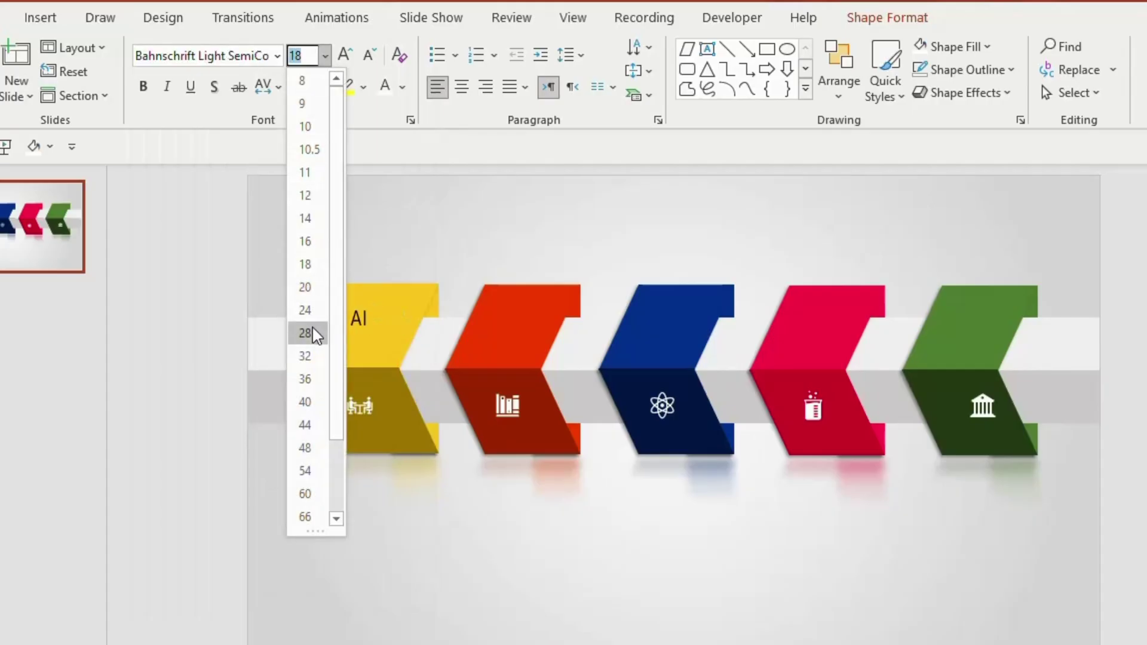
click(305, 402)
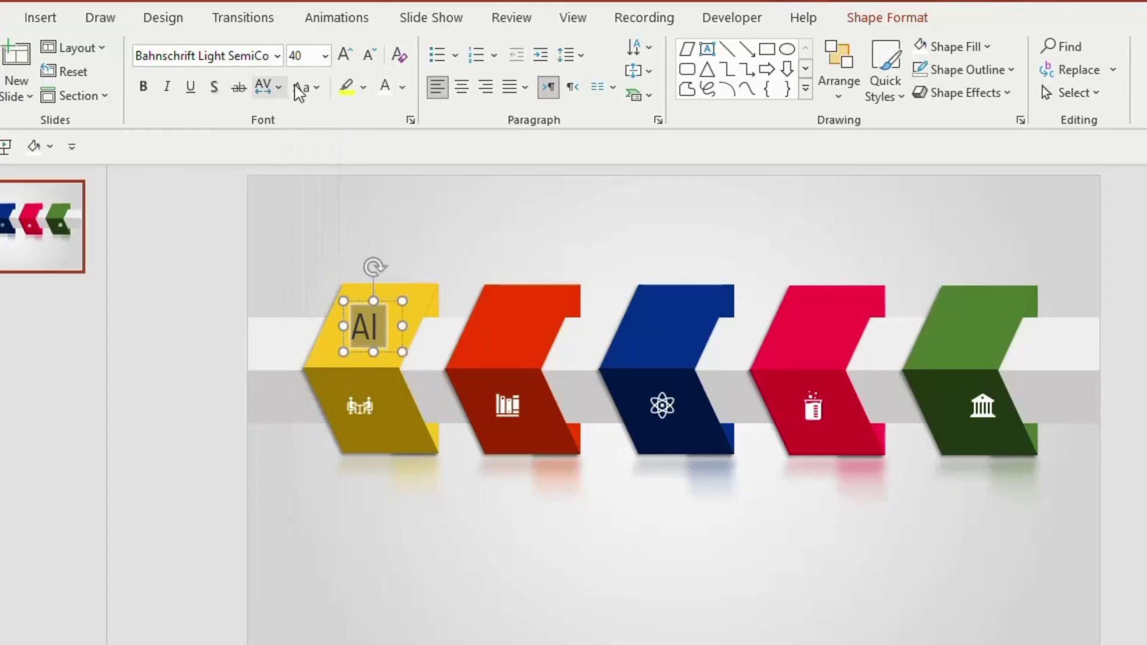
click(266, 87)
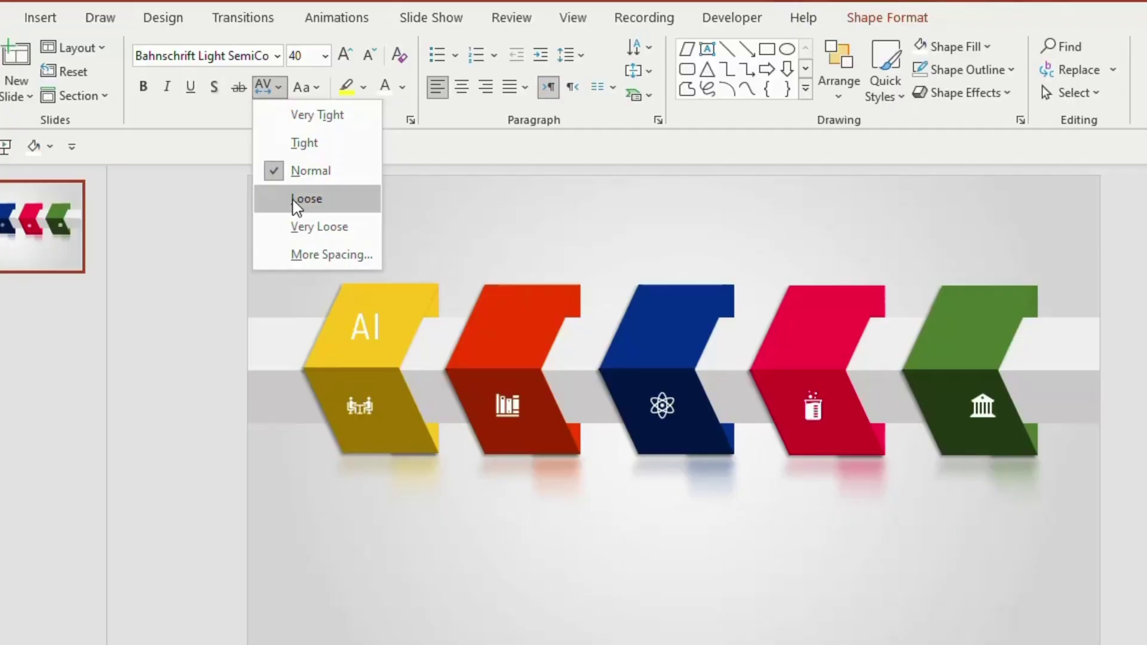
click(296, 197)
drag(359, 304, 503, 303)
Retype the copied labels as 'IoT' on the red chevron and '5G' on the green
double_click(525, 325)
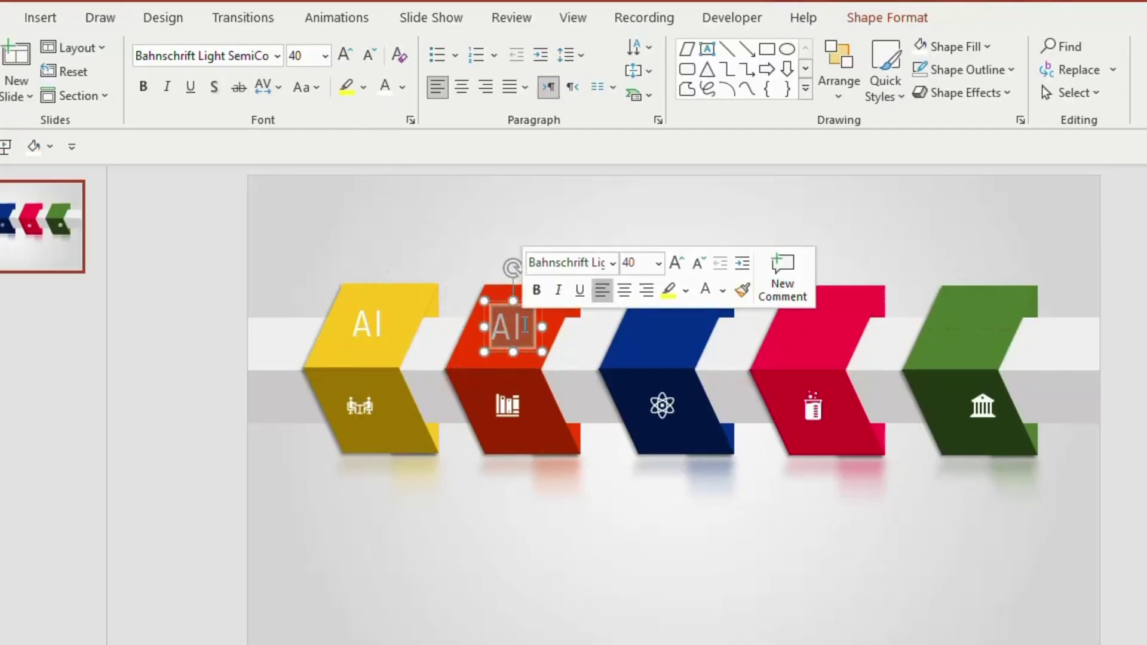
text(IoT)
key(Escape)
key(Escape)
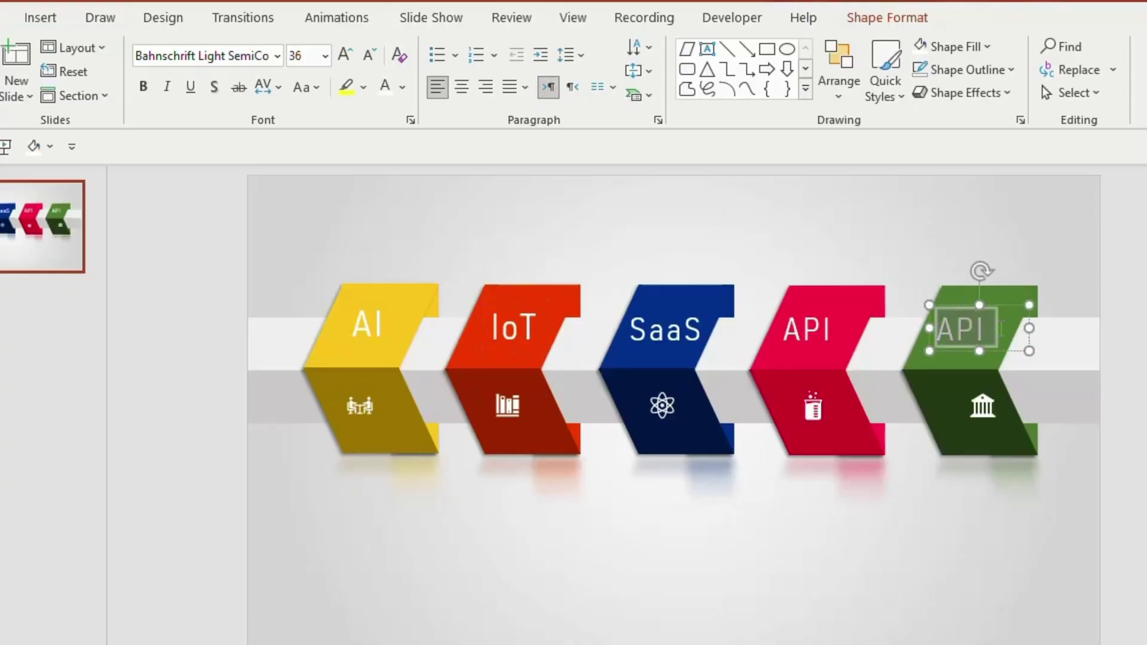
double_click(998, 329)
text(5)
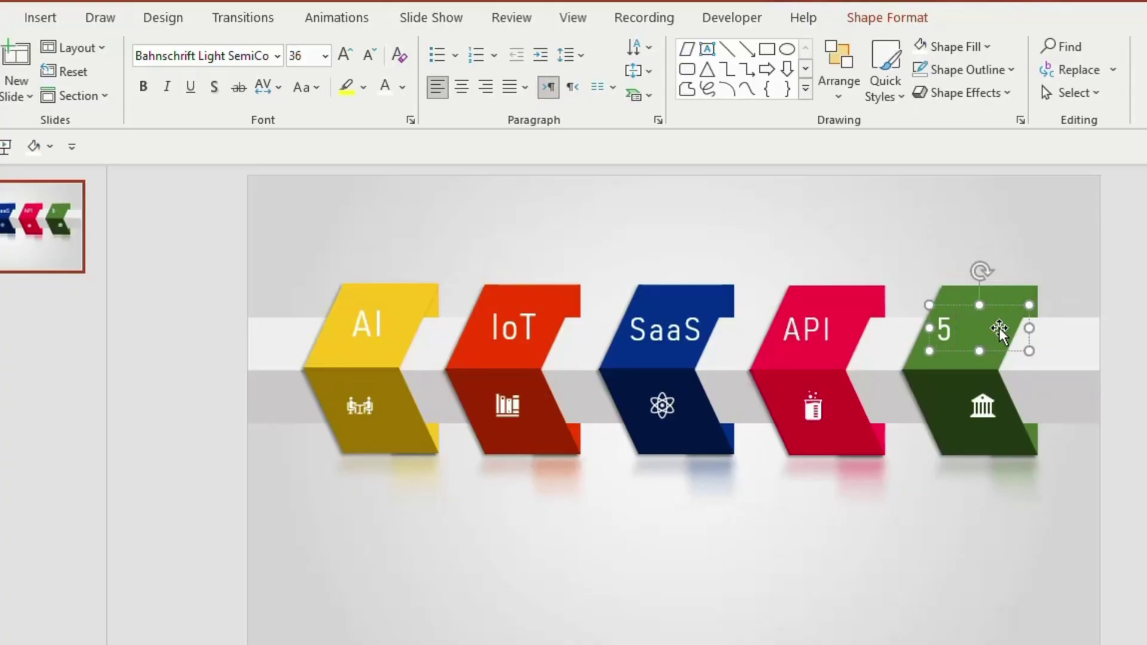
text(G)
Select the AI, IoT, SaaS, API and 5G labels and align them middle
click(367, 325)
shift+click(494, 324)
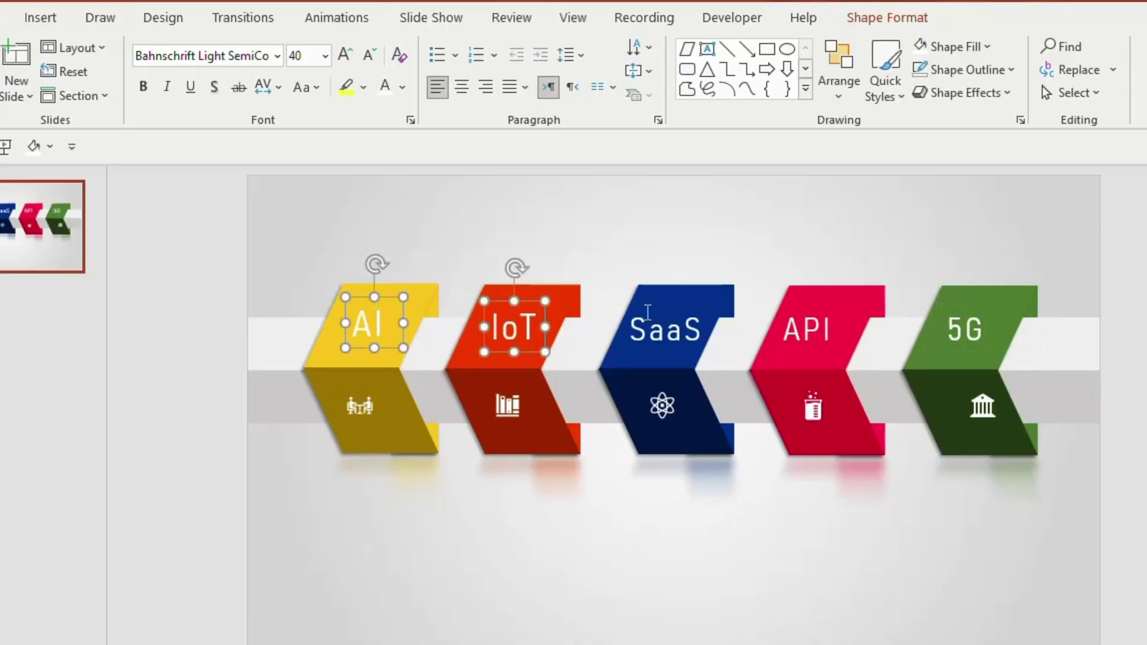
shift+click(648, 311)
shift+click(806, 329)
shift+click(965, 328)
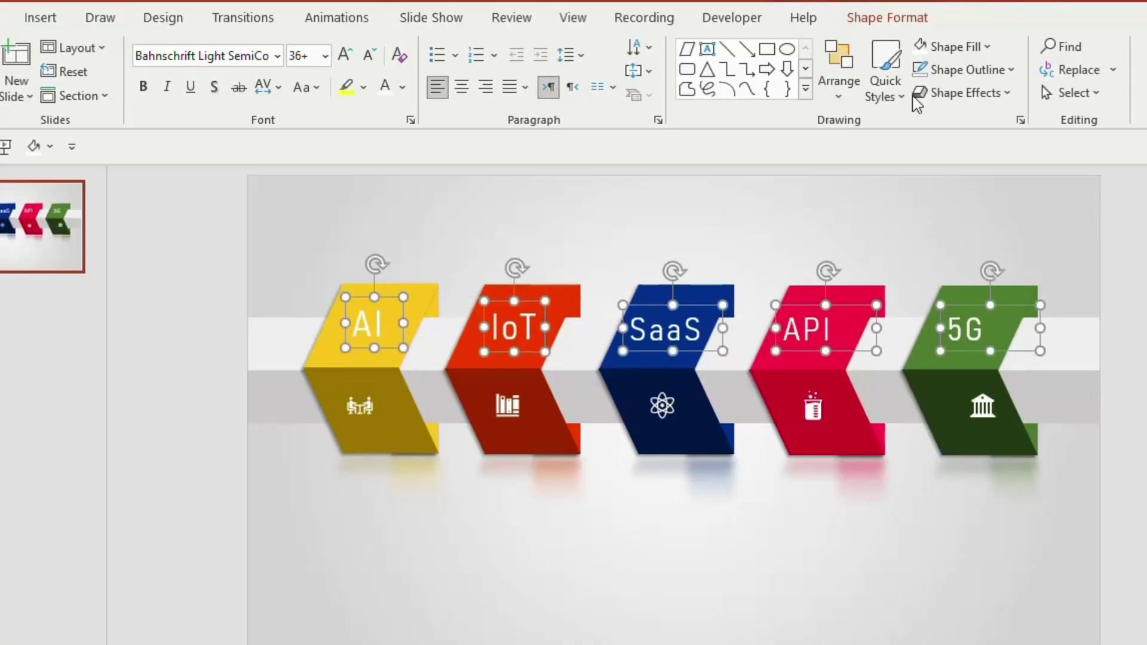
click(904, 25)
click(1022, 48)
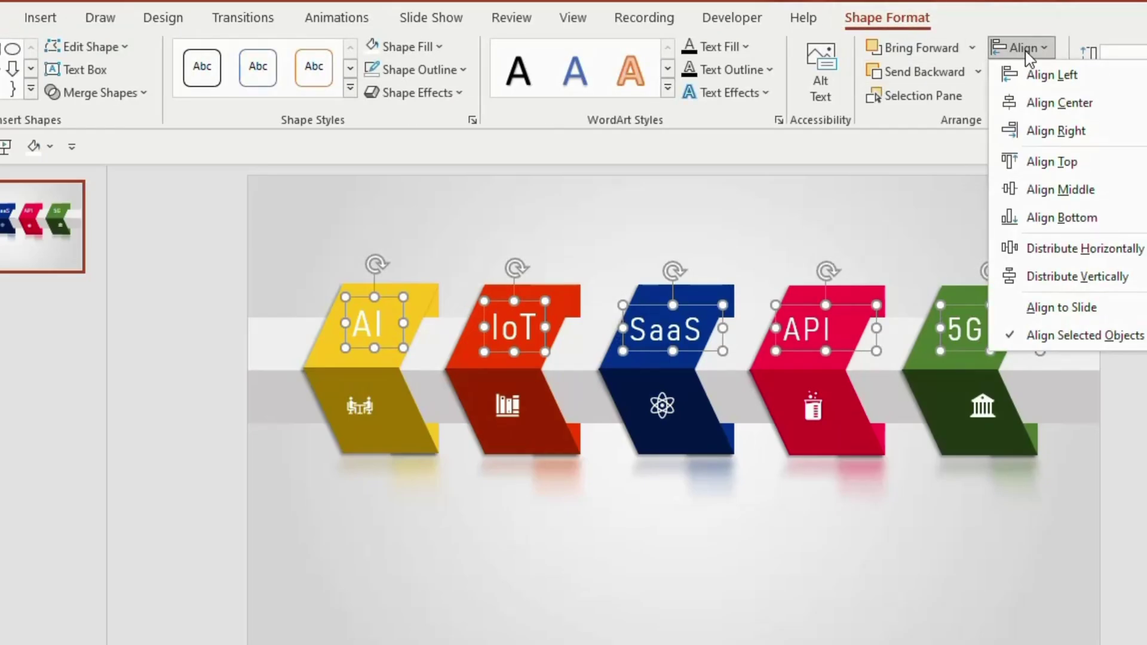
click(1061, 190)
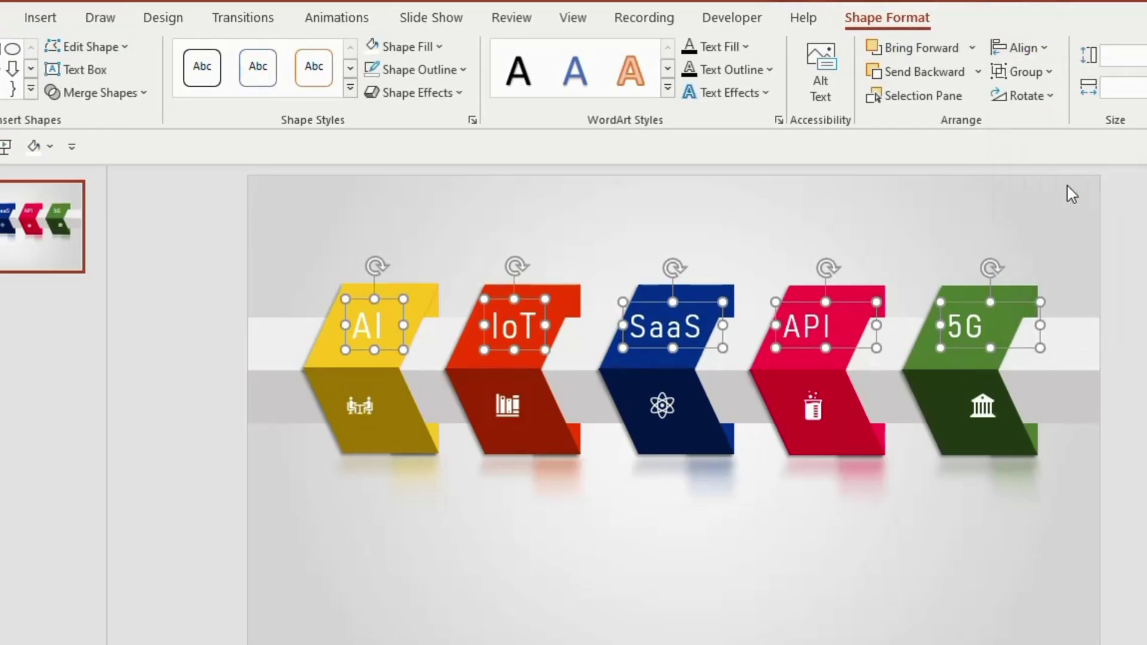
Add an 'Artificial Intelligence' caption text box below the yellow chevron
click(930, 209)
click(707, 48)
drag(302, 474, 466, 527)
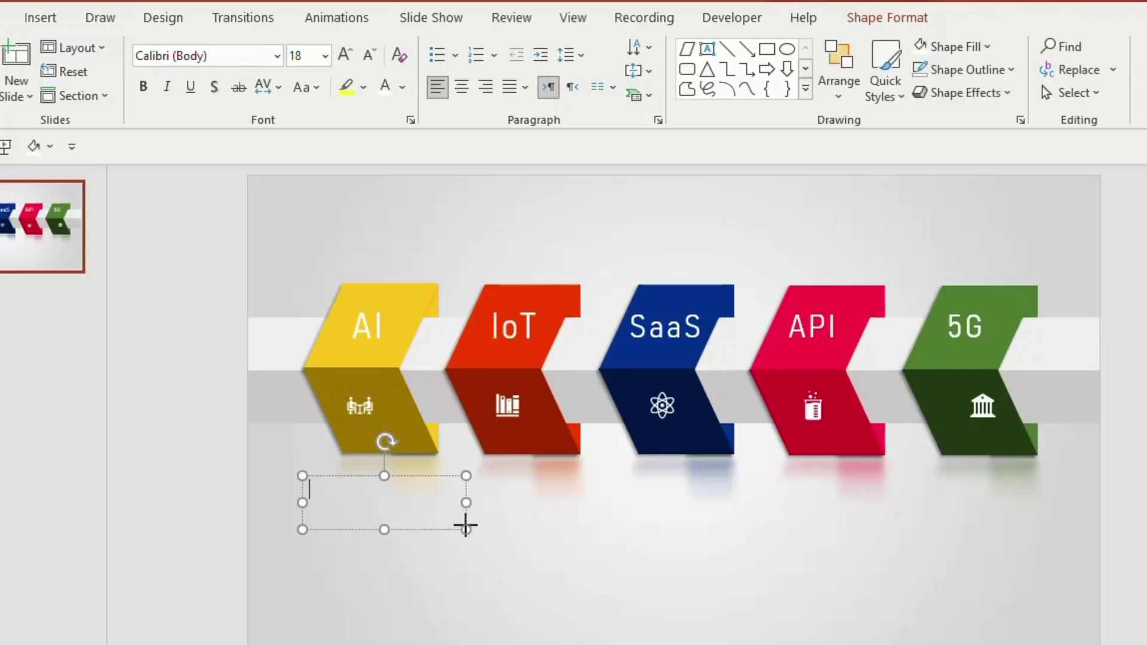
text(Artificial Intelligence)
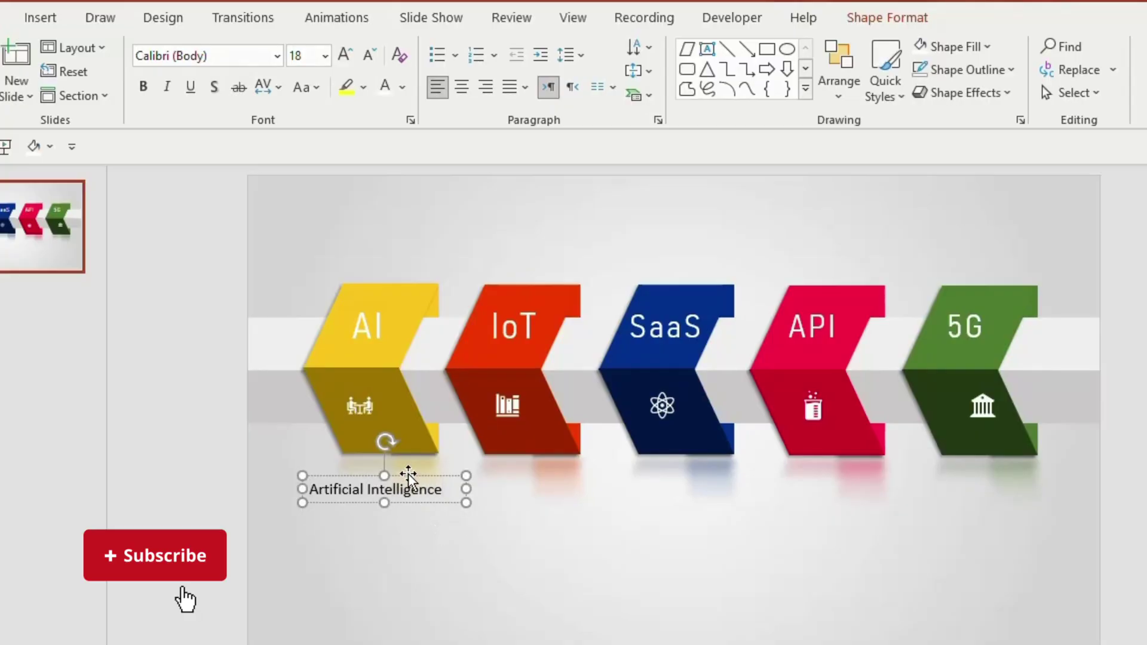
drag(410, 473, 410, 483)
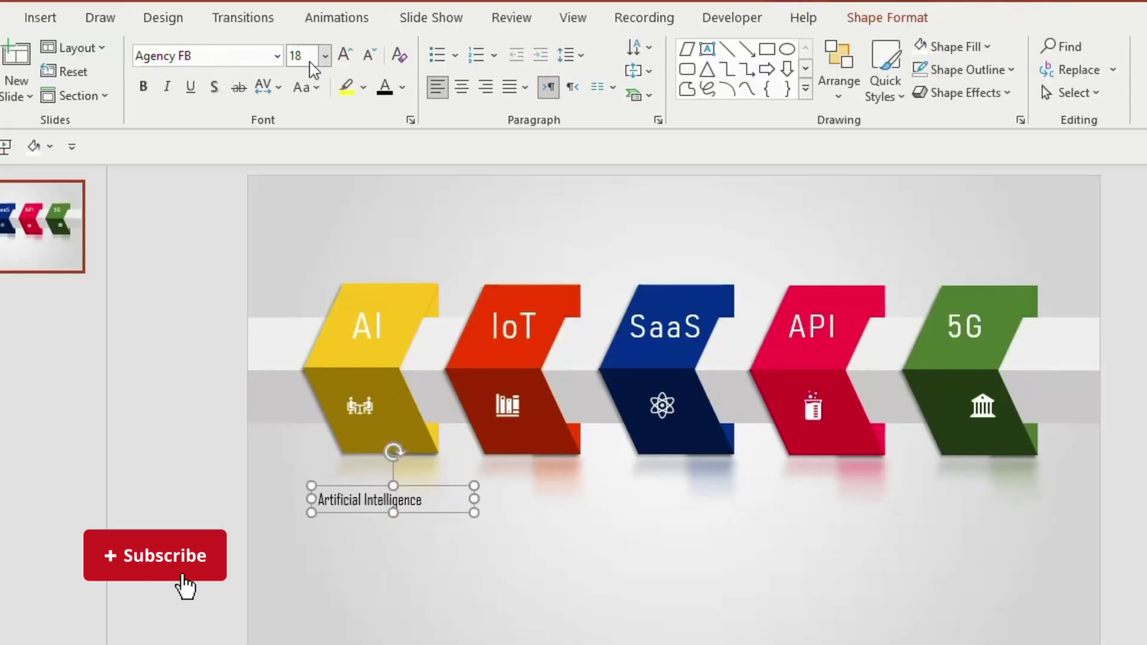
Set the caption to 20 pt, copy it under the IoT chevron and clear its text
click(326, 57)
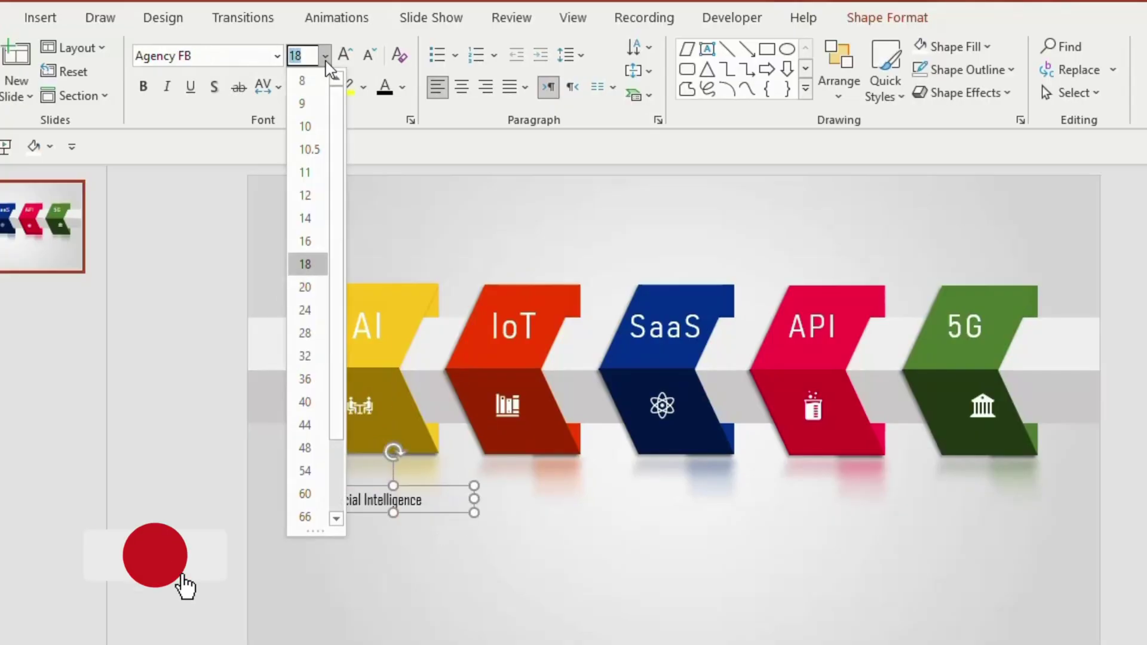
click(305, 287)
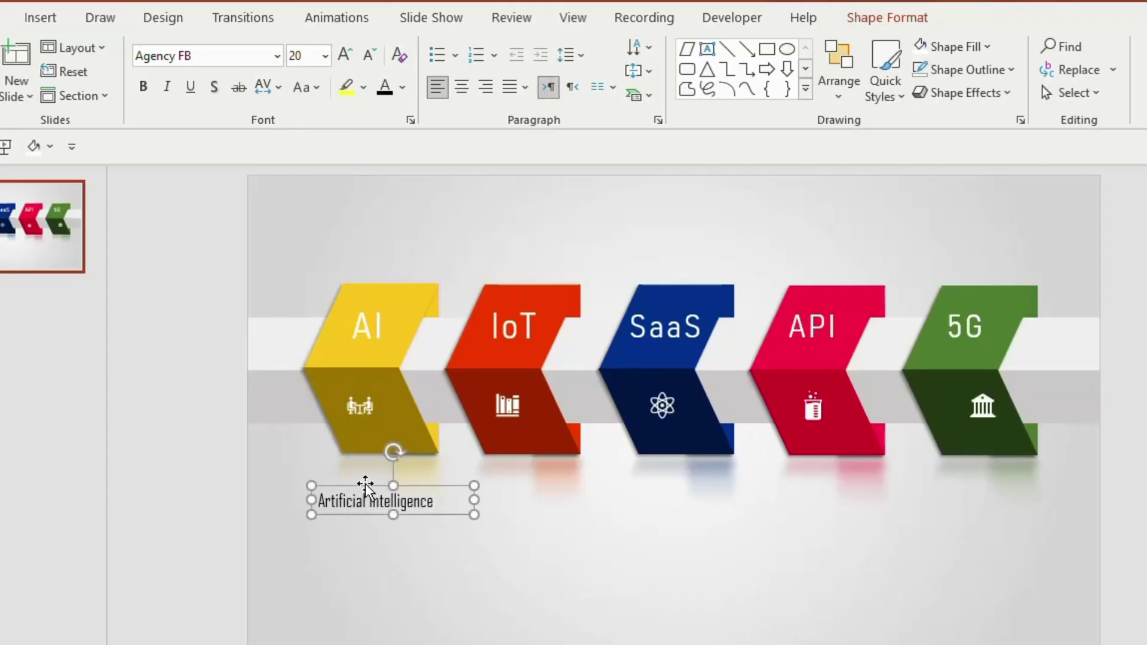
drag(365, 485, 549, 487)
drag(470, 501, 585, 508)
key(BackSpace)
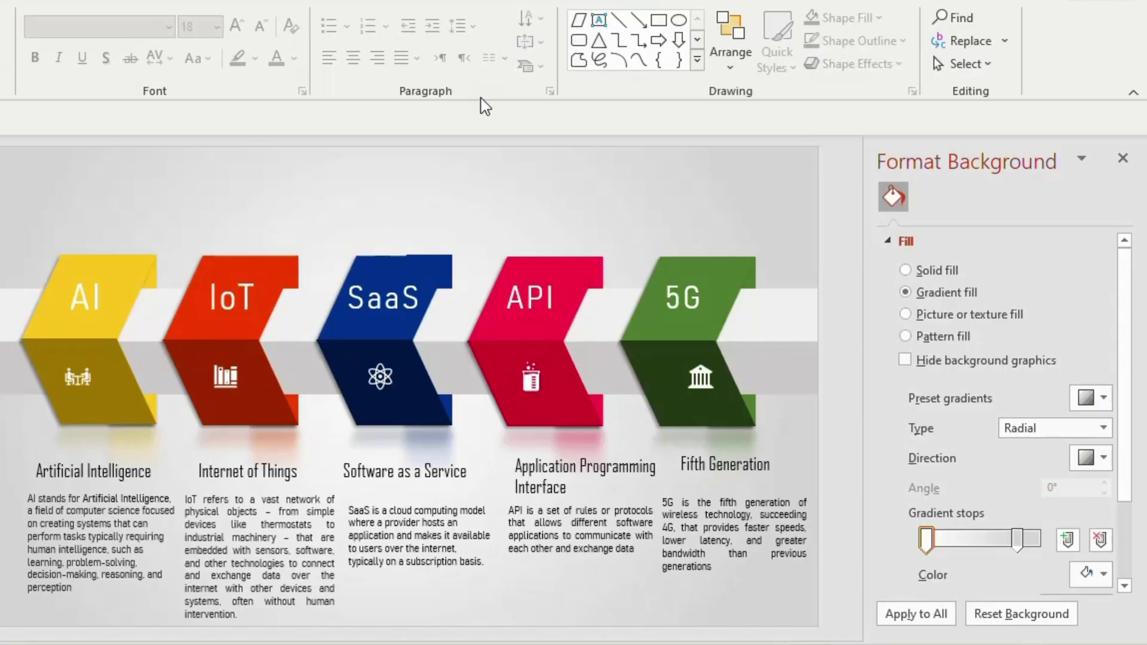
Add a centred title text box reading TECHNOLOGY ABBREVIATIONS above the chevrons
drag(221, 166, 631, 226)
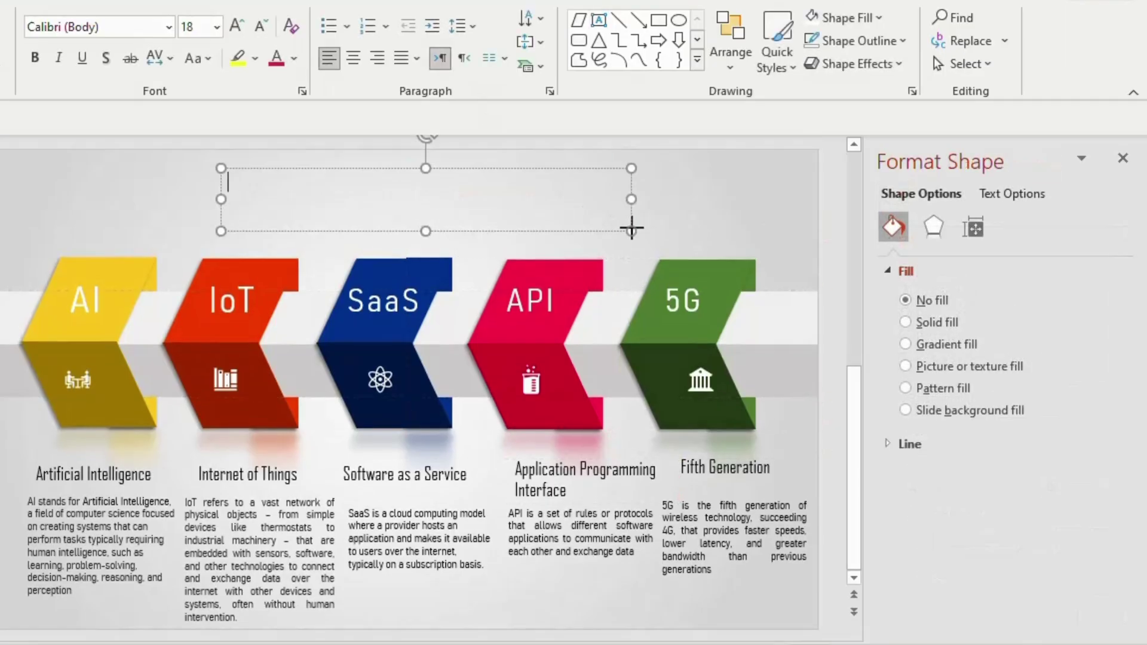
text(TECHNOLOGY ABBREVIATIONS)
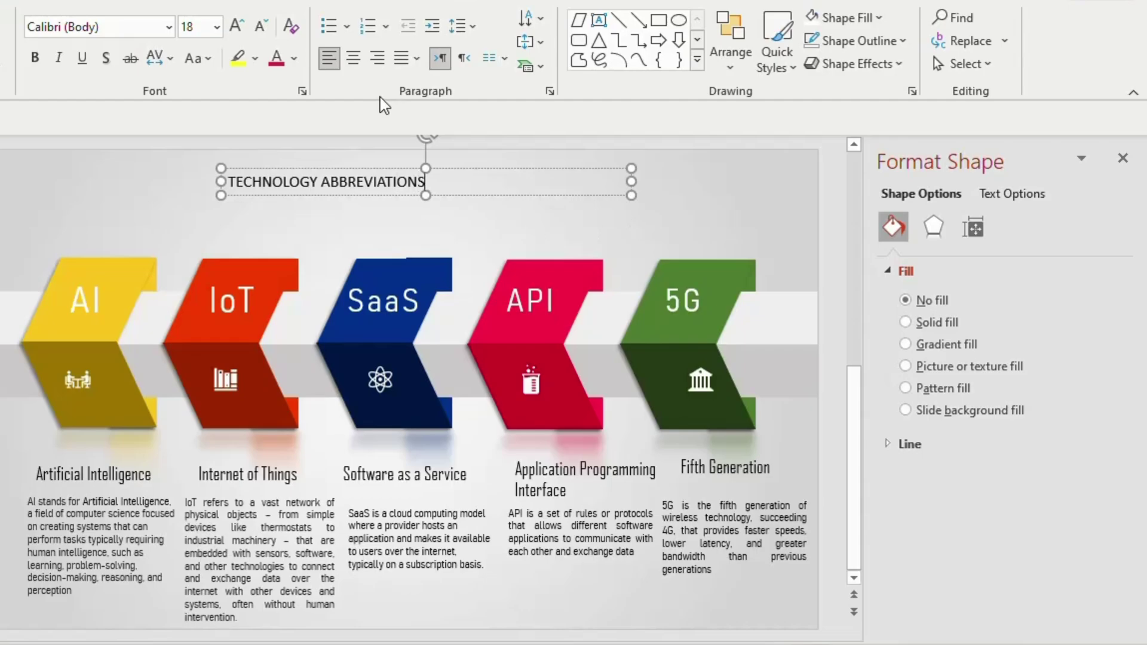
click(353, 58)
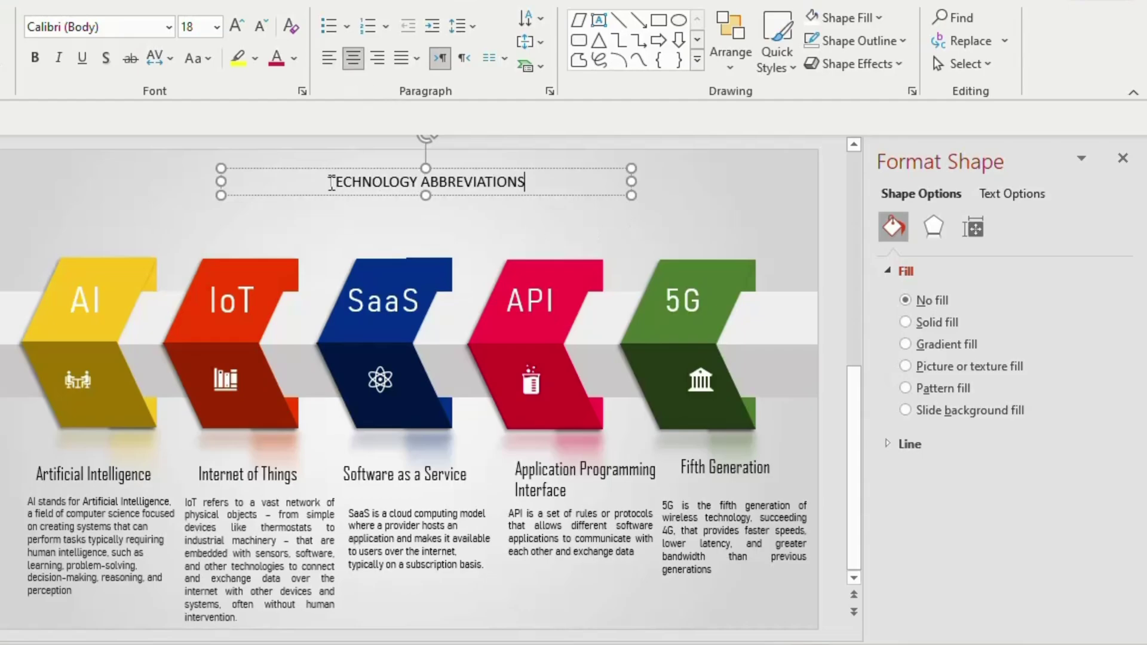
Set the whole title in Agency FB at 32 pt
triple_click(331, 182)
click(169, 27)
click(75, 180)
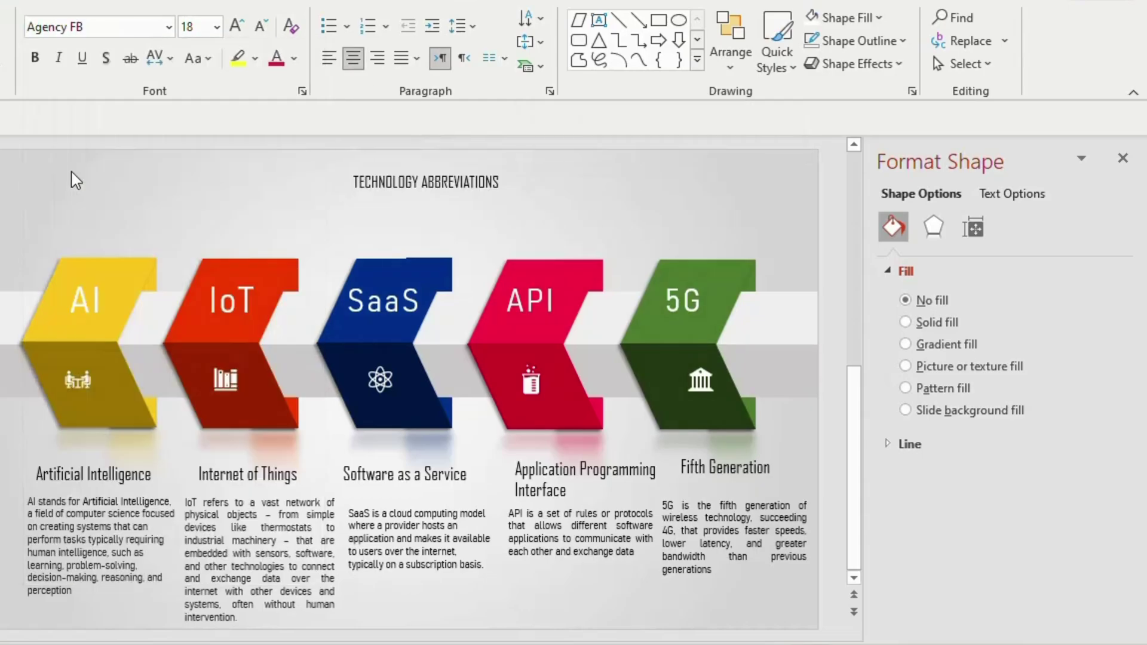
click(216, 27)
click(201, 332)
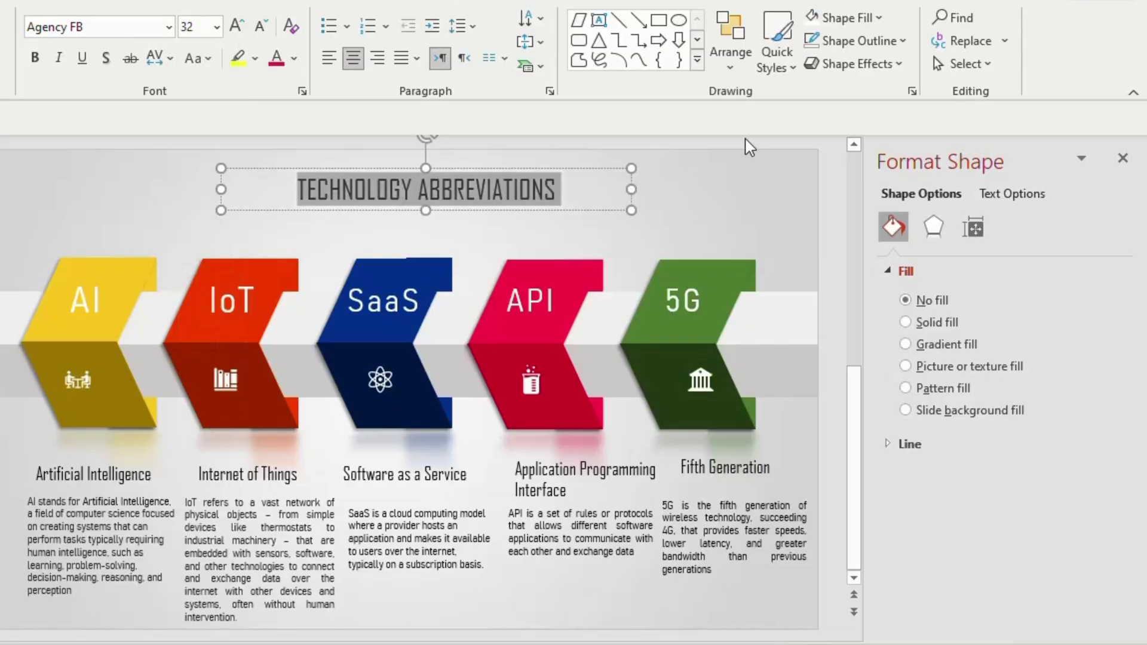
Give the title text a gradient fill and add a new stop at 44%
click(1011, 195)
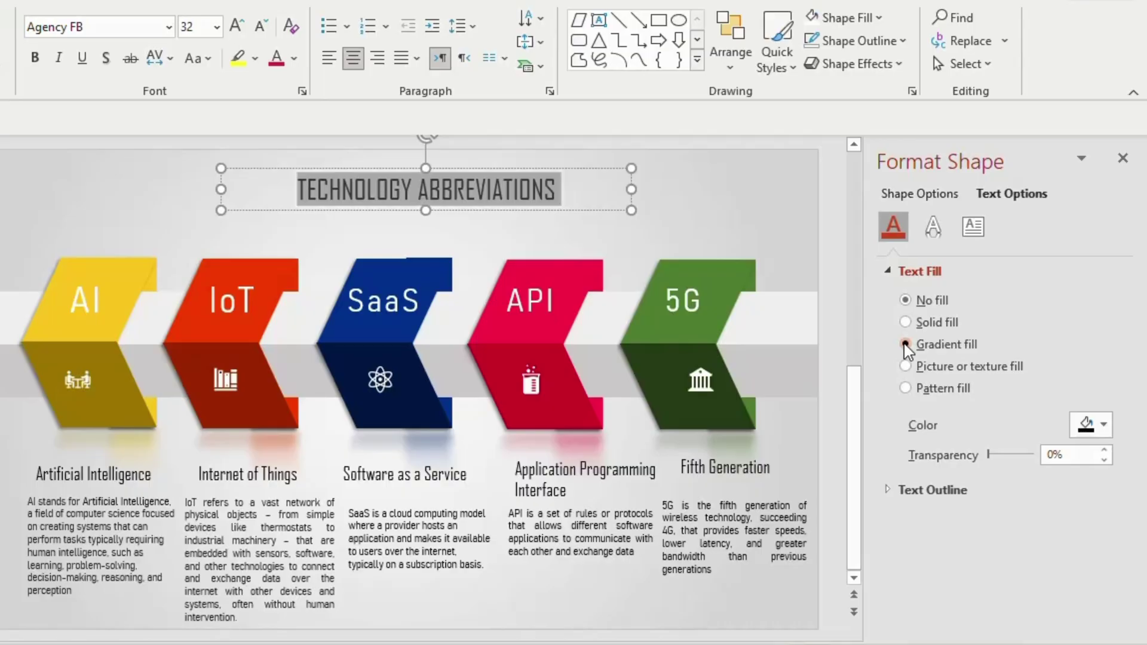
click(906, 344)
scroll(1129, 532, down, 2)
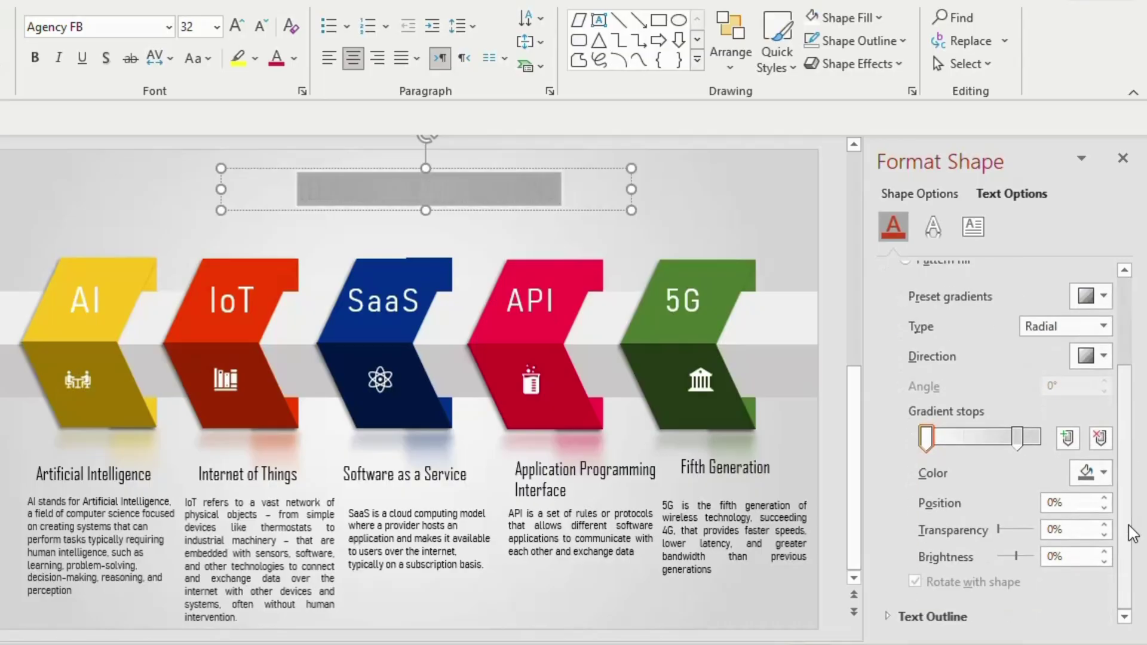
click(976, 438)
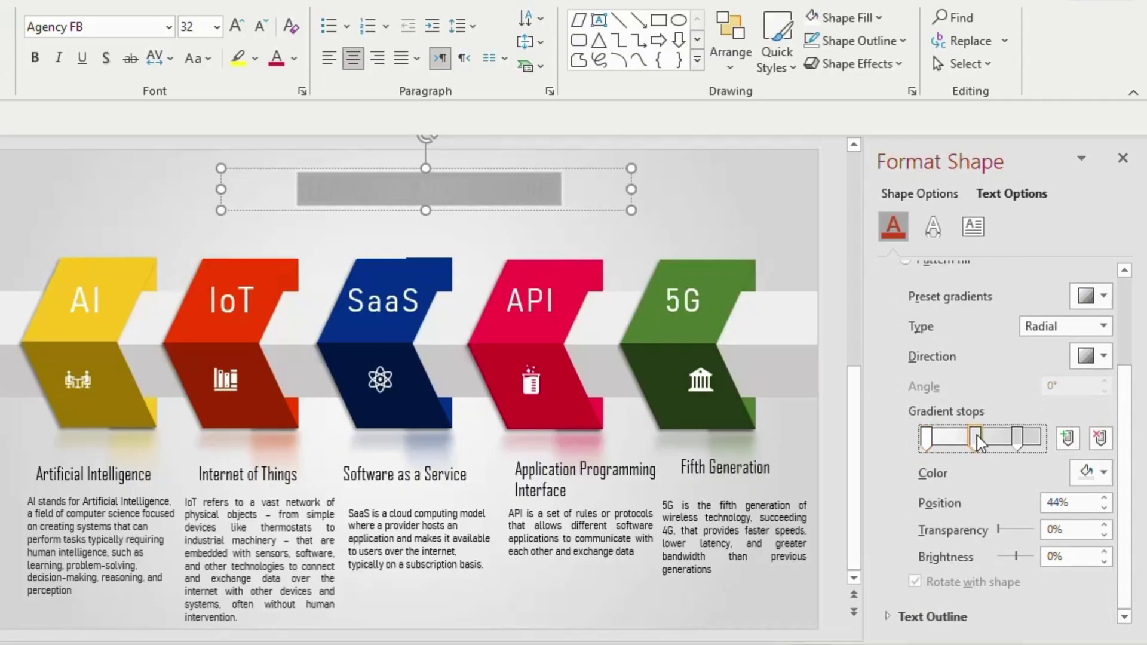
Set the first gradient stop to the SaaS chevron's blue with the eyedropper
click(926, 438)
click(1091, 472)
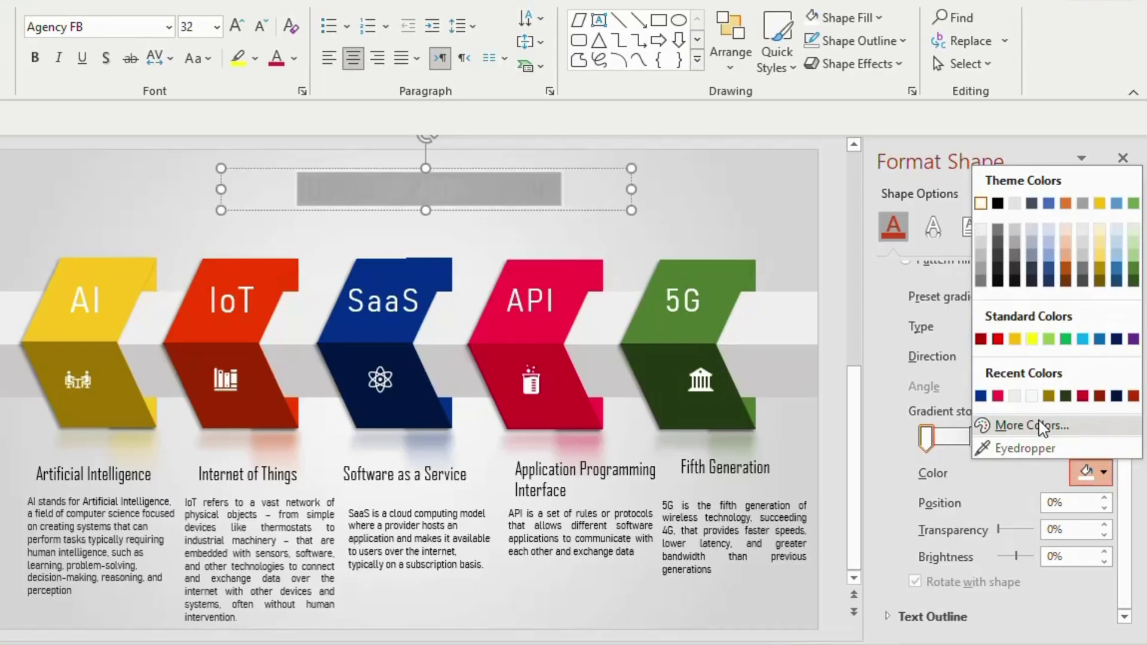
click(1025, 448)
click(390, 266)
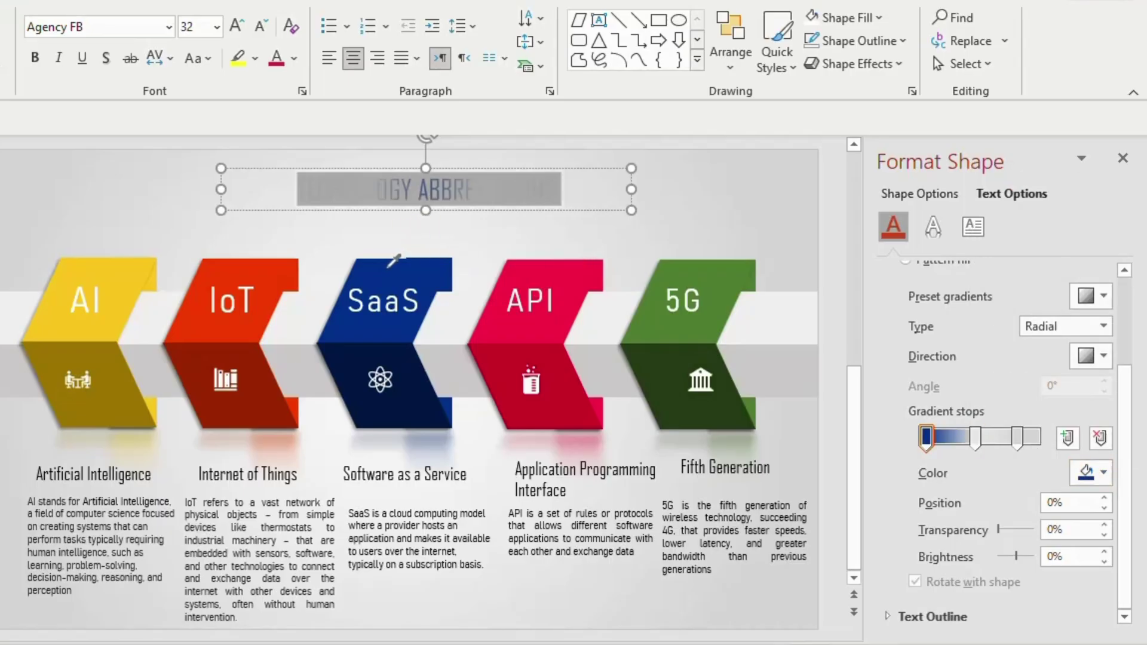
Set the middle stop to the API pink and the last stop to the 5G green
click(975, 438)
click(1103, 472)
click(1054, 381)
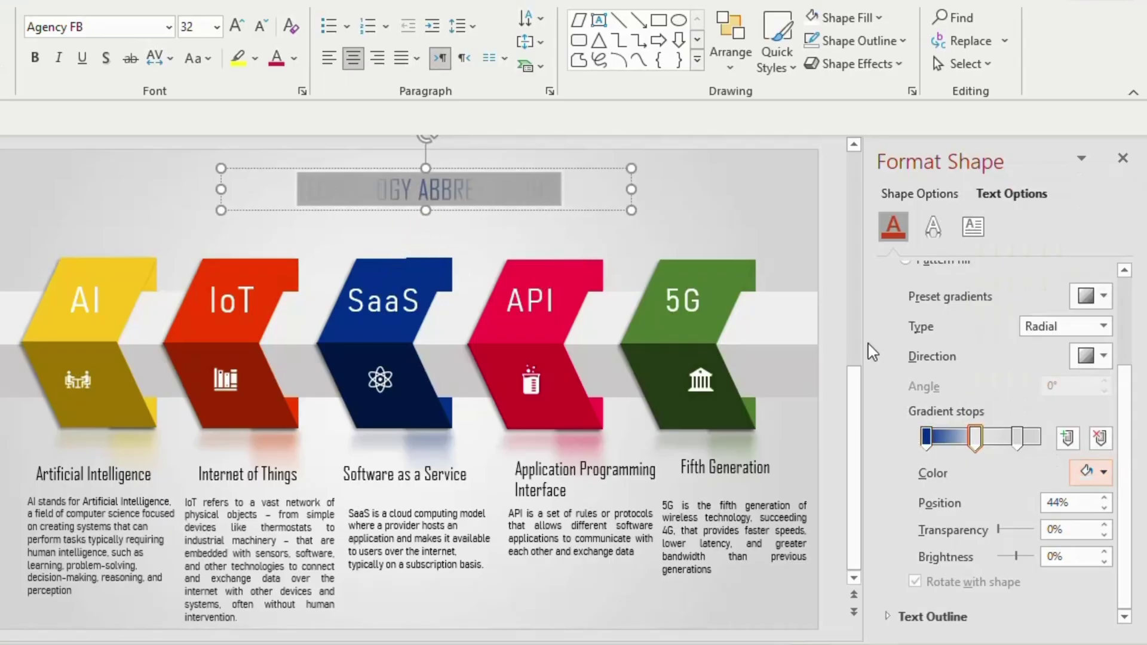
click(556, 279)
click(1017, 438)
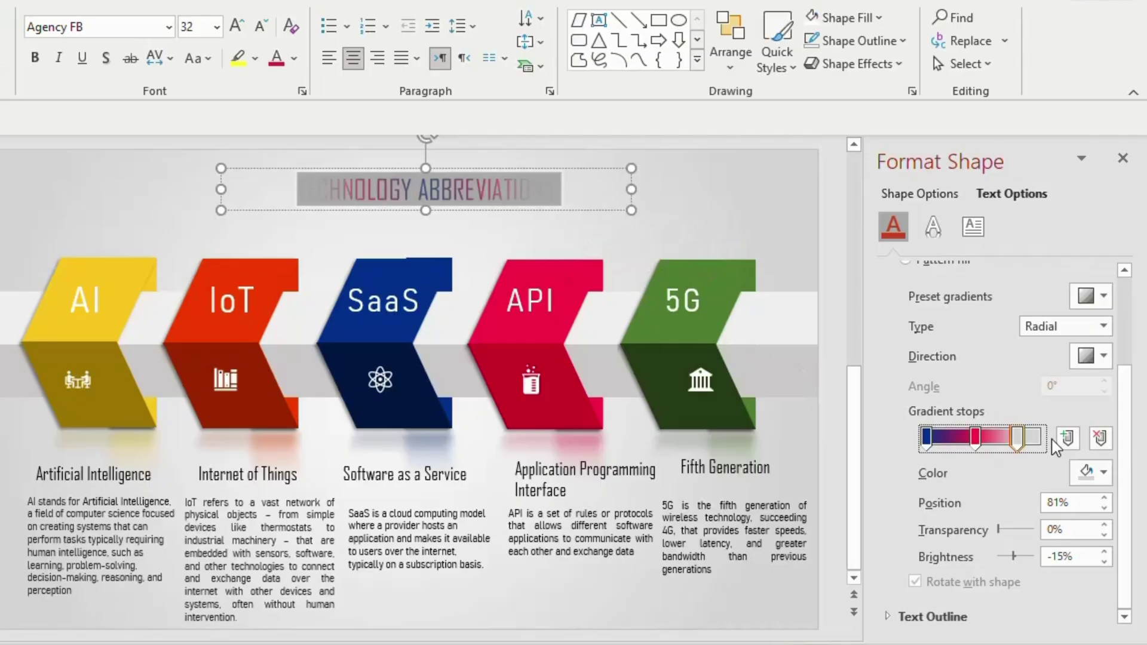
click(1103, 471)
click(979, 446)
click(733, 269)
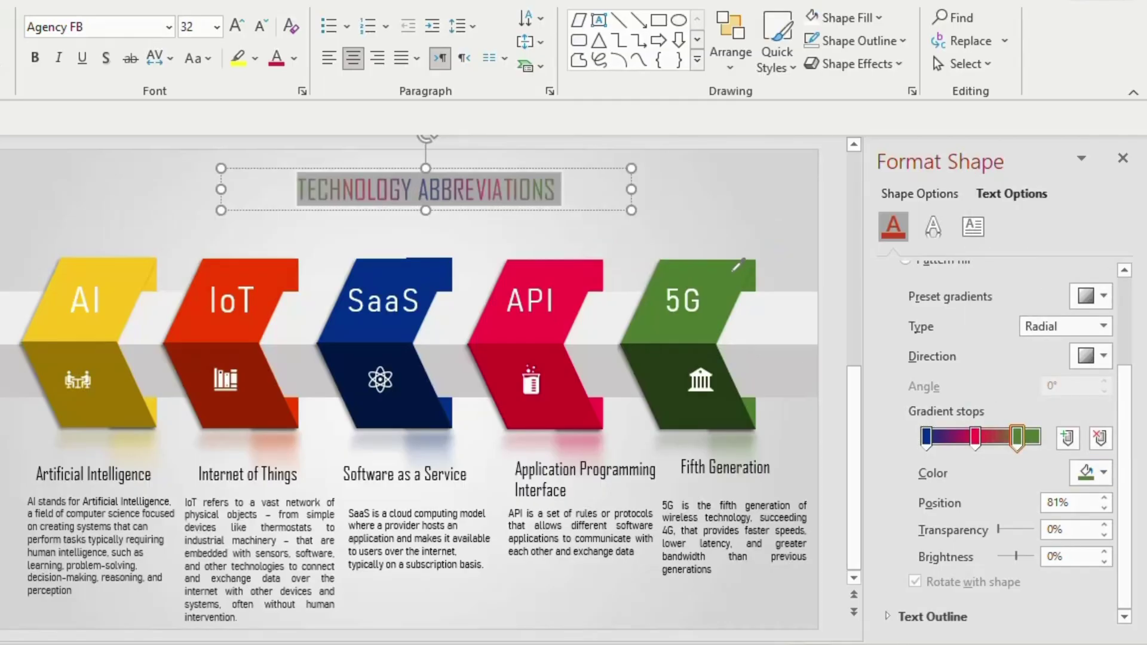
click(776, 227)
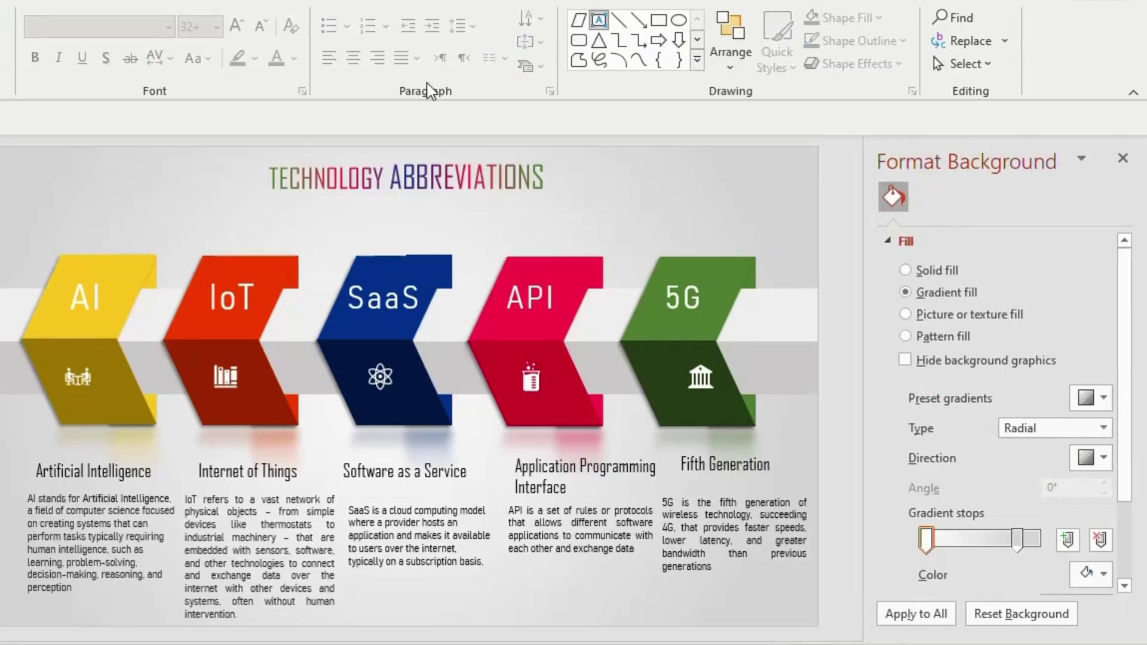
Add a subtitle text box reading 5- STEP INFOGRAPHIC SLIDE under the title
drag(231, 198, 611, 225)
text(5- STEP INFOGRAPHIC SLIDE)
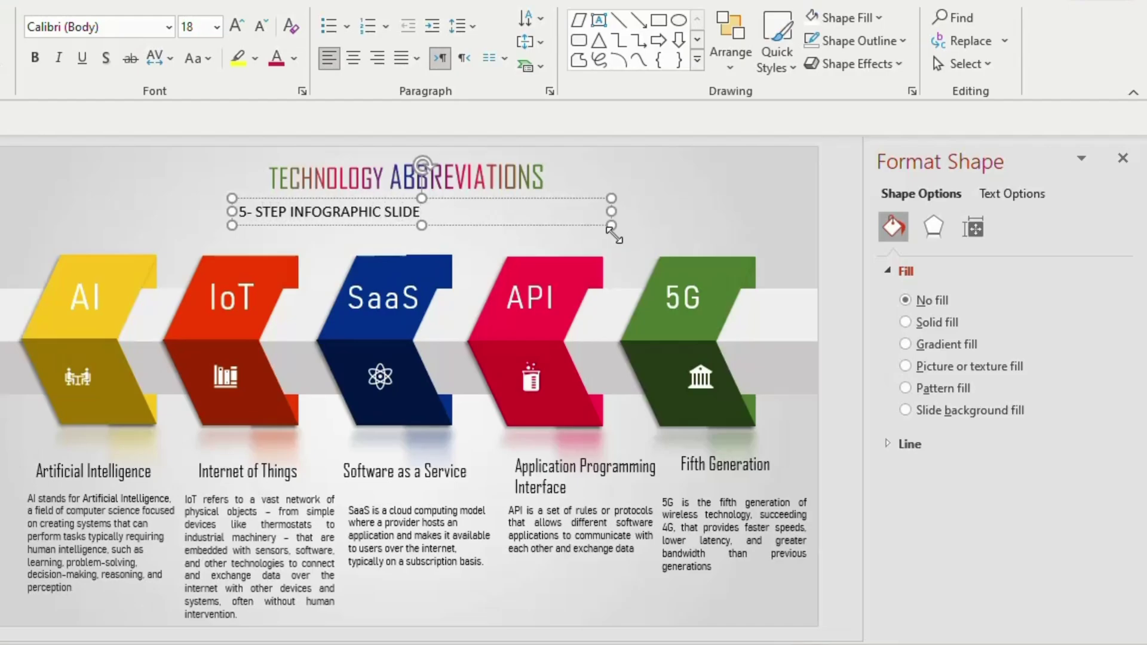
key(ctrl+a)
Format the subtitle in Bahnschrift Light SemiCondensed at size 20 and close the formatting pane
click(169, 27)
click(115, 226)
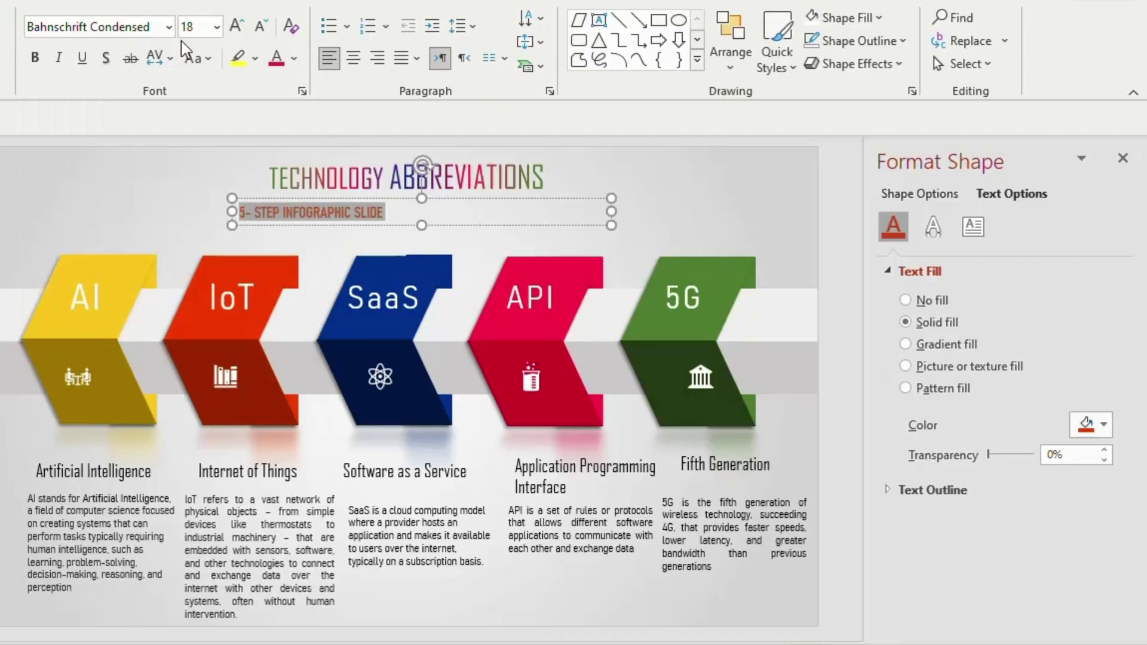
click(169, 26)
click(138, 227)
click(216, 26)
click(200, 253)
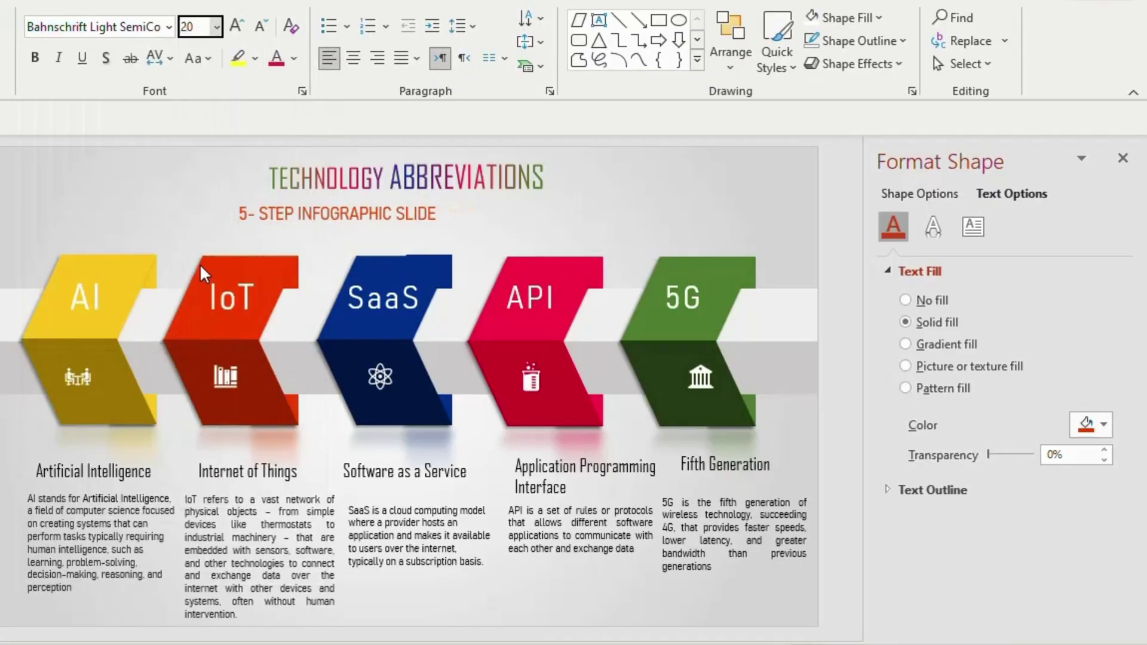
click(1123, 158)
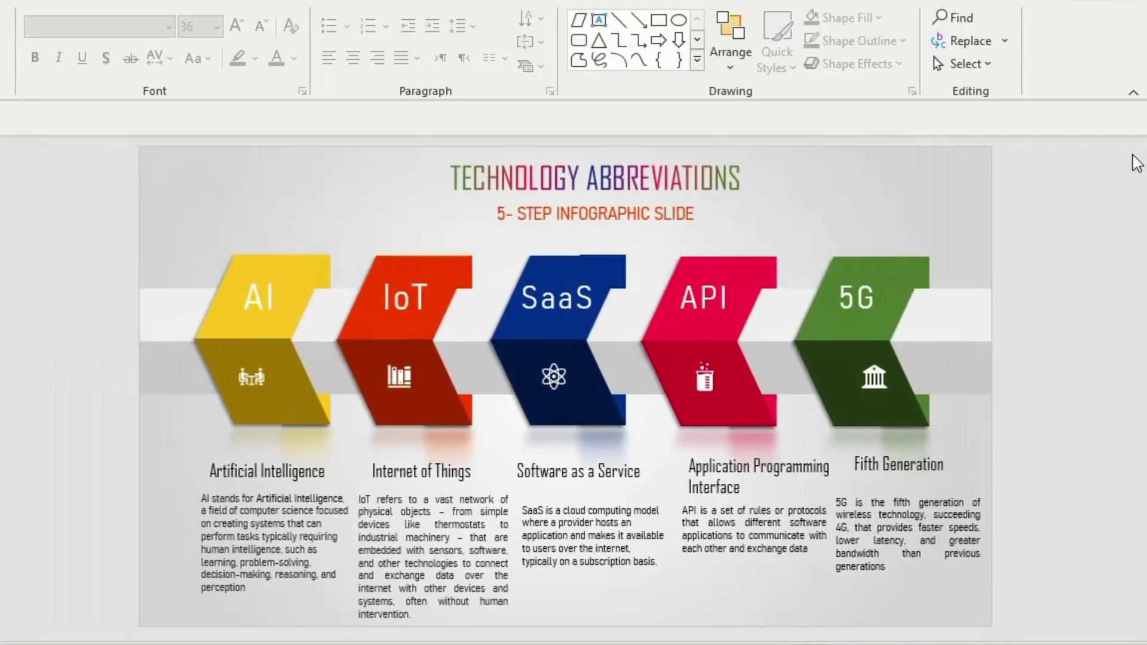
Duplicate the infographic slide and delete all the chevron shapes from slide 1
key(ctrl+d)
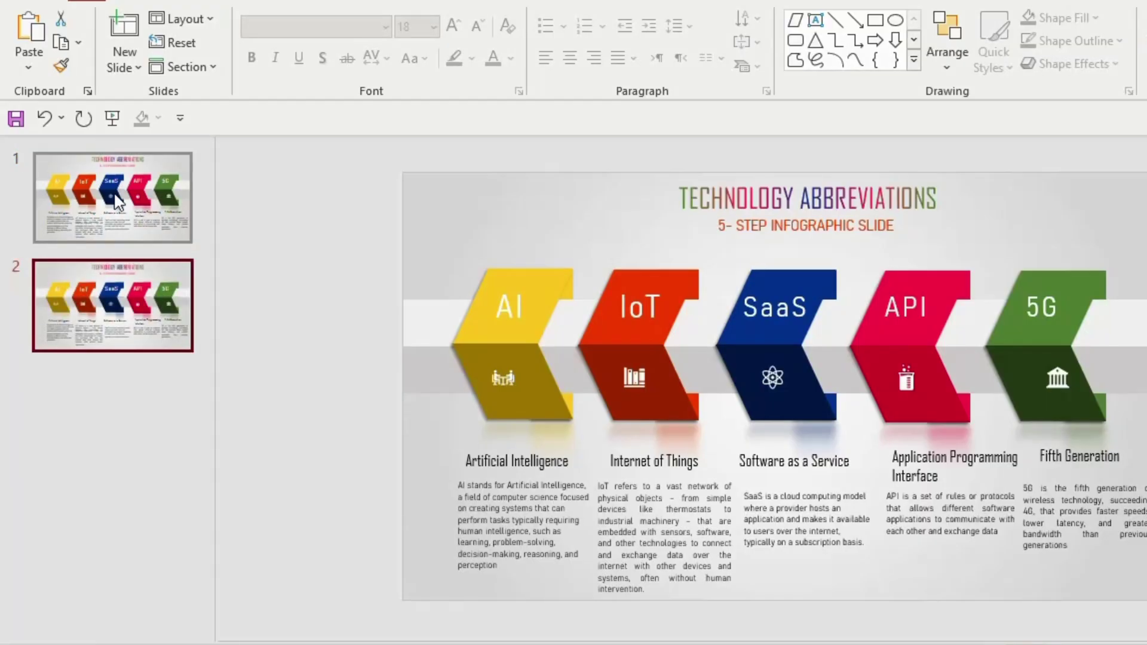
click(116, 202)
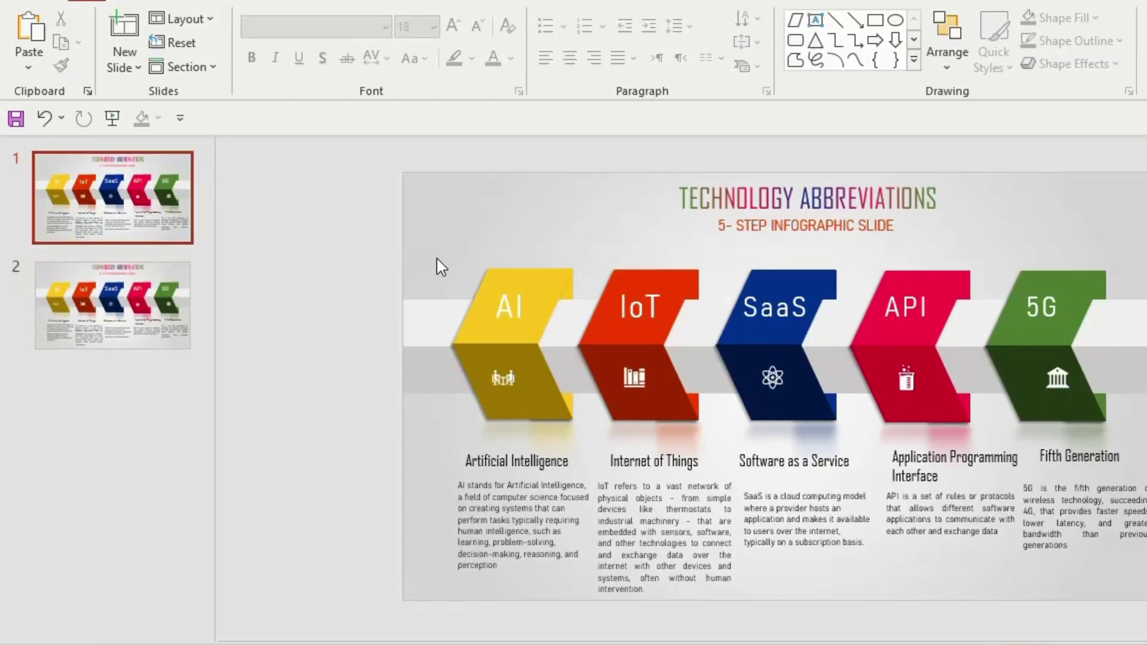
drag(367, 243, 1146, 636)
key(Delete)
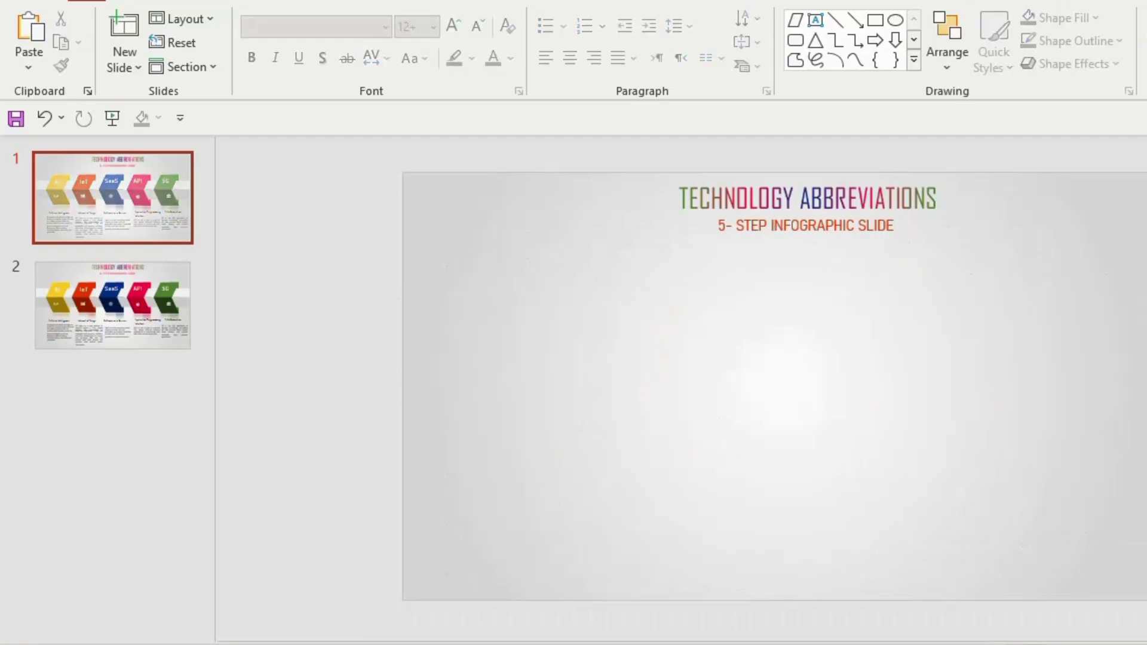
Duplicate the titles-only slide and move slide 1's title and subtitle off its left edge
key(ctrl+d)
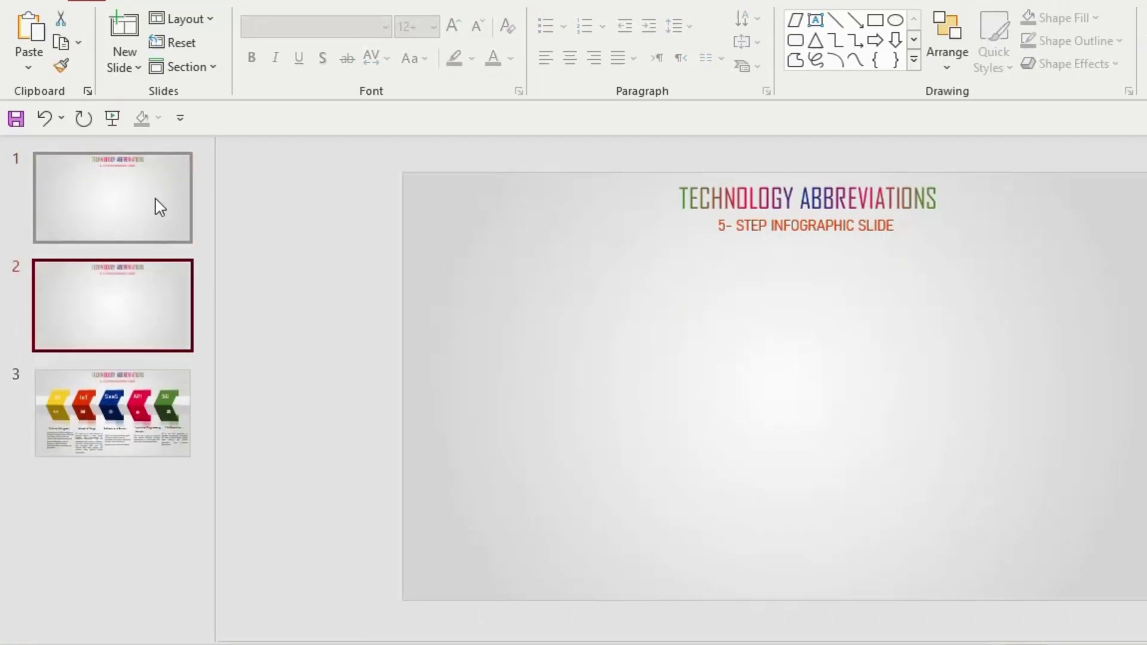
click(139, 205)
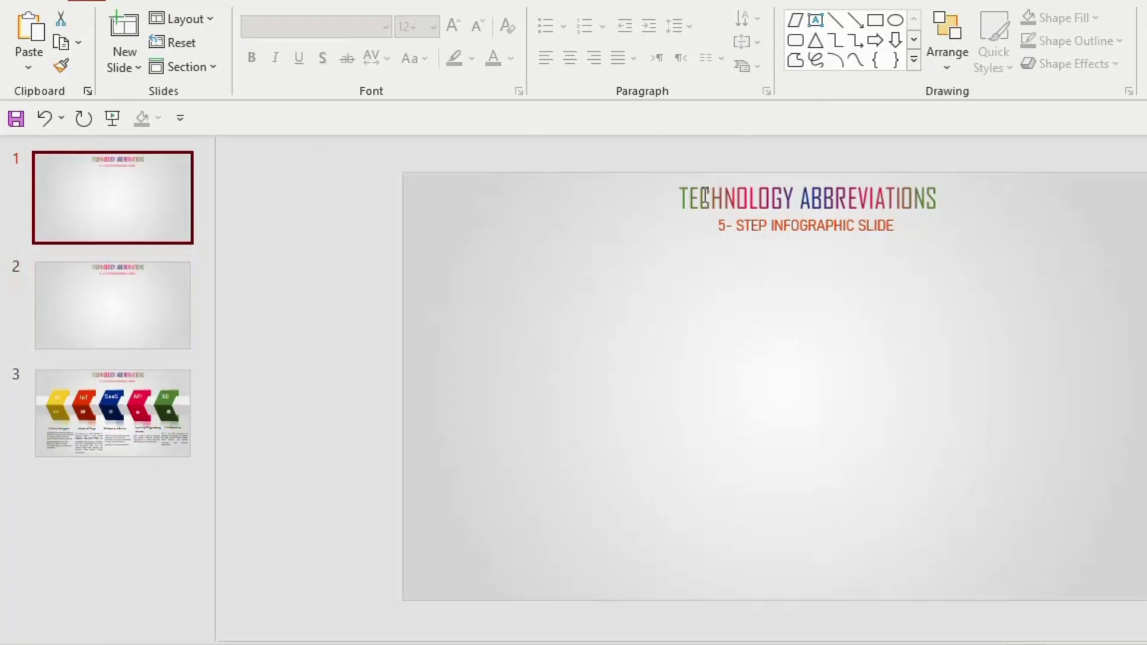
drag(600, 176, 1029, 321)
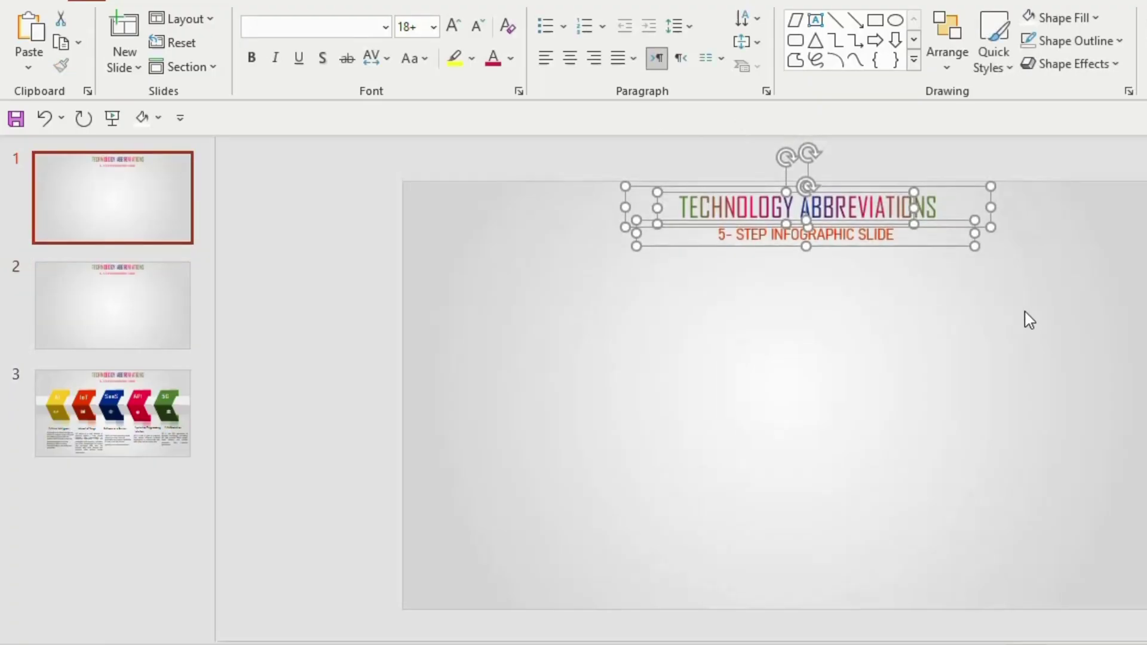
drag(960, 197, 412, 187)
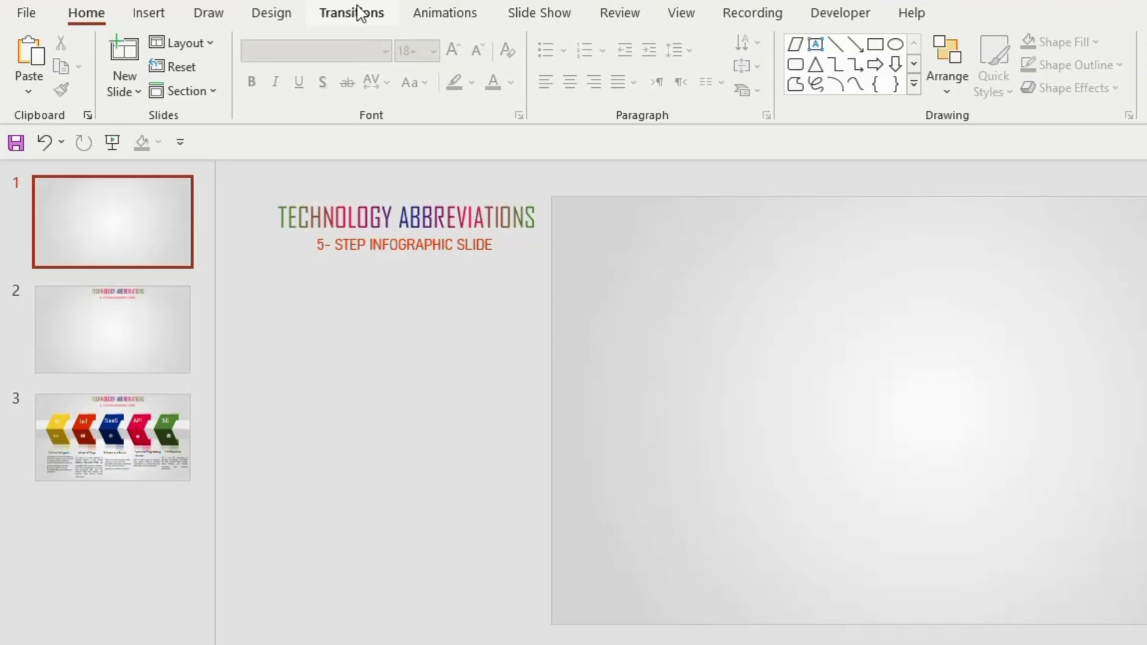
Give slide 1 a Morph transition
click(356, 12)
click(204, 53)
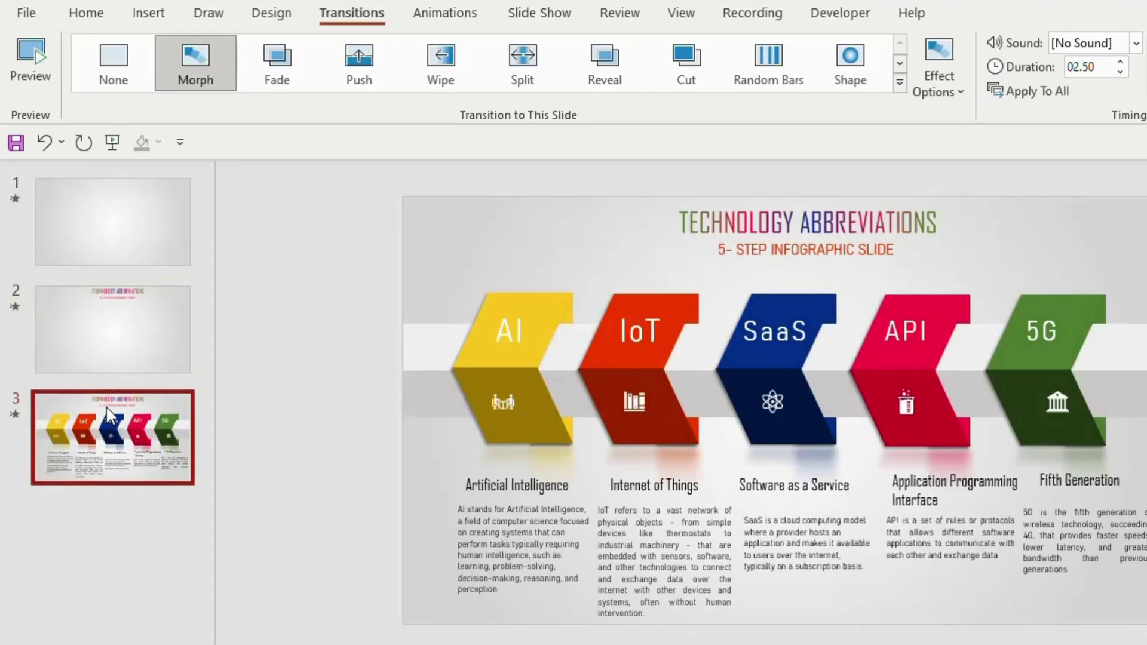
Duplicate the full infographic slide and clear the infographic shapes from slide 3
key(ctrl+d)
click(105, 406)
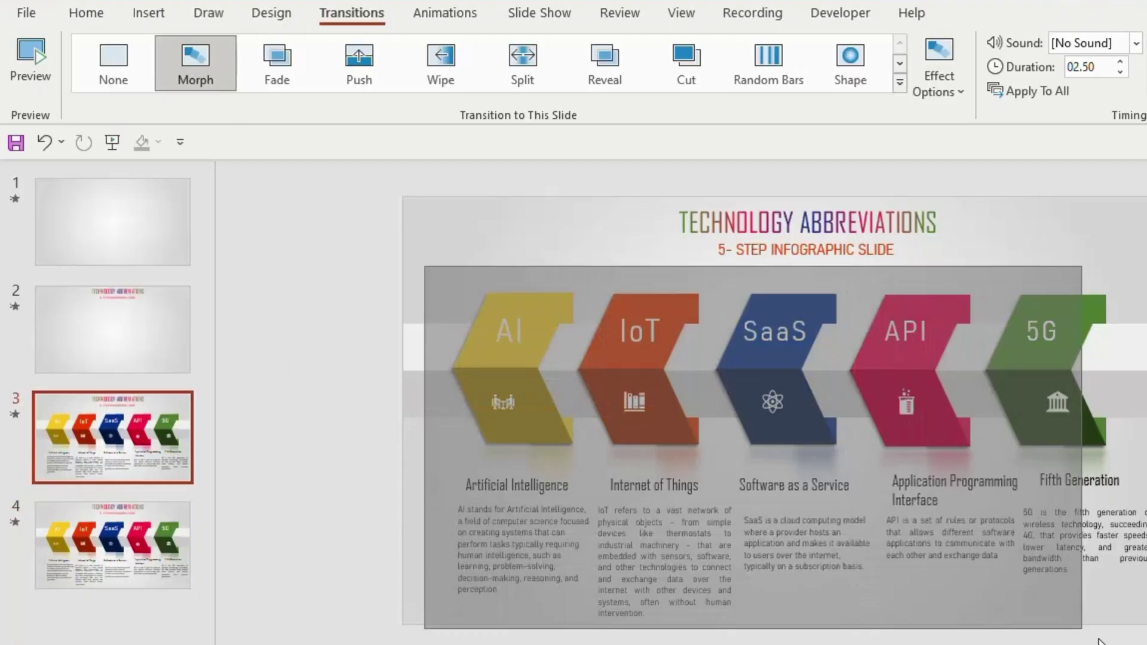
drag(424, 266, 1144, 642)
key(Delete)
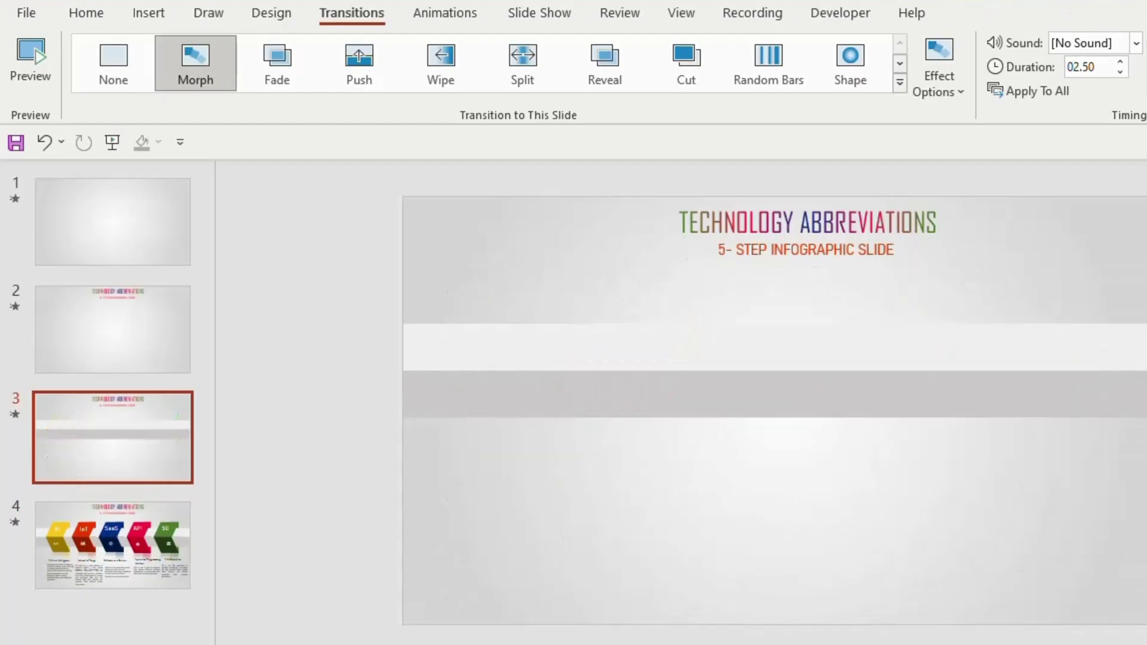
Paste the two grey bars onto slide 2, parked beyond its right edge
drag(352, 296, 1144, 503)
click(154, 346)
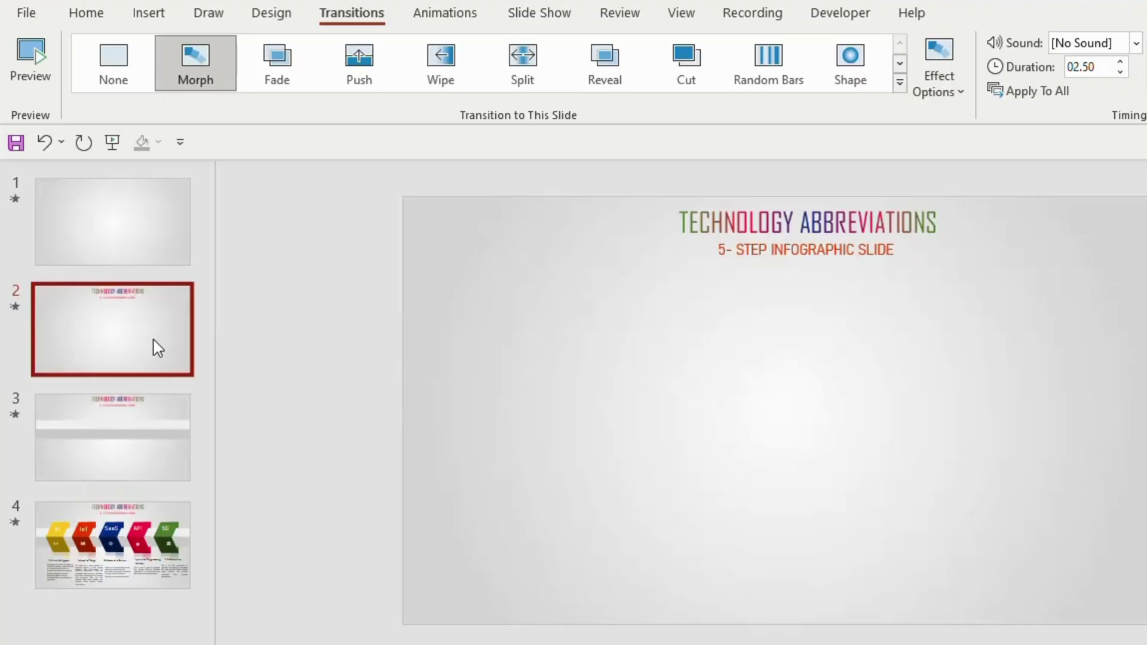
key(ctrl+v)
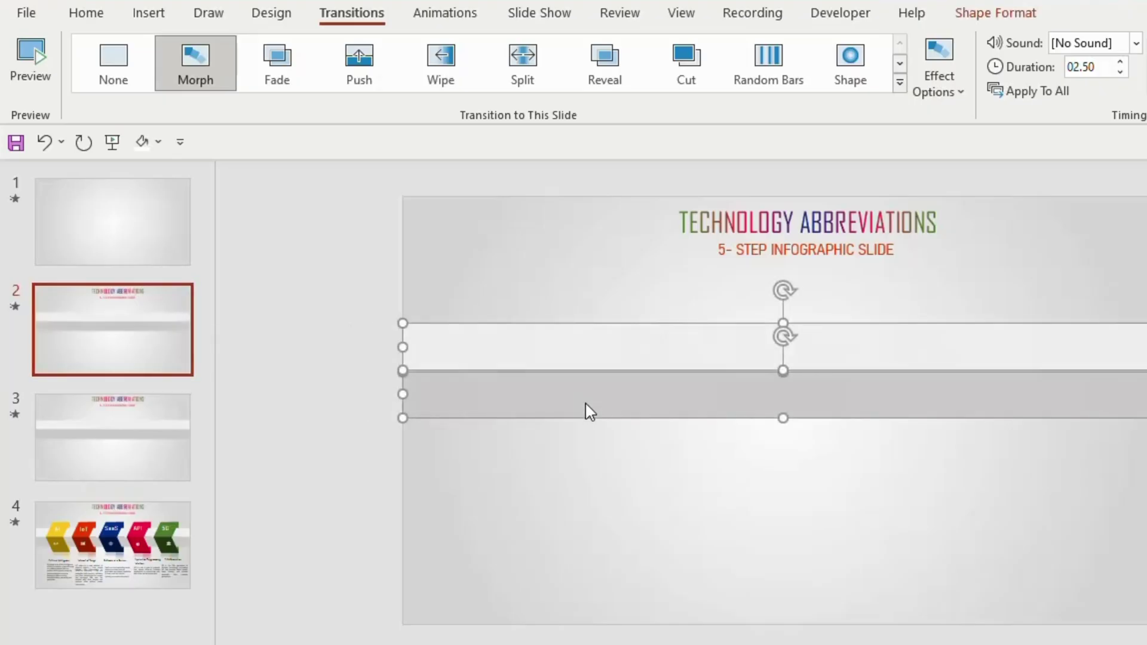
scroll(585, 403, down, 3)
drag(692, 369, 1142, 363)
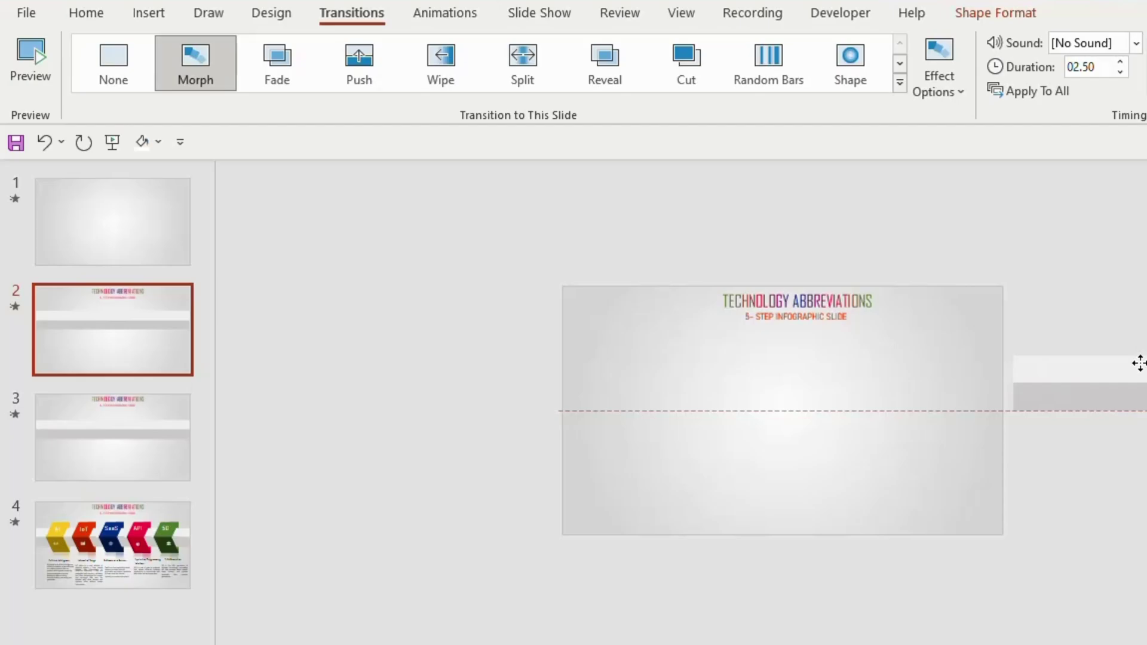
click(122, 527)
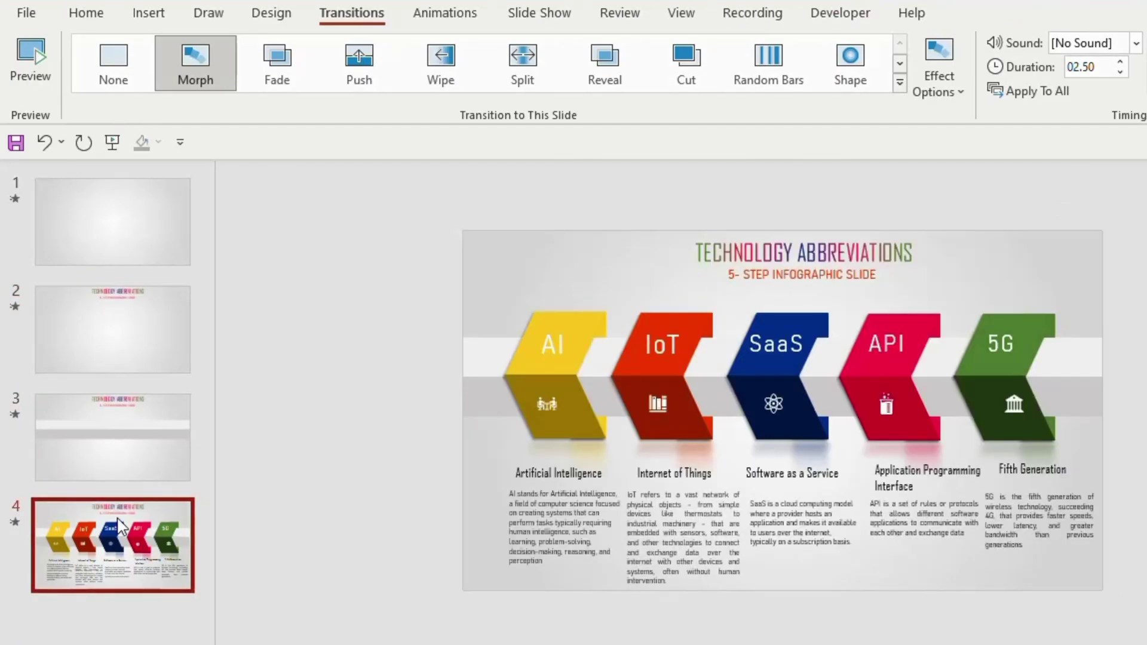
Duplicate slide 4 and delete the IoT, SaaS, API and 5G chevrons, keeping only AI
key(ctrl+d)
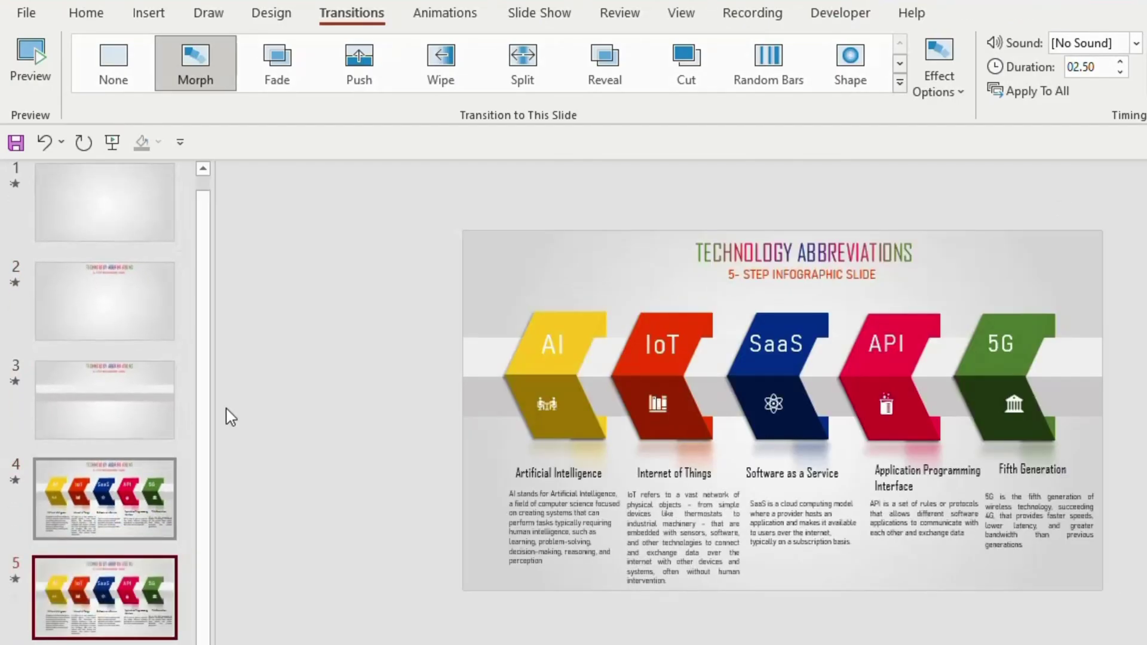
key(Up)
drag(1105, 603, 617, 287)
key(Delete)
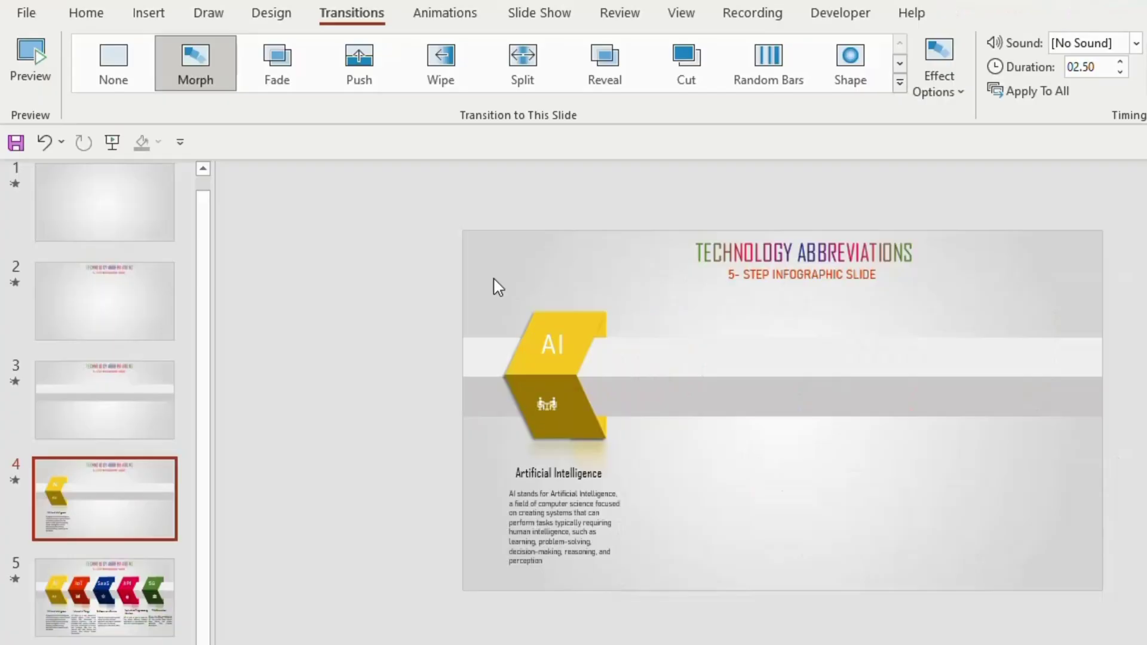
drag(481, 278, 701, 608)
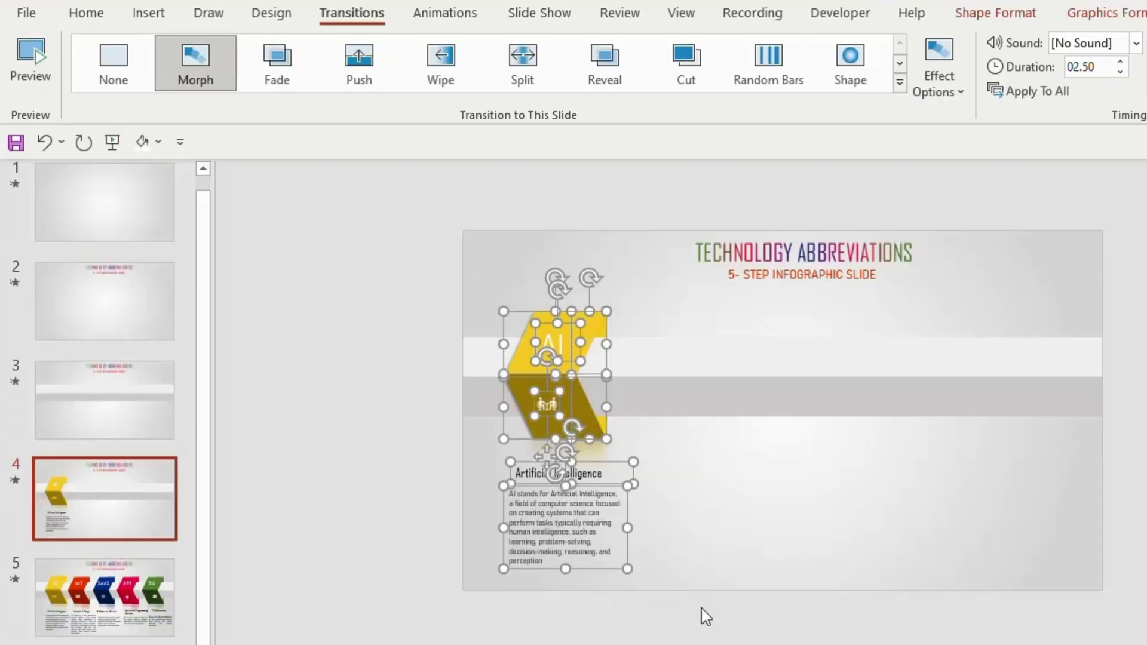
Paste the AI chevron group onto slide 3 just past its right edge
click(103, 411)
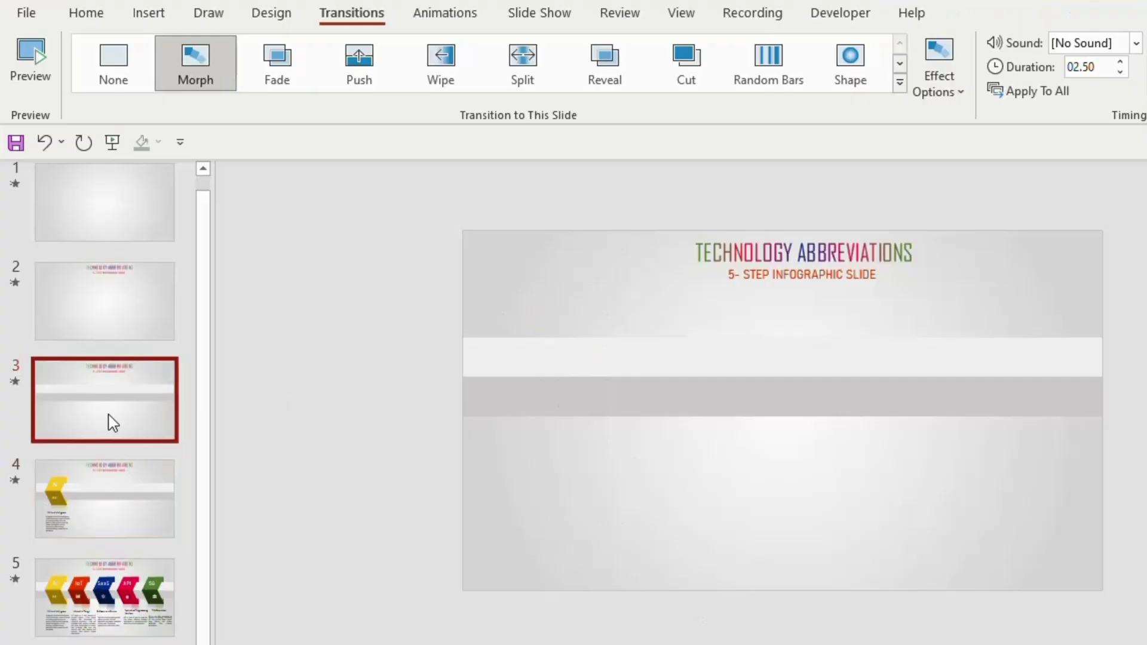
key(ctrl+v)
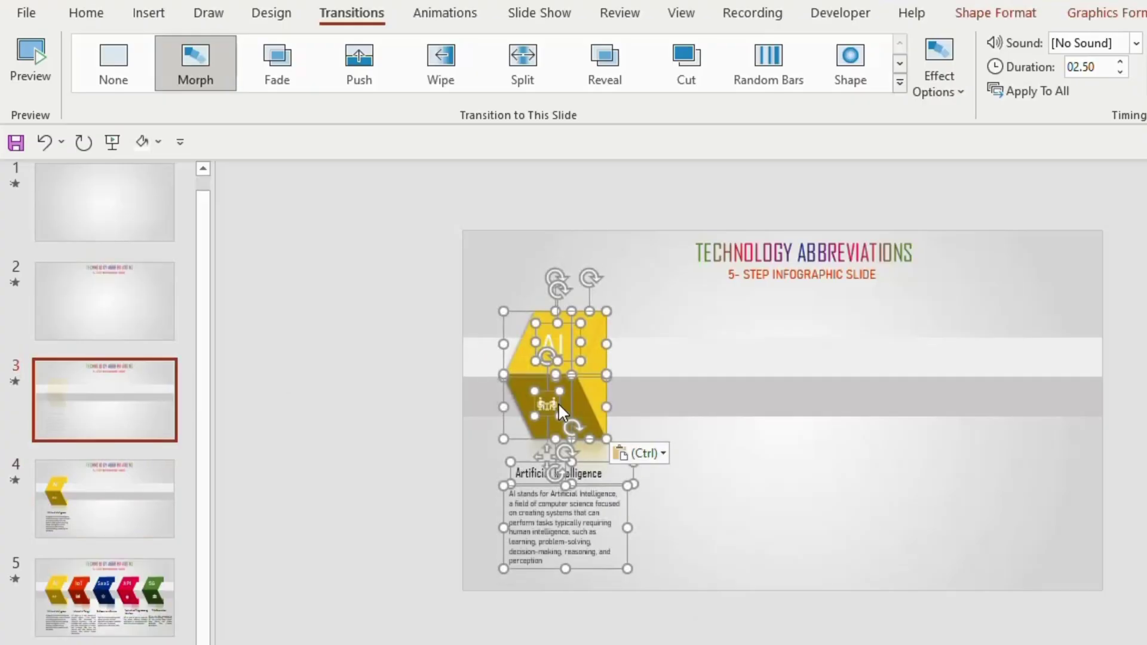
drag(595, 357, 1146, 349)
click(1042, 345)
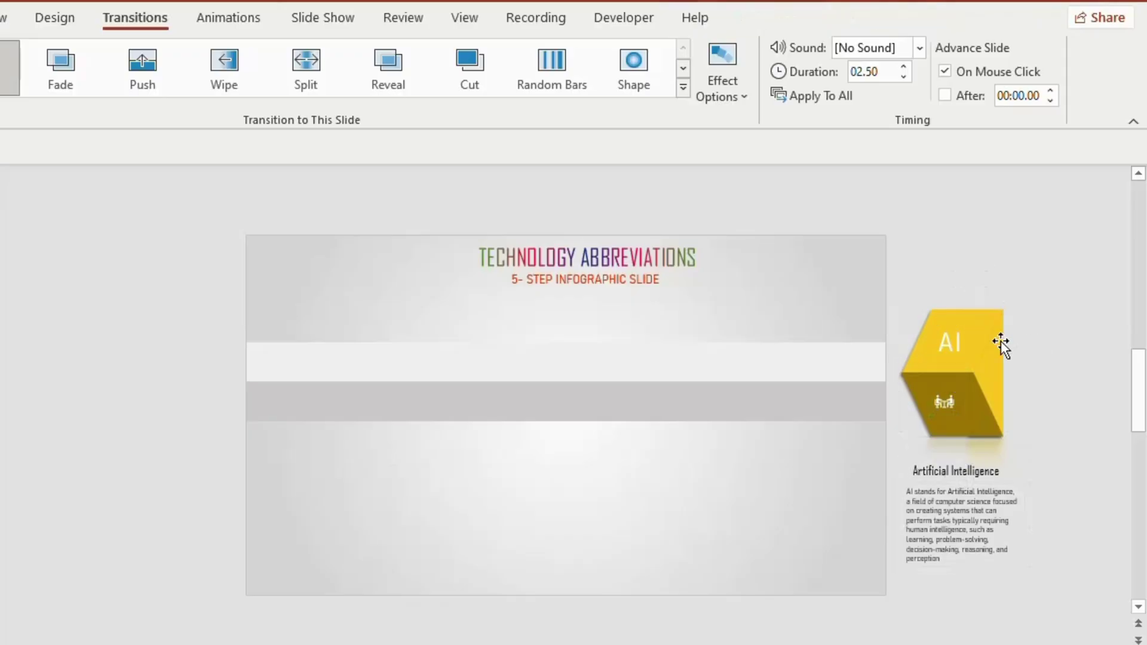
Send the AI strip to back, pull the chevron's pieces apart, and preview the slide show
click(998, 343)
right_click(999, 342)
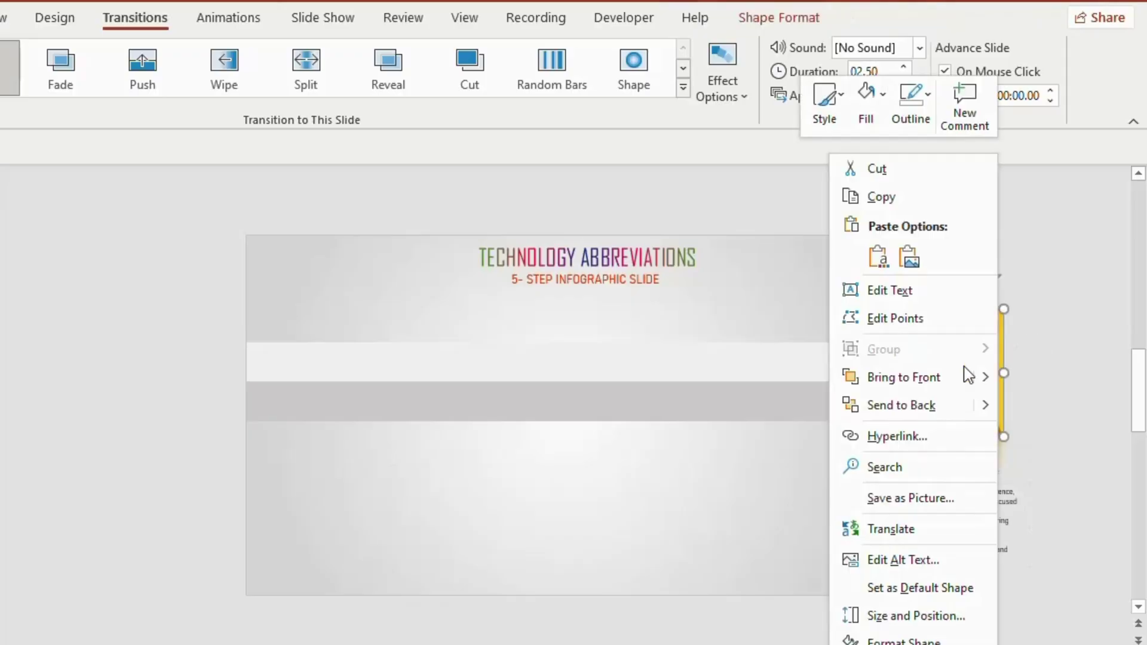
click(902, 414)
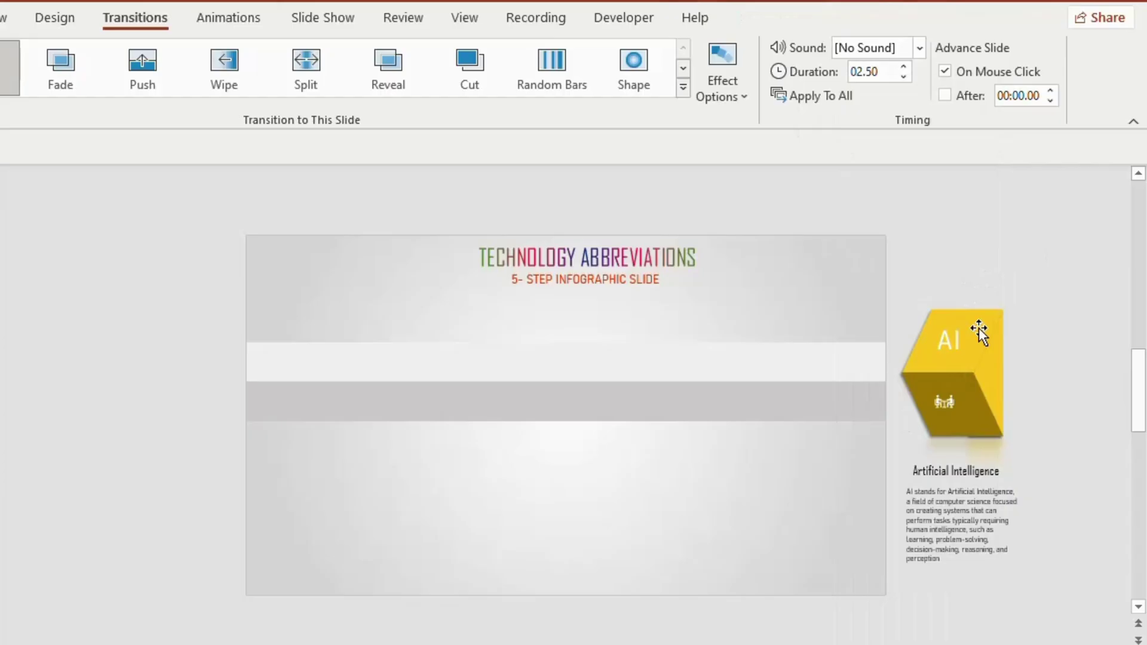
drag(978, 327, 1007, 203)
scroll(937, 414, up, 1)
drag(938, 413, 973, 604)
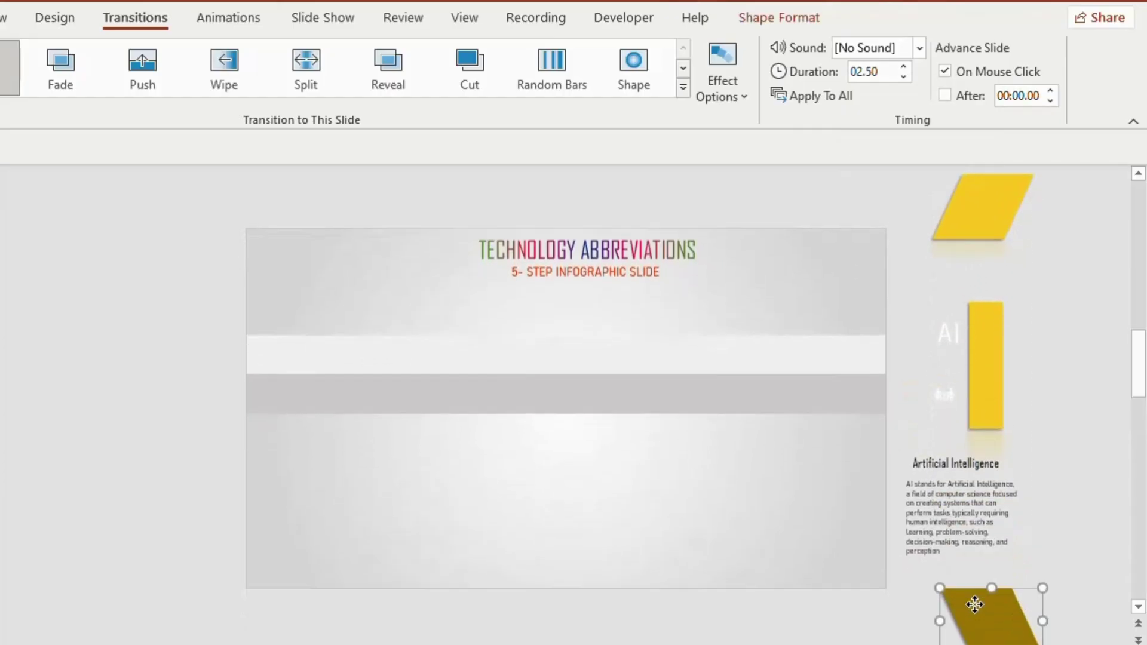
drag(985, 348, 1083, 342)
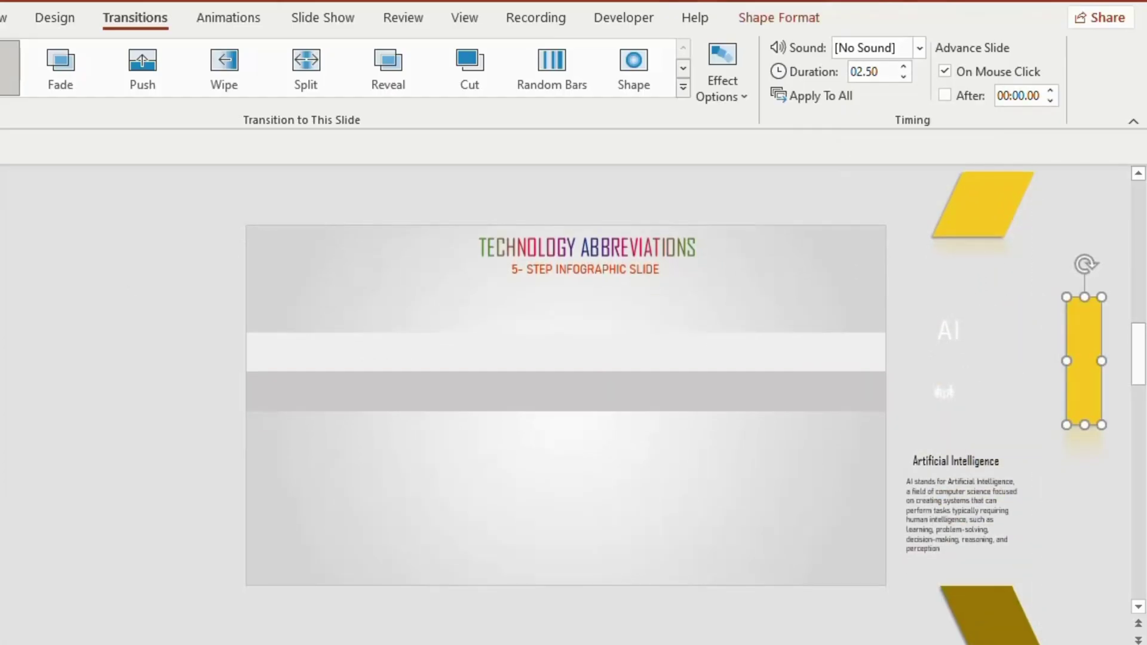
key(shift+F5)
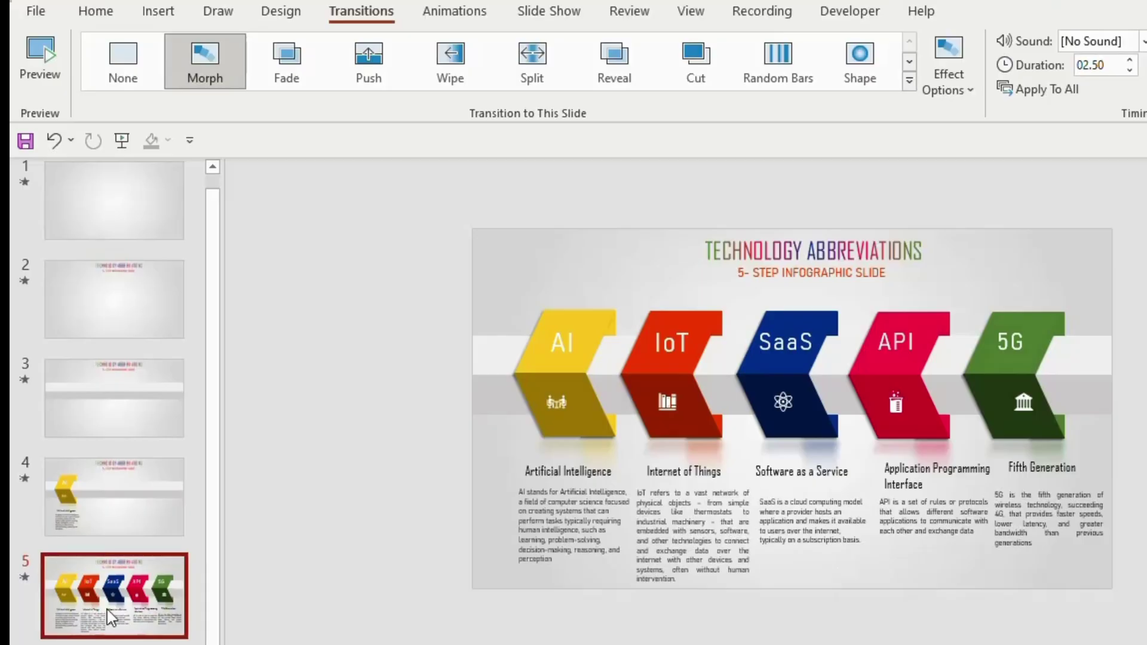
Duplicate slide 5 and trim it to the AI and IoT chevrons
key(ctrl+d)
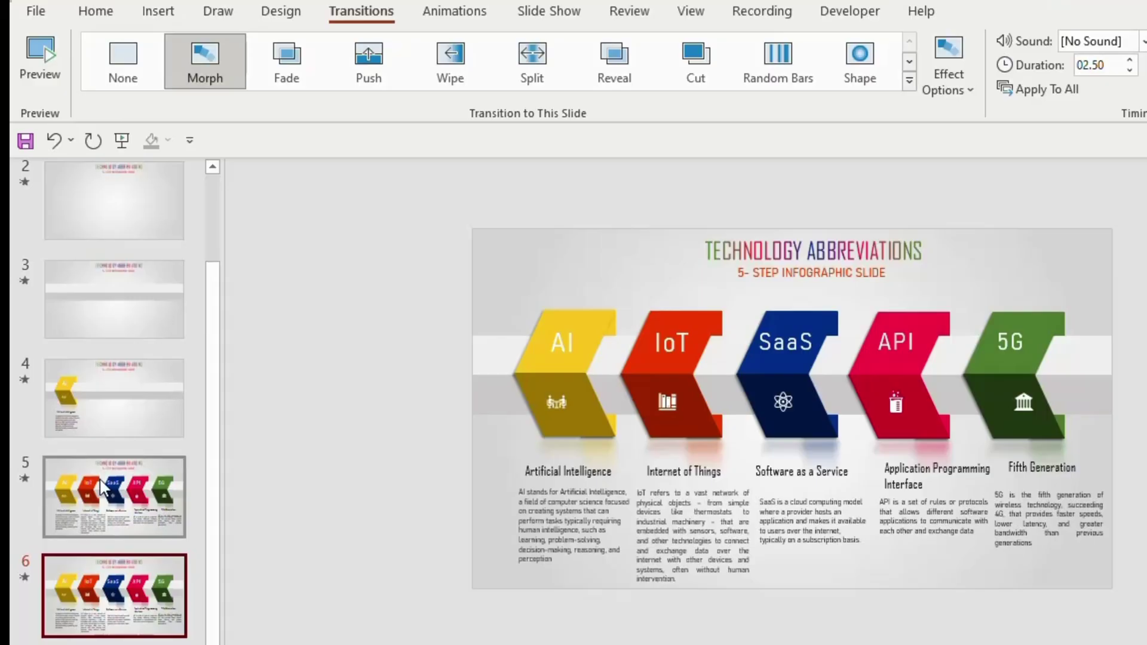
click(101, 486)
drag(733, 290, 1144, 591)
key(Delete)
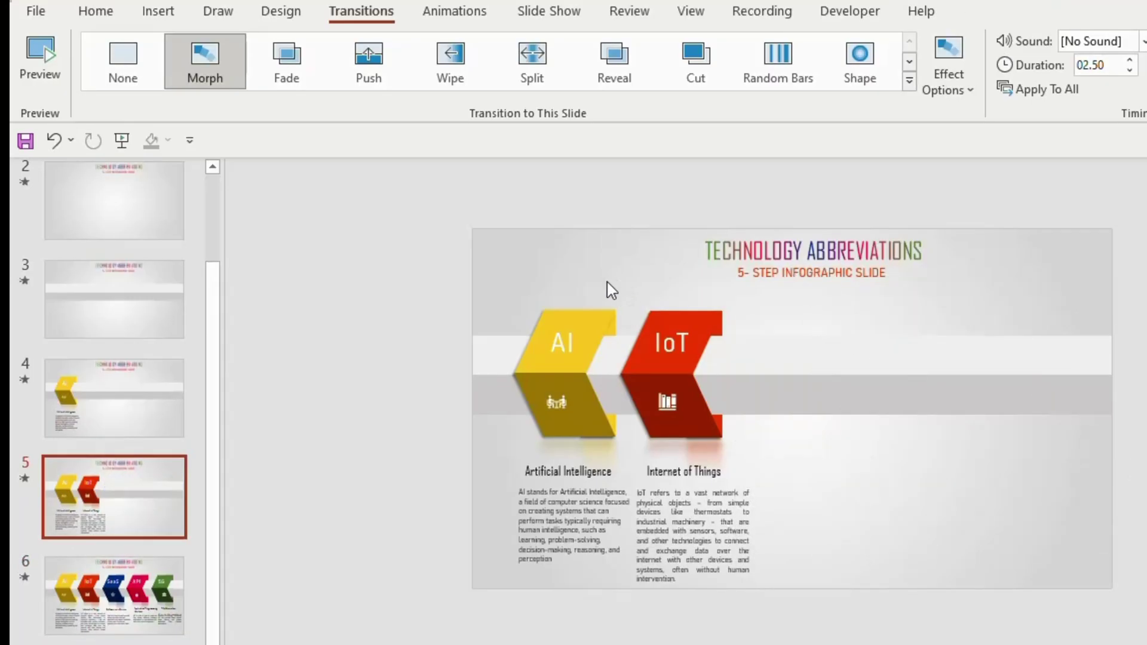
drag(606, 285, 876, 611)
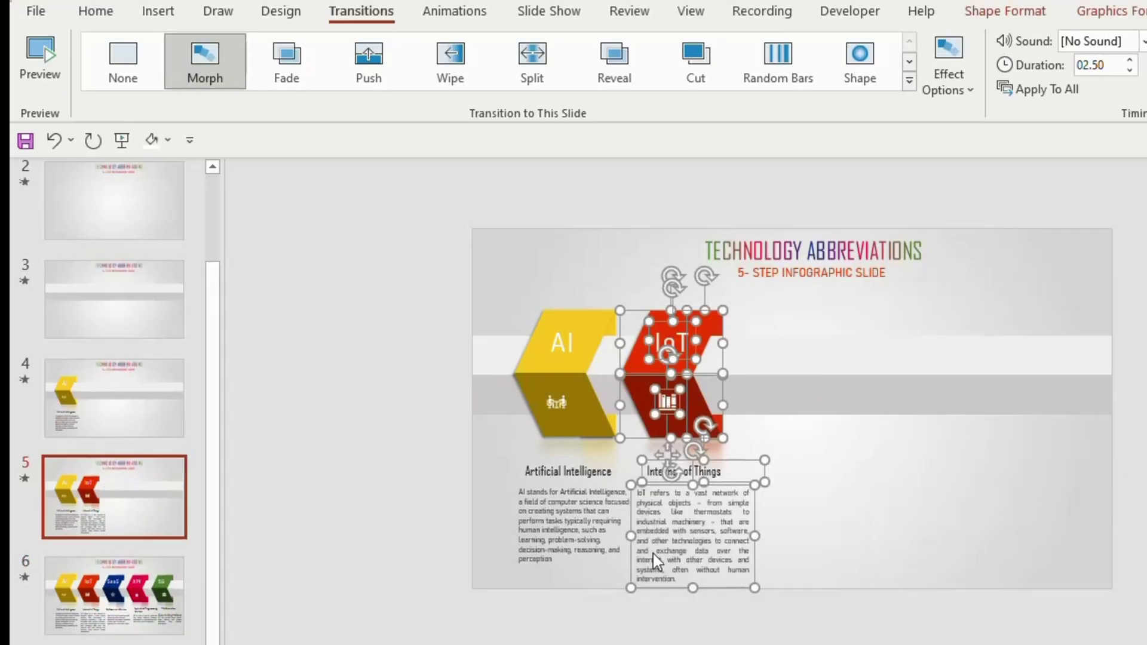
Paste the IoT chevron group beyond slide 4's right edge and flip it horizontally
click(110, 391)
key(ctrl+v)
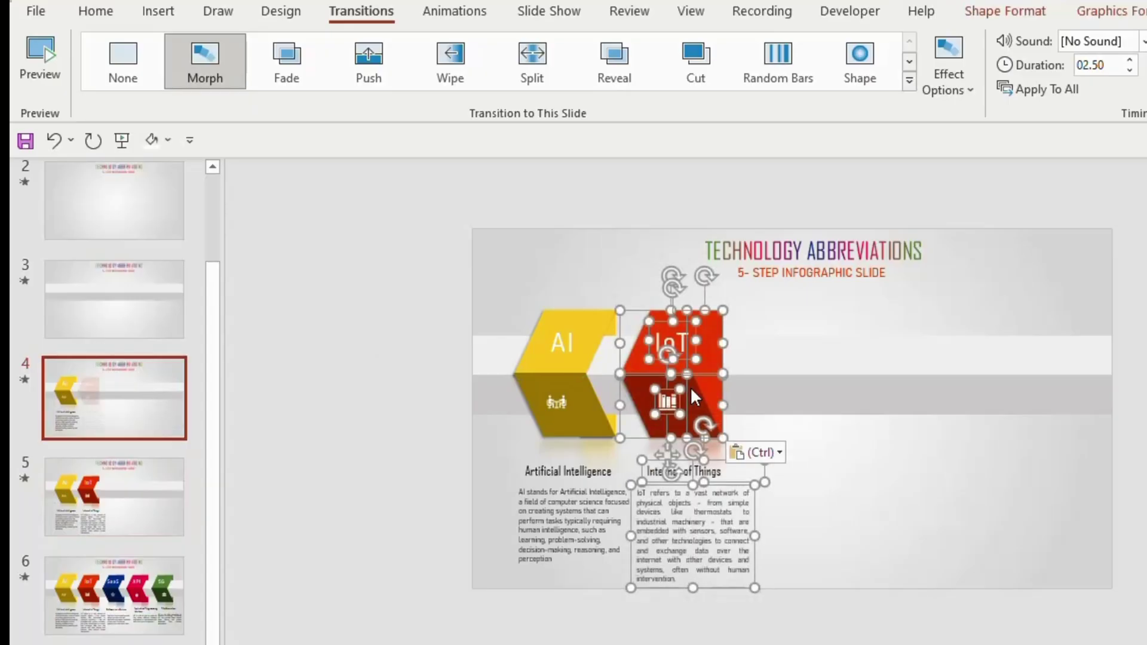
drag(691, 388, 1146, 388)
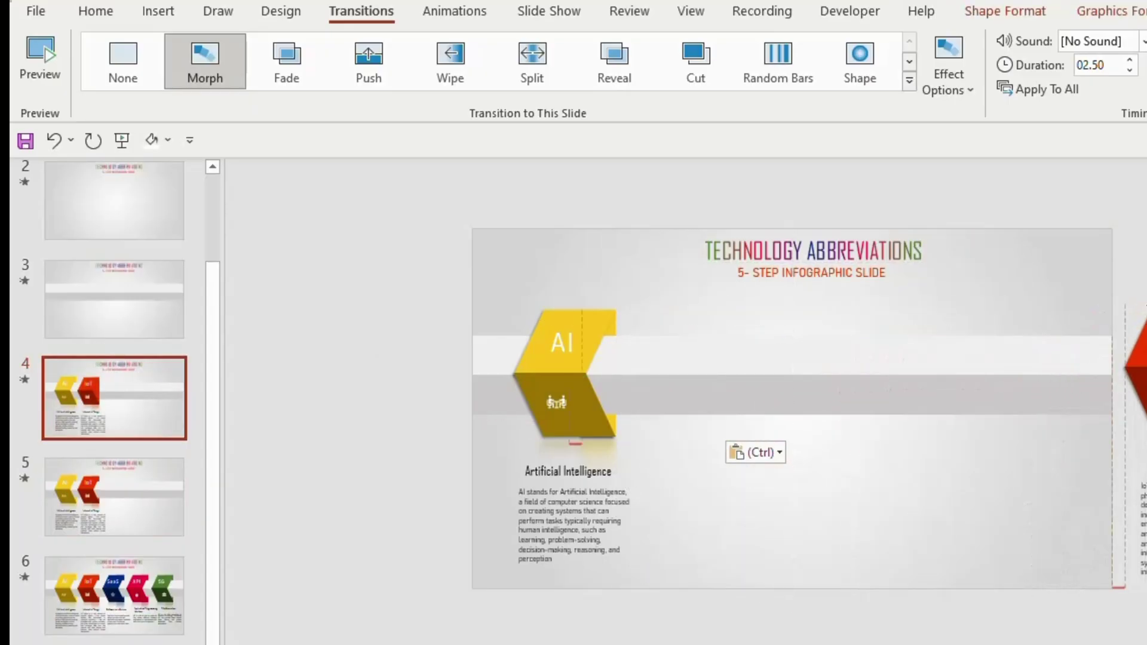
click(1005, 11)
click(927, 84)
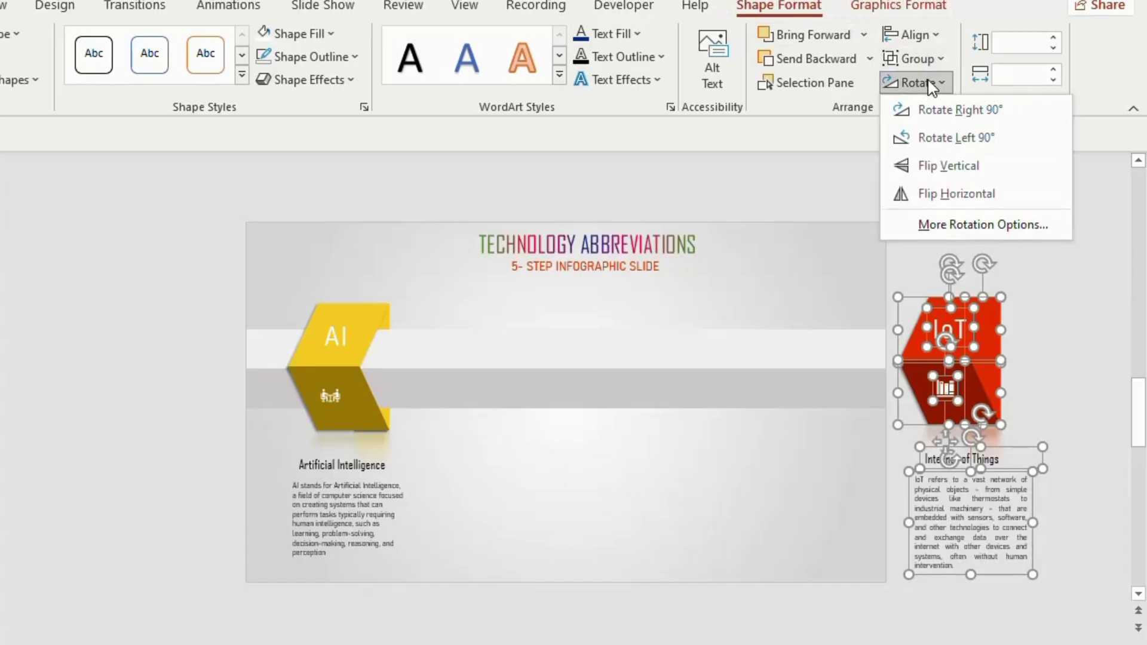
click(942, 197)
click(944, 197)
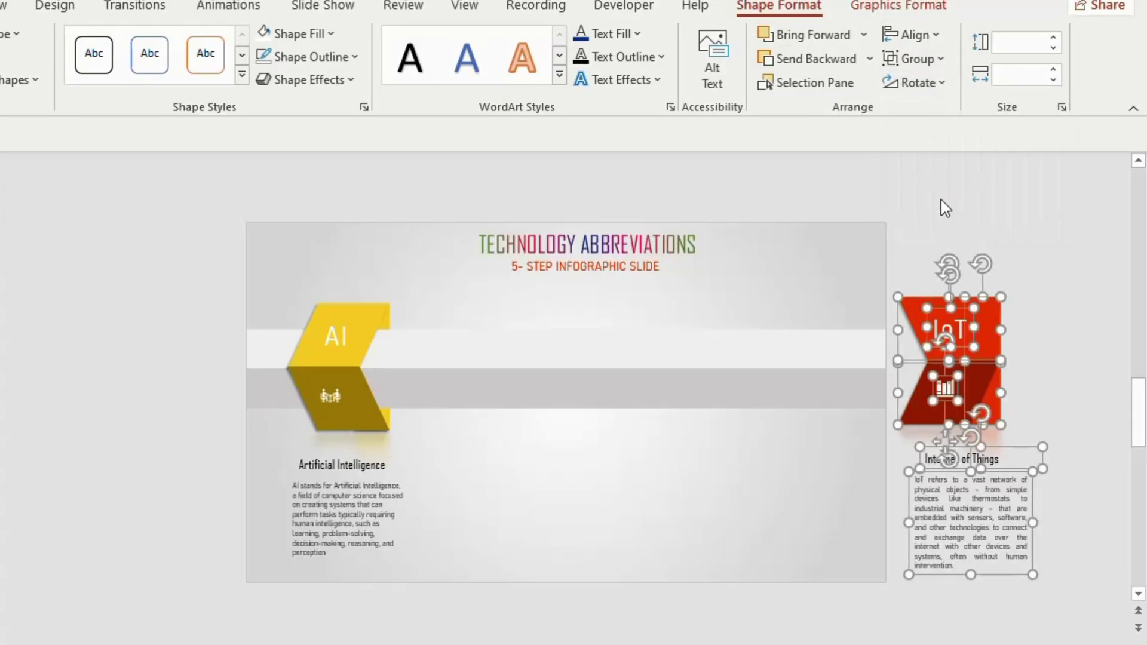
Send one IoT piece to back and spread the top face, bottom face and strip apart
click(991, 328)
right_click(992, 327)
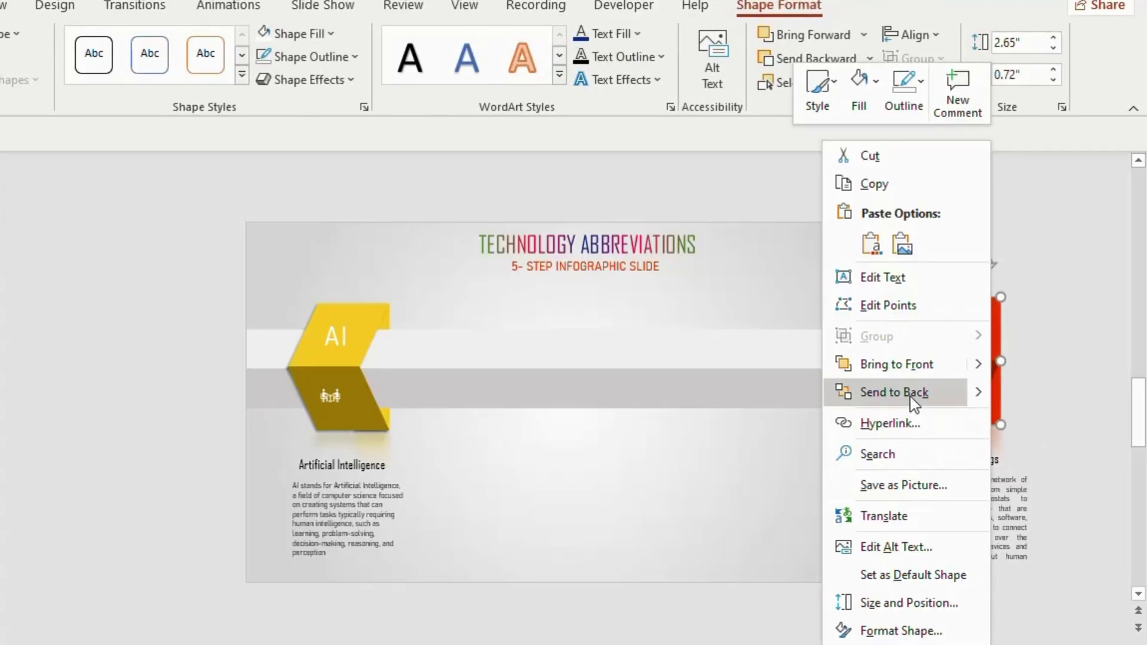
click(909, 396)
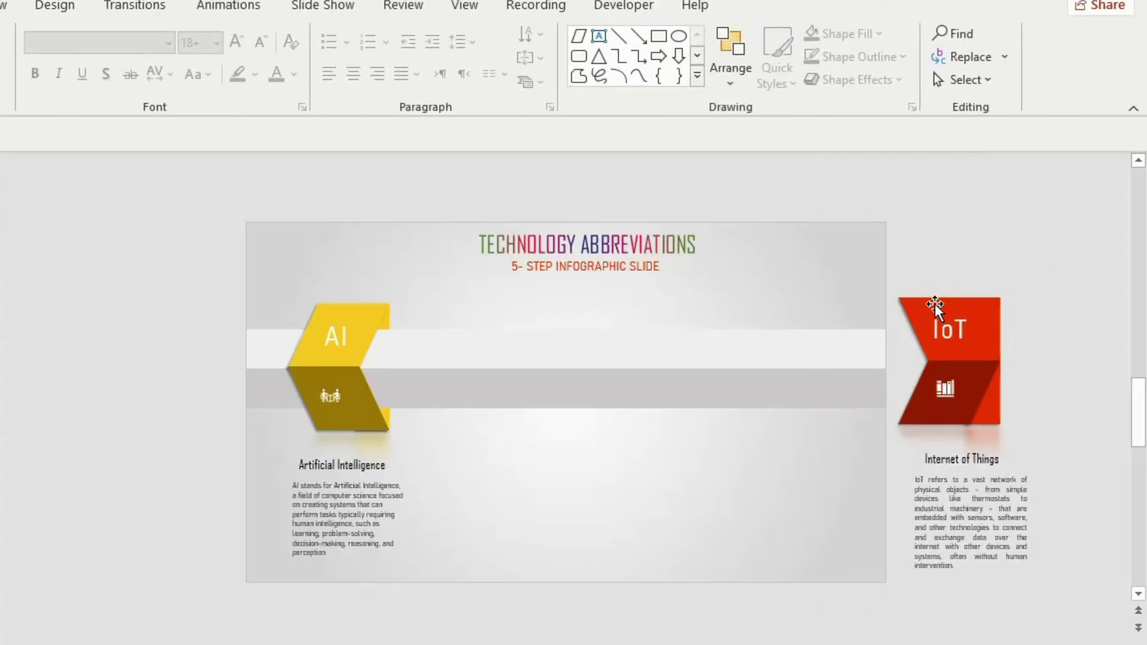
drag(932, 302, 741, 233)
drag(941, 419, 788, 628)
drag(980, 334, 975, 166)
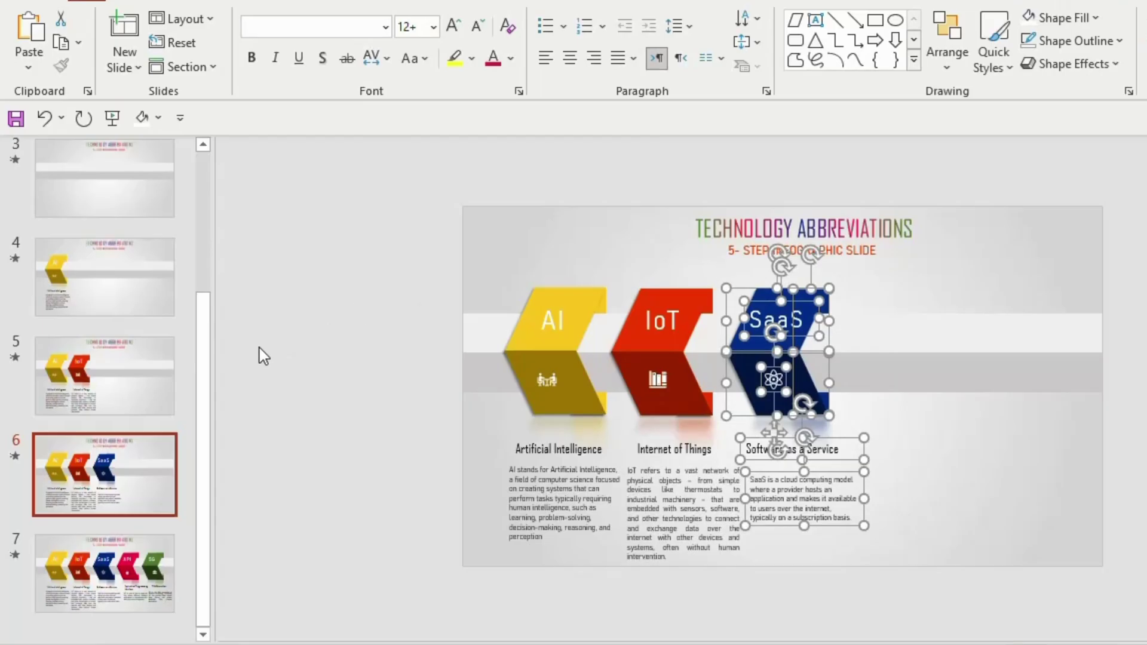
Paste the SaaS chevron group onto slide 5 below its edge and send one piece to back
key(Page_Up)
key(ctrl+v)
drag(761, 490, 753, 527)
right_click(817, 570)
click(891, 283)
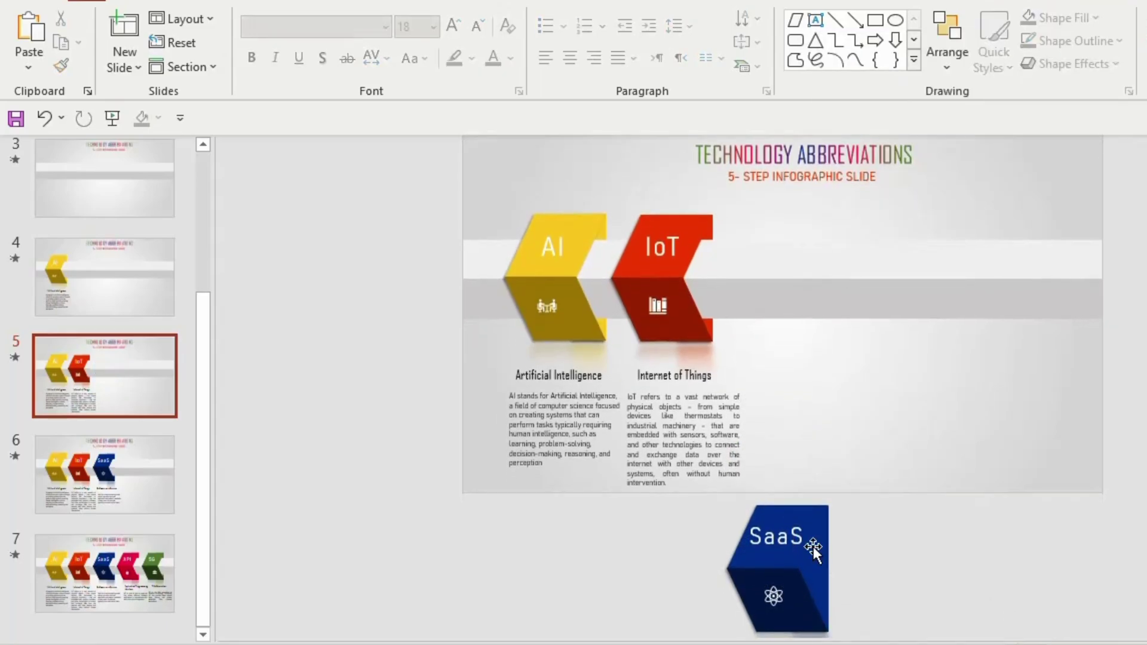